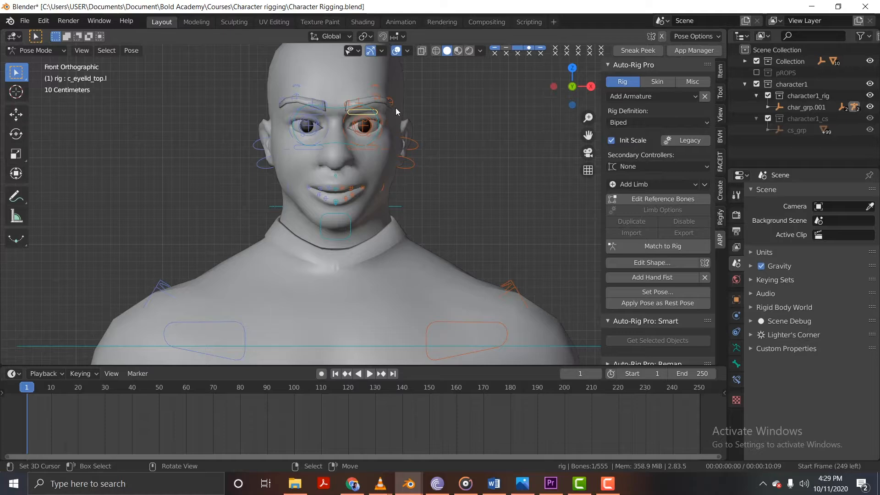
# Cycle the rig through Object Mode and Edit Mode, then return it to Pose Mode.
pyautogui.scroll(-4, 365, 115)
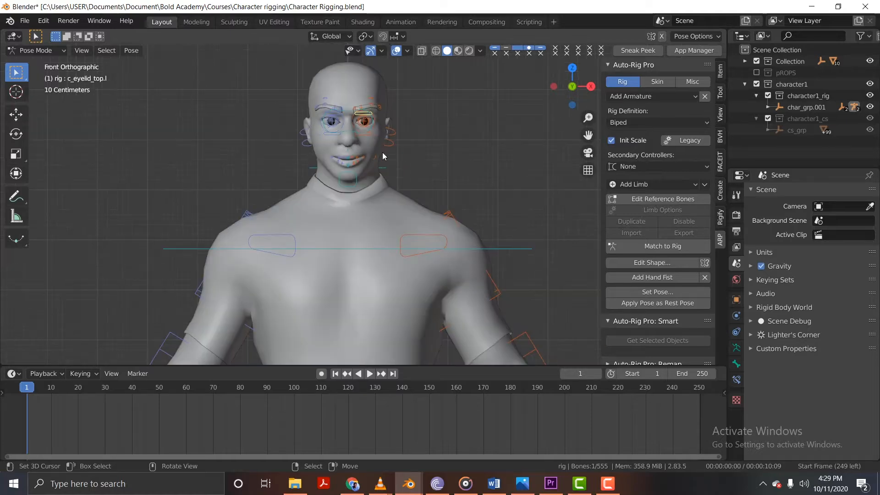
pyautogui.keyDown('shift'); pyautogui.moveTo(383, 141); pyautogui.dragTo(426, 128, button='middle'); pyautogui.keyUp('shift')
pyautogui.press('KP_1')
pyautogui.keyDown('shift'); pyautogui.moveTo(424, 95); pyautogui.dragTo(428, 130, button='middle'); pyautogui.keyUp('shift')
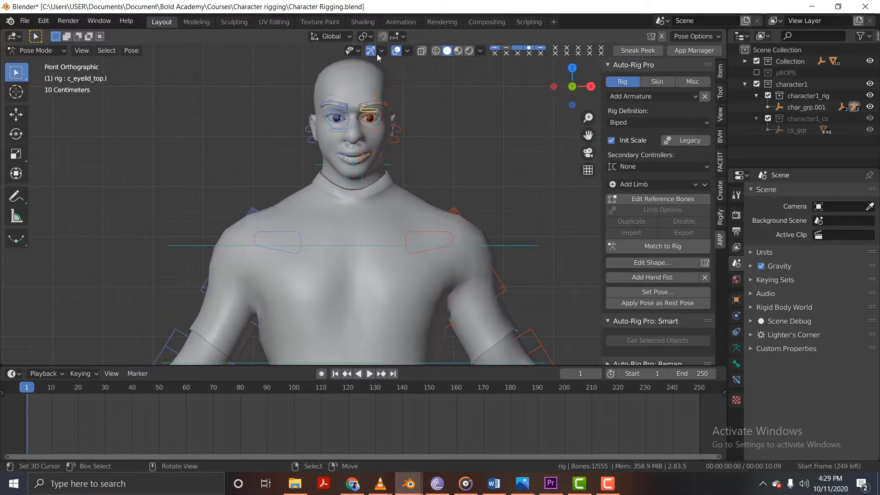
pyautogui.click(60, 51)
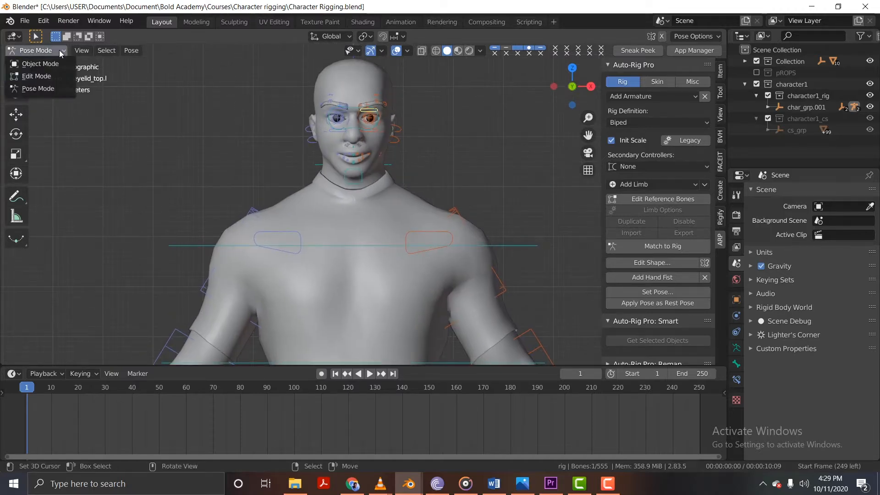
pyautogui.click(52, 66)
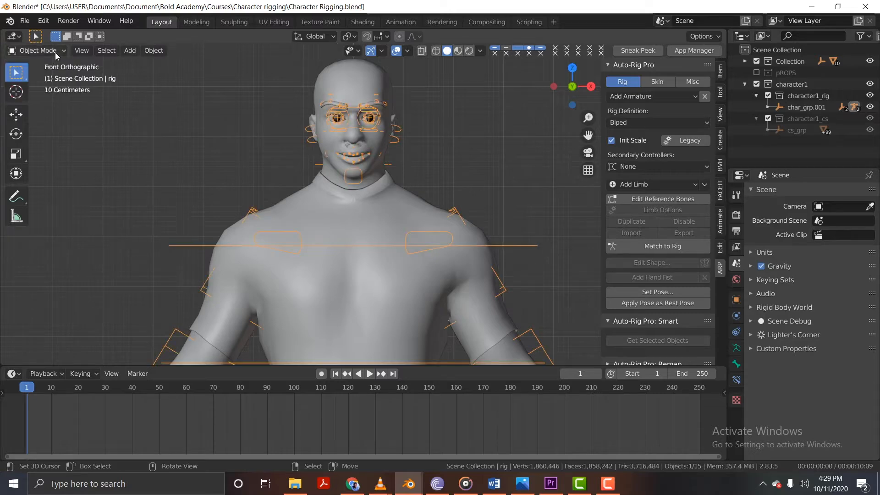
pyautogui.click(55, 52)
pyautogui.click(52, 77)
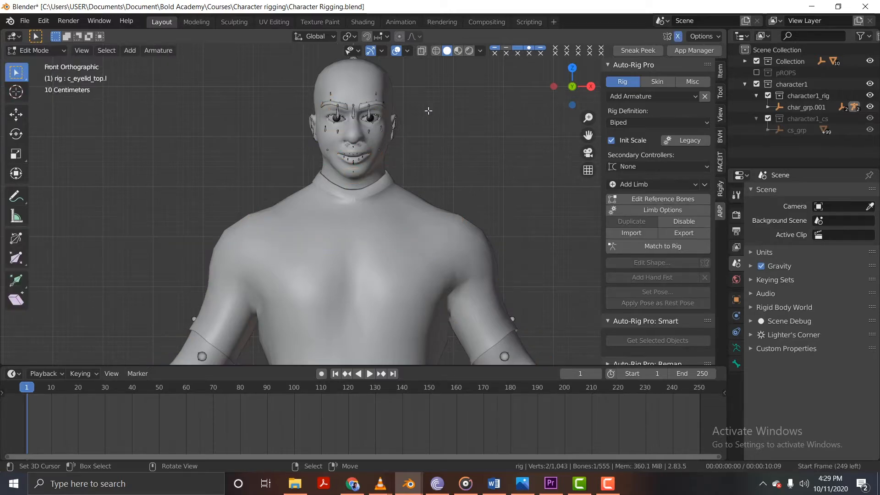
pyautogui.click(60, 50)
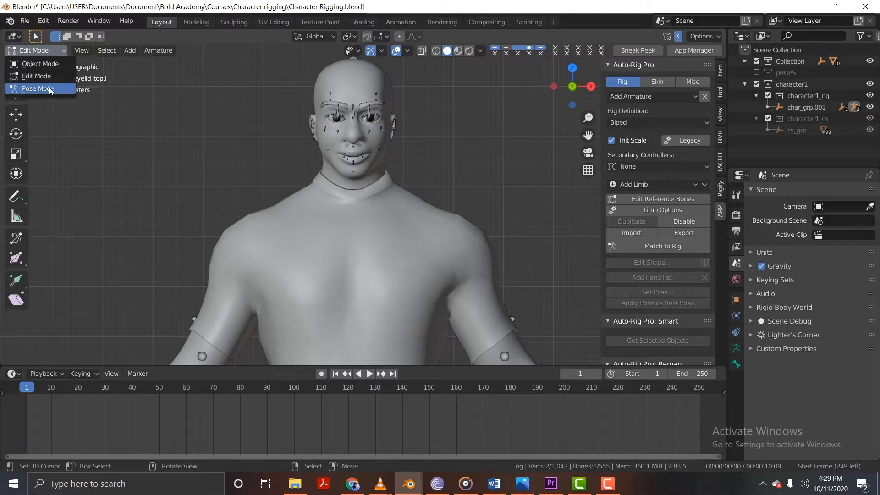
pyautogui.click(52, 86)
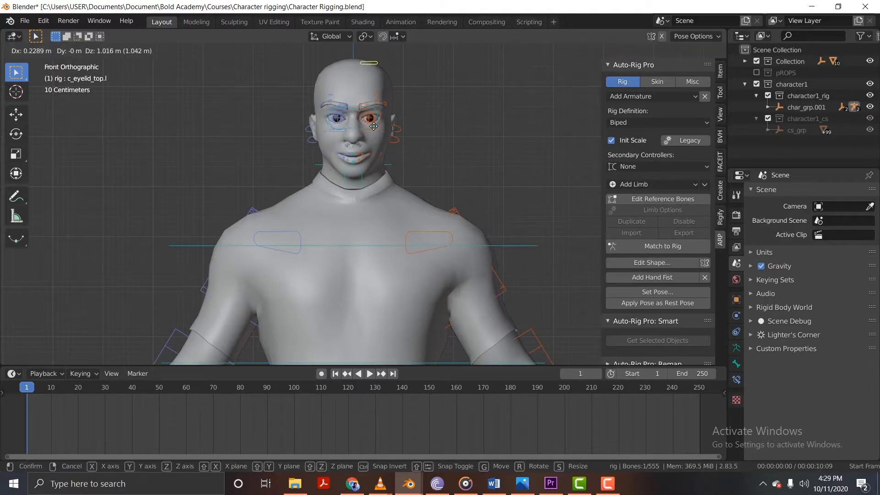
# In Object Mode, select the body_temp.001 mesh together with the rig and bind them with Auto-Rig Pro's skinning.
pyautogui.click(51, 51)
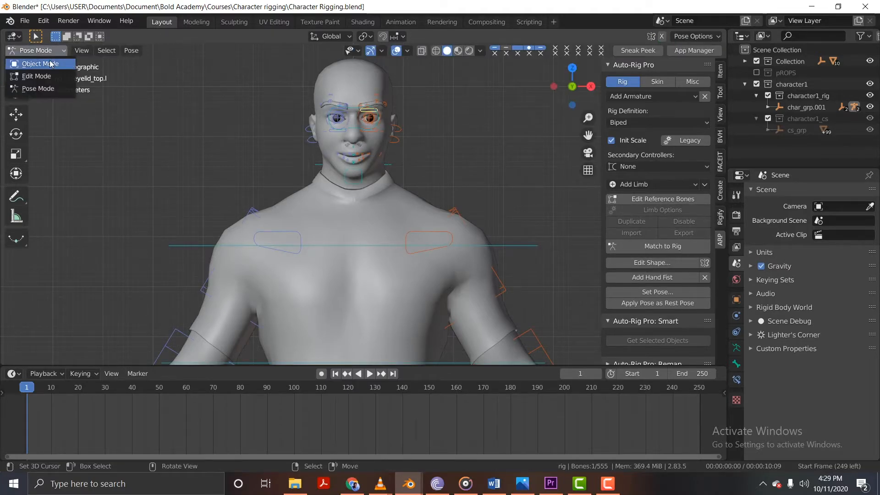
pyautogui.click(50, 65)
pyautogui.click(384, 74)
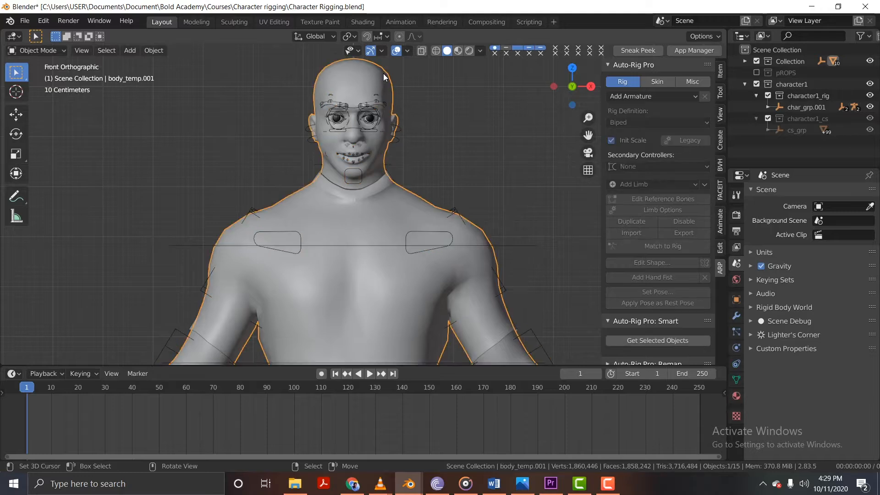
pyautogui.keyDown('shift'); pyautogui.click(398, 137); pyautogui.keyUp('shift')
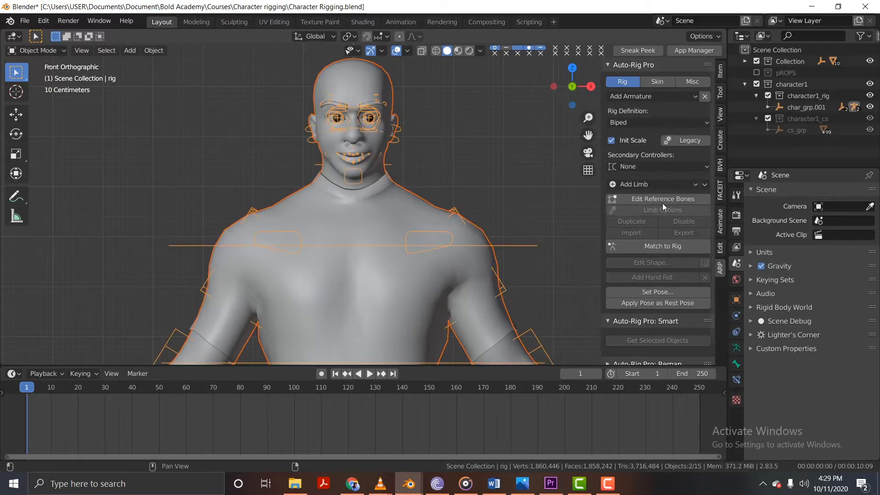
pyautogui.click(660, 82)
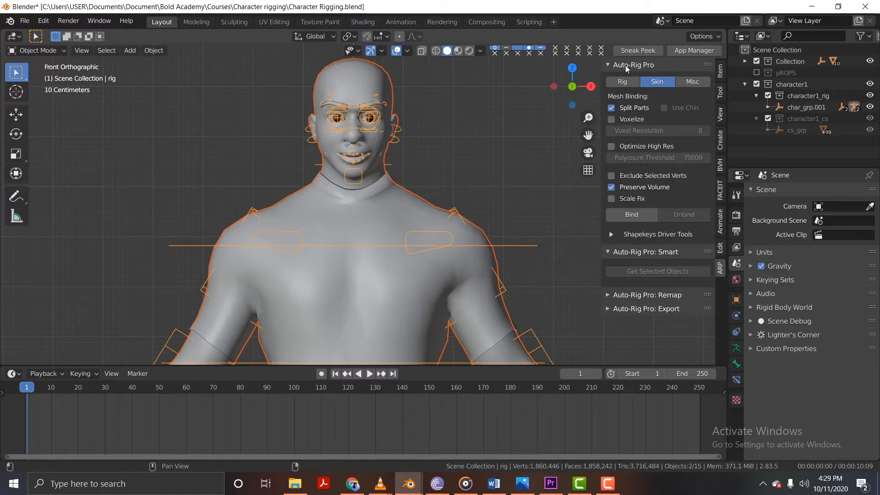
pyautogui.click(650, 217)
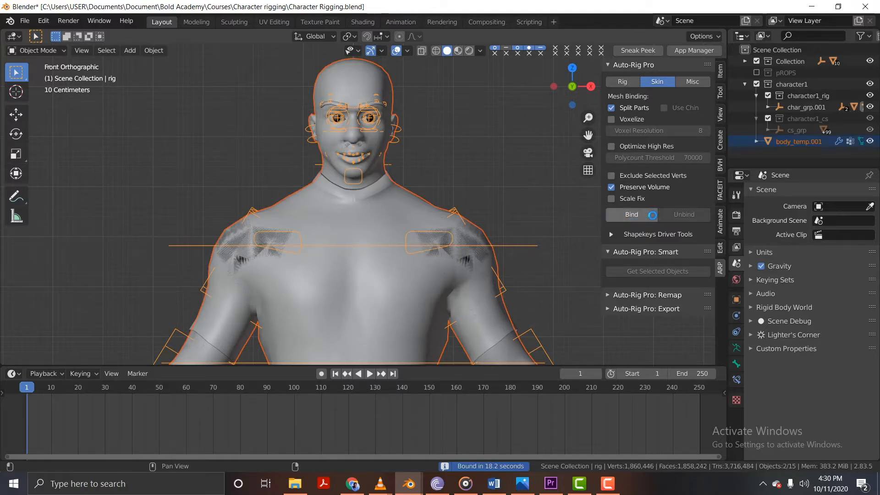
# Select only the rig, enter Pose Mode, and pick the c_eye_target.x control in front of the eyes.
pyautogui.moveTo(417, 167)
pyautogui.mouseDown(button='middle')
pyautogui.moveTo(408, 167)
pyautogui.moveTo(426, 171)
pyautogui.mouseUp(button='middle')
pyautogui.scroll(3, 384, 145)
pyautogui.moveTo(384, 146); pyautogui.dragTo(323, 139, button='middle')
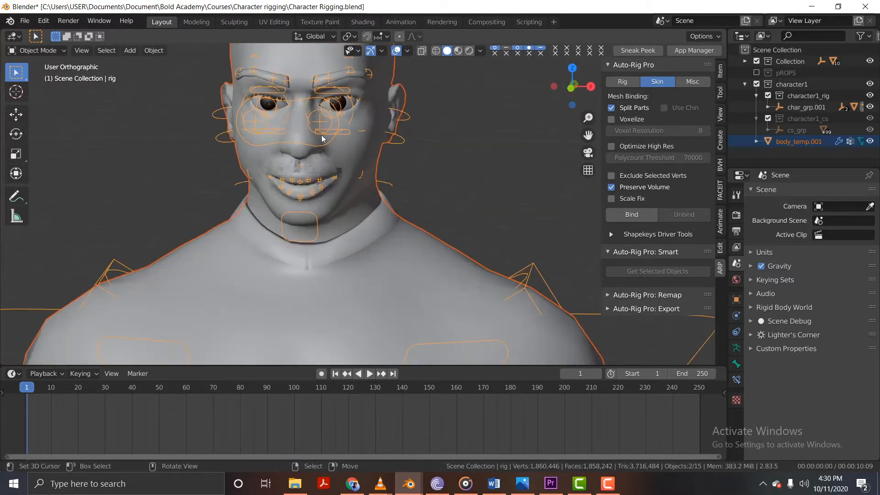
pyautogui.click(298, 98)
pyautogui.click(298, 100)
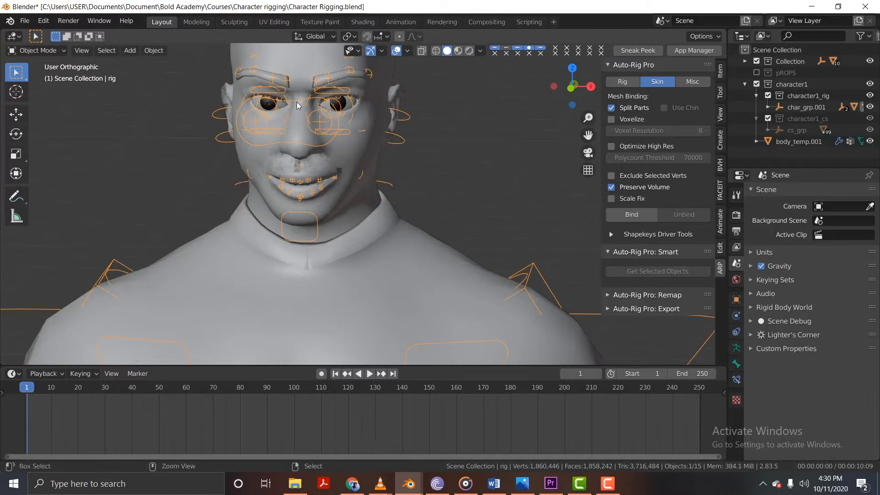
pyautogui.hotkey('ctrl', 'Tab')
pyautogui.click(297, 102)
pyautogui.scroll(-2, 309, 111)
pyautogui.press('KP_1')
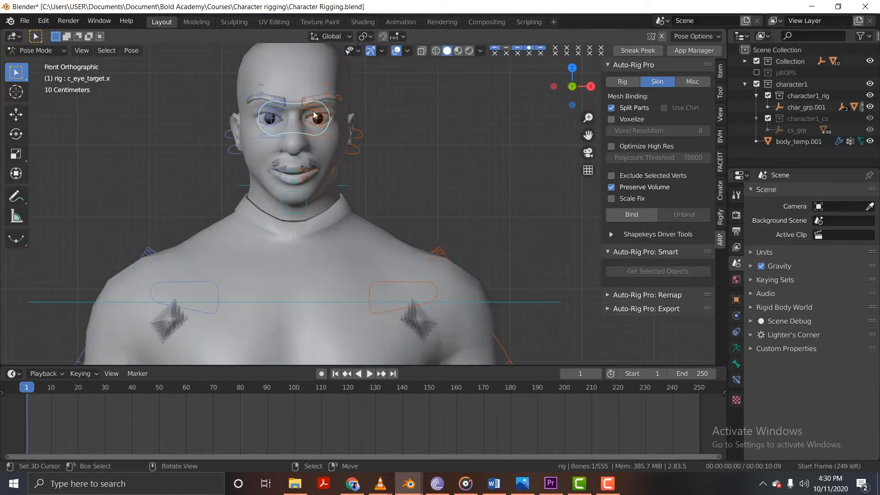
pyautogui.keyDown('shift'); pyautogui.moveTo(318, 116); pyautogui.dragTo(336, 134, button='middle'); pyautogui.keyUp('shift')
pyautogui.click(35, 52)
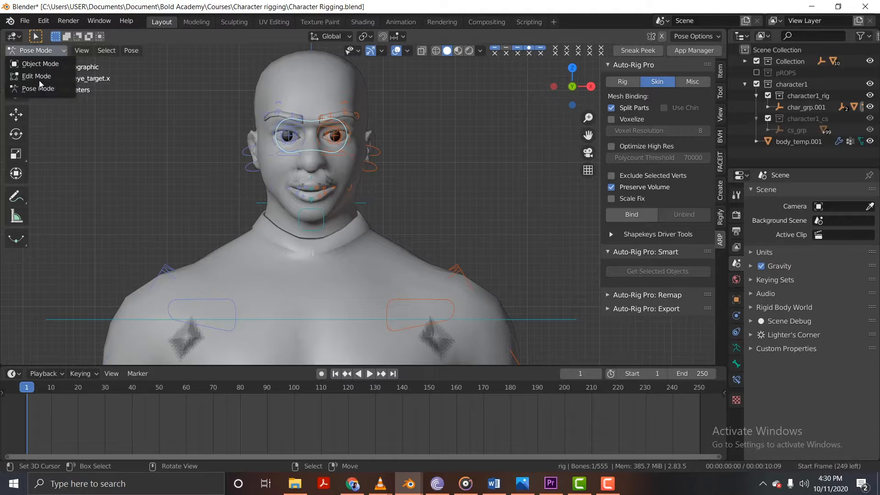
pyautogui.scroll(-3, 326, 68)
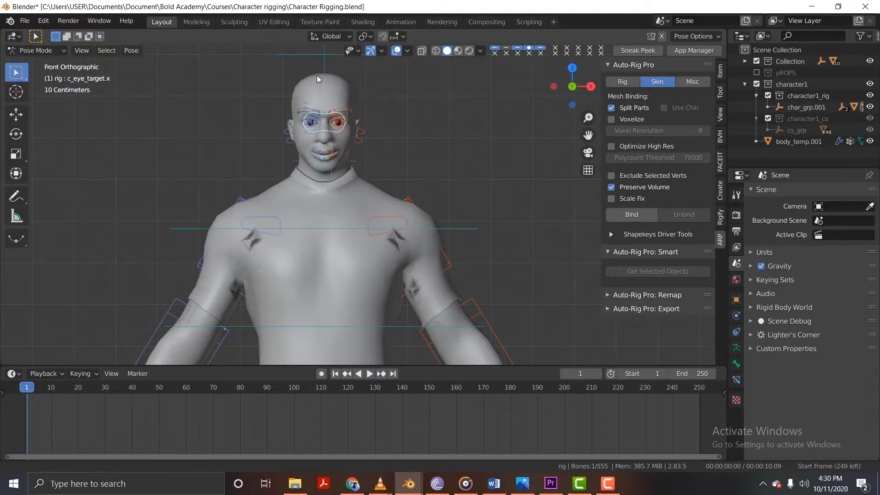
# Try rotating the c_head.x control, including with trackball rotation, to test how the bound mesh follows, and cancel the rotation.
pyautogui.keyDown('shift'); pyautogui.moveTo(318, 75); pyautogui.dragTo(294, 109, button='middle'); pyautogui.keyUp('shift')
pyautogui.click(337, 89)
pyautogui.click(338, 96)
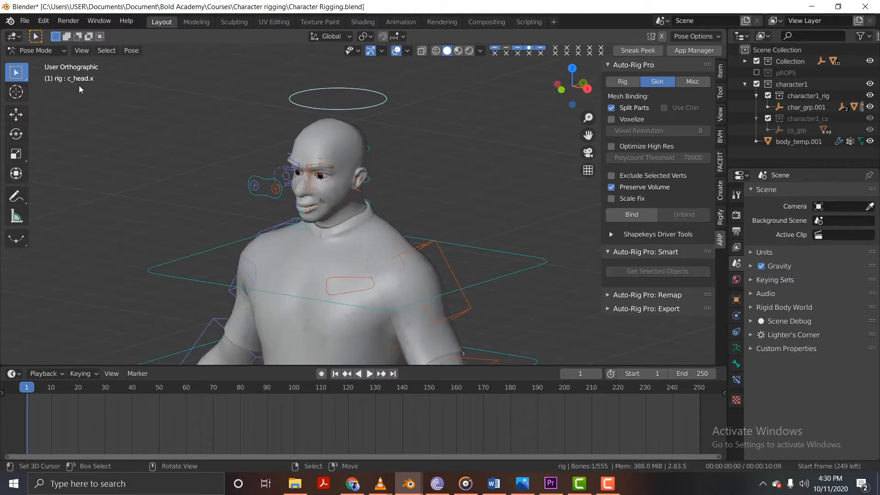
pyautogui.moveTo(339, 139); pyautogui.dragTo(373, 146, button='middle')
pyautogui.press('KP_1')
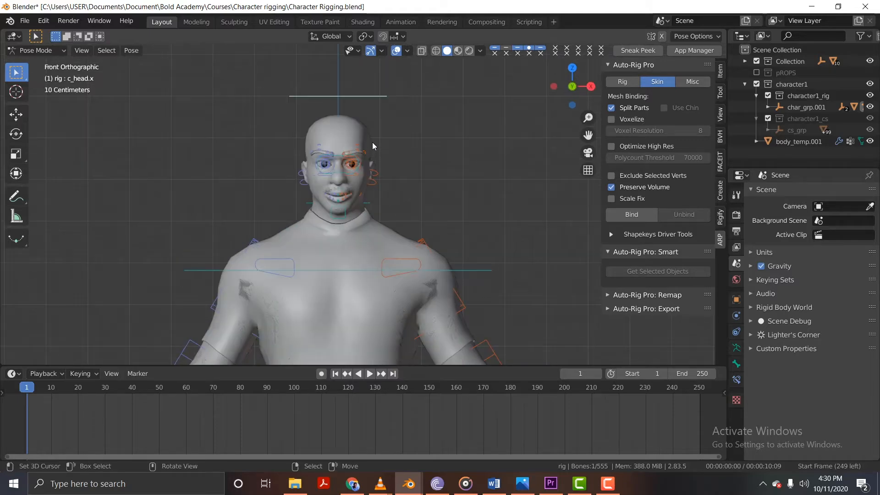
pyautogui.press('r')
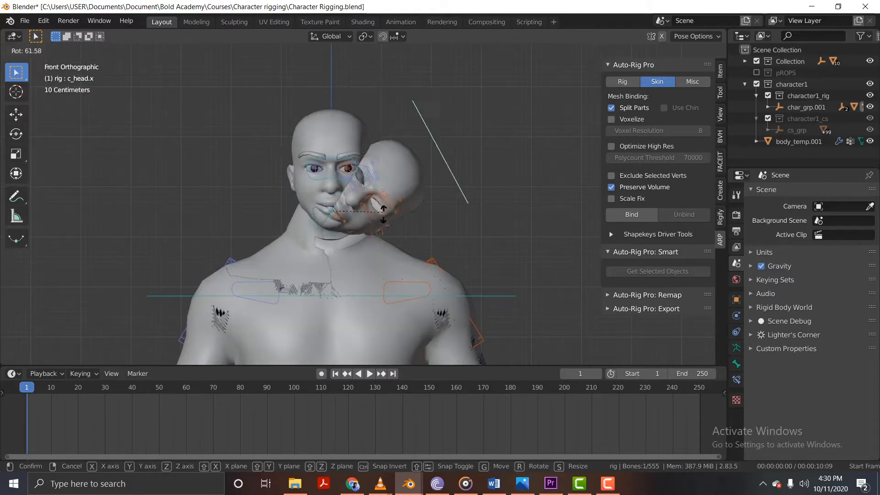
pyautogui.press('r')
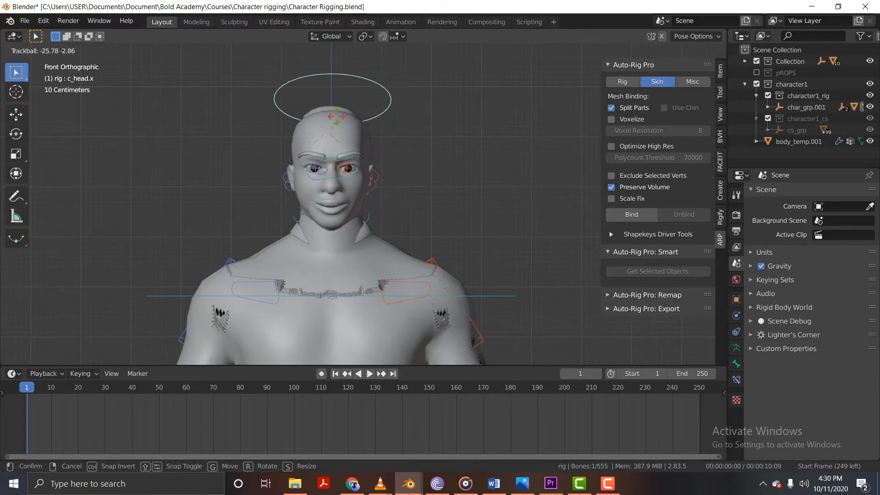
pyautogui.press('Escape')
# Return to Object Mode, select the Plane.005 body mesh, and try shifting it away from the rigged character without keeping the move.
pyautogui.hotkey('ctrl', 'Tab')
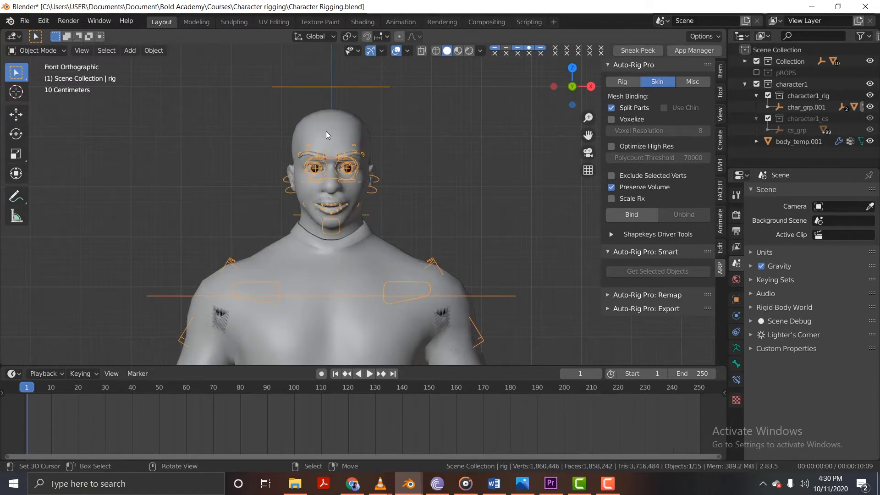
pyautogui.click(310, 121)
pyautogui.hotkey('shift', 'd')
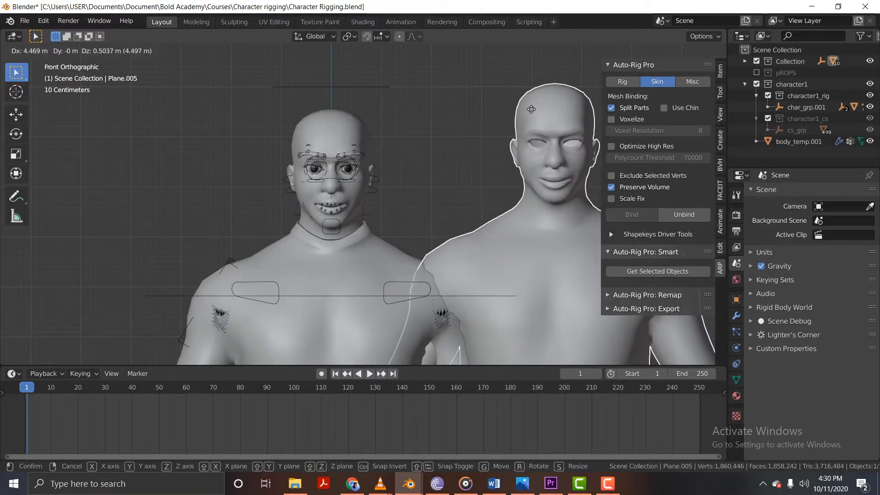
pyautogui.press('Escape')
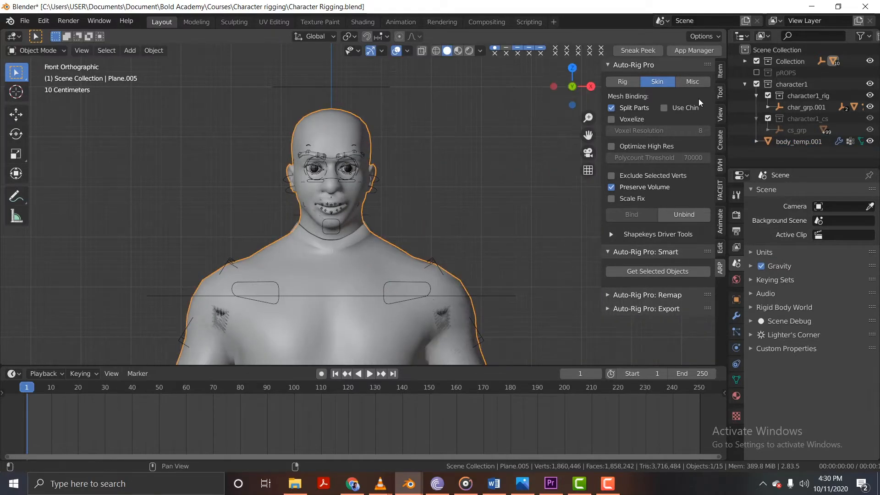
pyautogui.press('g')
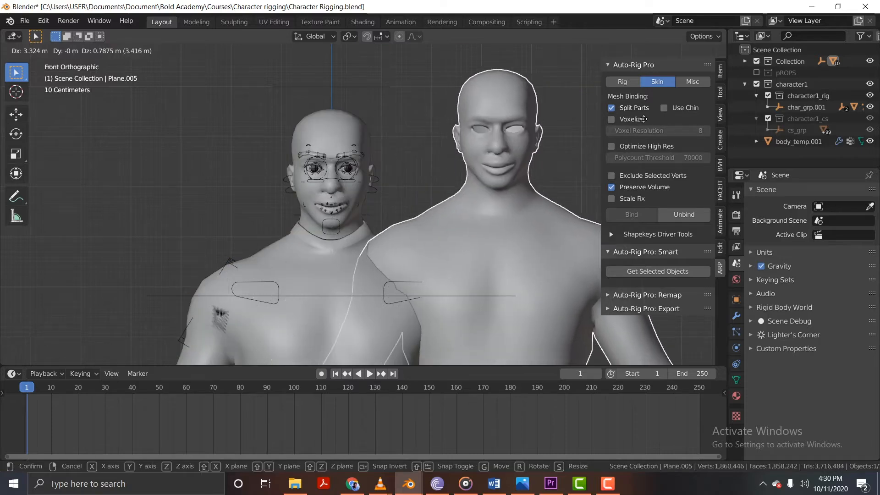
pyautogui.press('Escape')
# Slide the selected Plane.005 mesh sideways twice to compare it with the rigged body, cancelling each move.
pyautogui.scroll(-3, 476, 216)
pyautogui.keyDown('shift'); pyautogui.moveTo(428, 139); pyautogui.dragTo(396, 109, button='middle'); pyautogui.keyUp('shift')
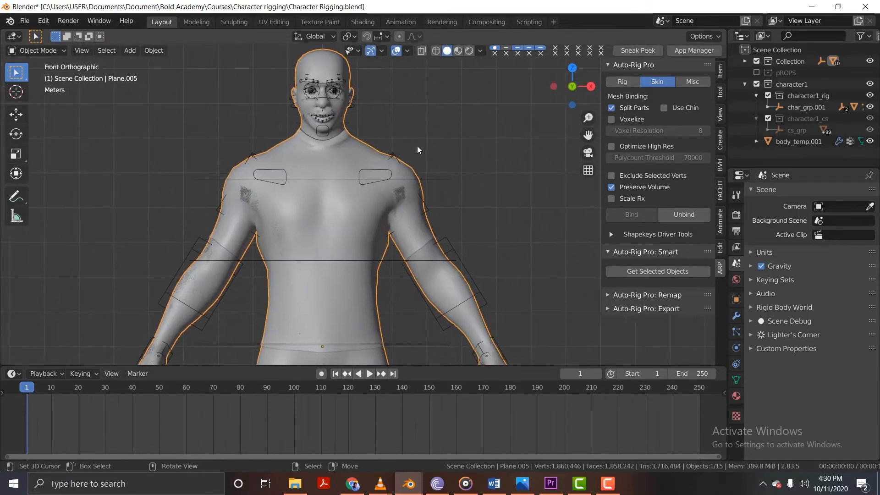
pyautogui.press('g')
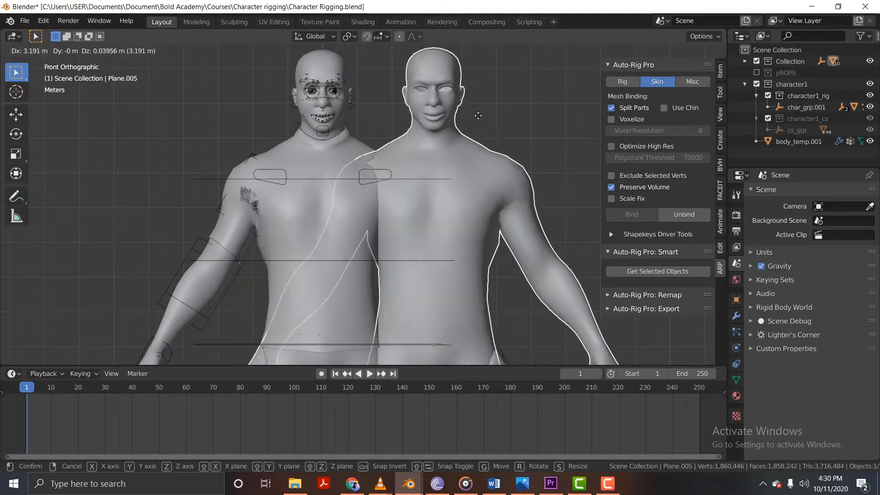
pyautogui.press('Escape')
pyautogui.keyDown('shift'); pyautogui.moveTo(466, 144); pyautogui.dragTo(431, 139, button='middle'); pyautogui.keyUp('shift')
pyautogui.press('g')
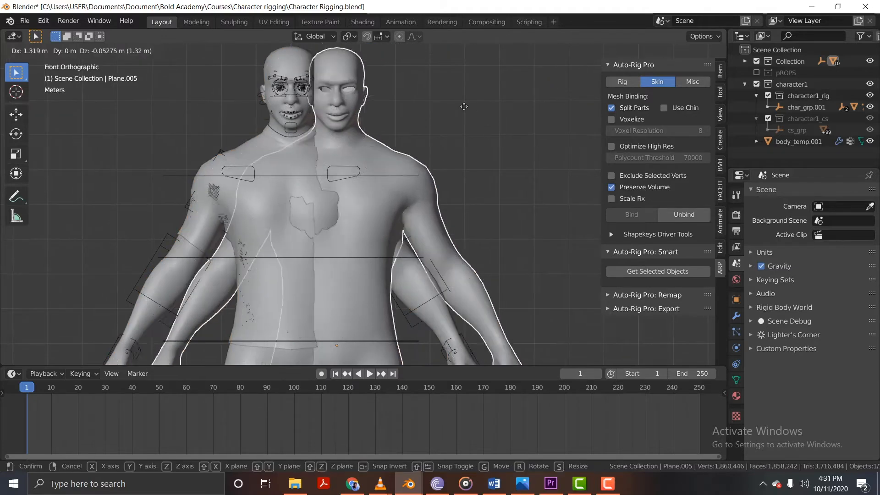
pyautogui.press('Escape')
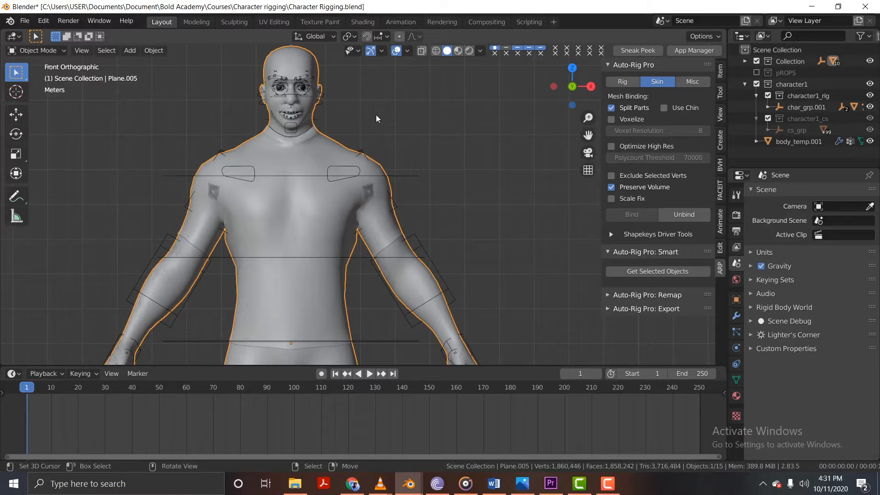
# Create a new collection named "Man 2" and move the selected Plane.005 mesh into it.
pyautogui.press('m')
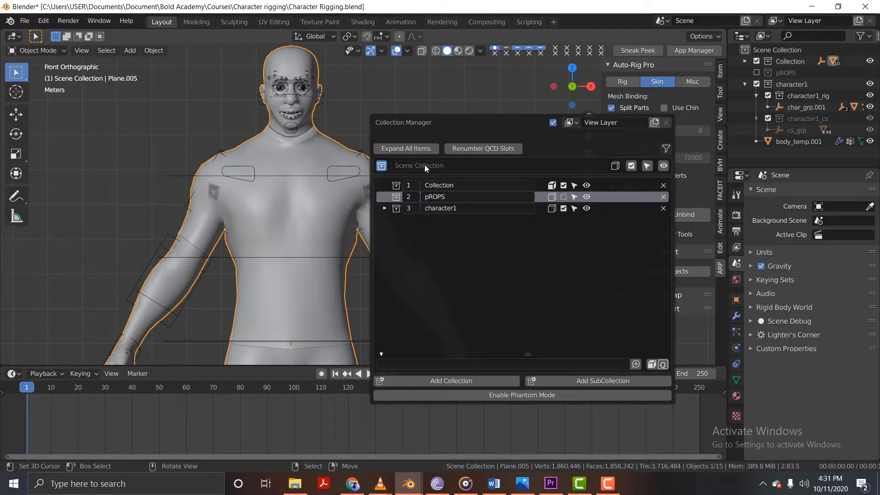
pyautogui.click(428, 384)
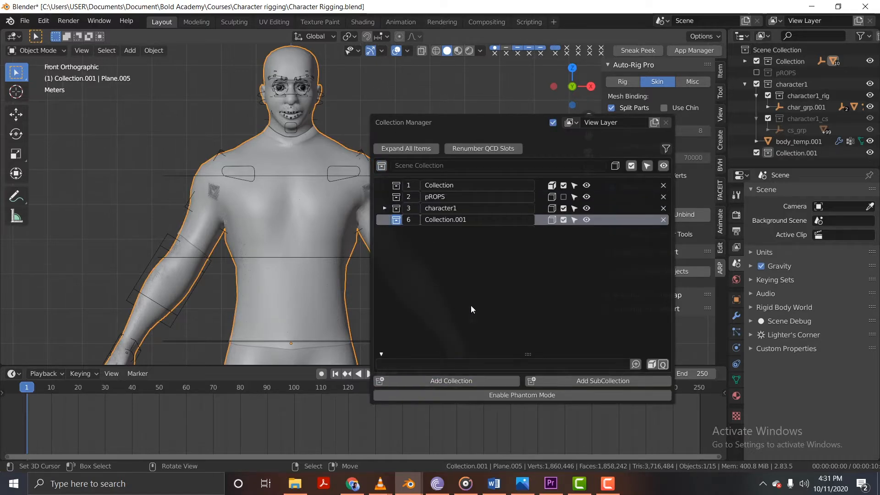
pyautogui.click(456, 220)
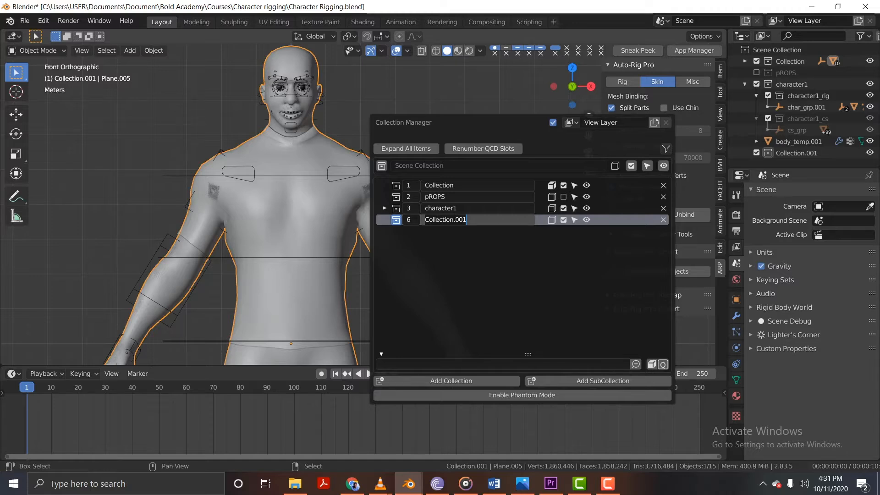
pyautogui.hotkey('ctrl', 'a')
pyautogui.write('Man 2')
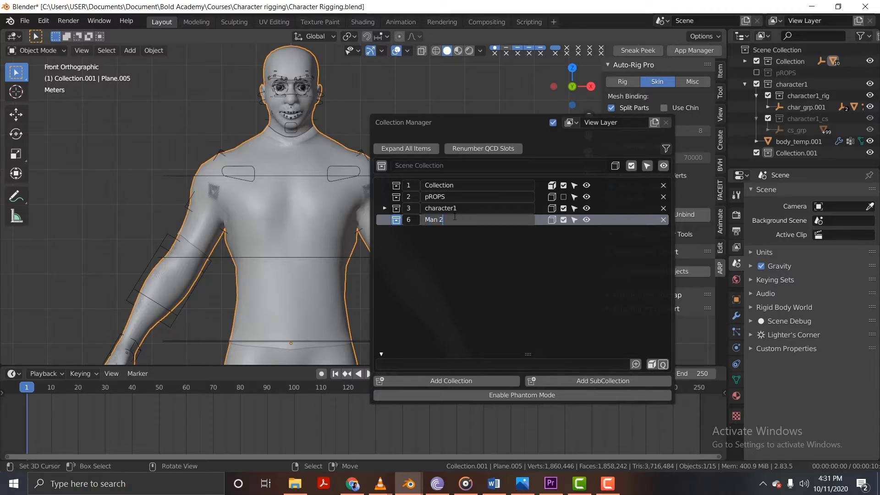
pyautogui.press('Return')
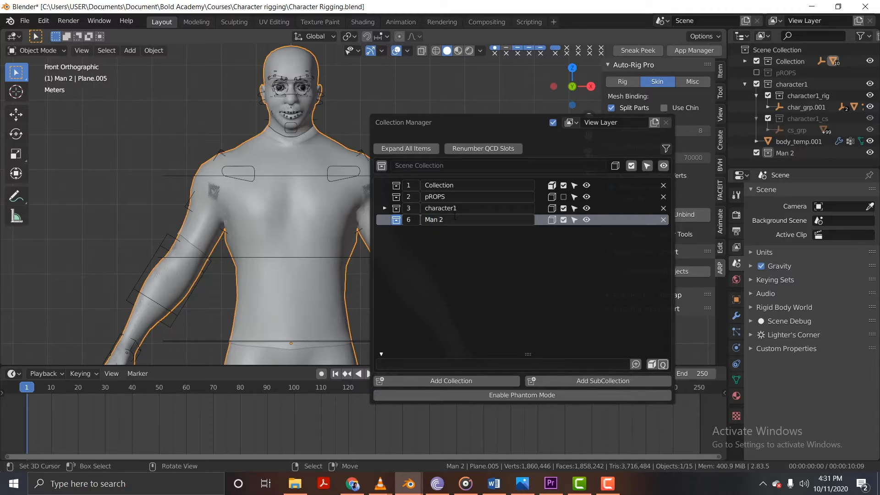
pyautogui.click(553, 220)
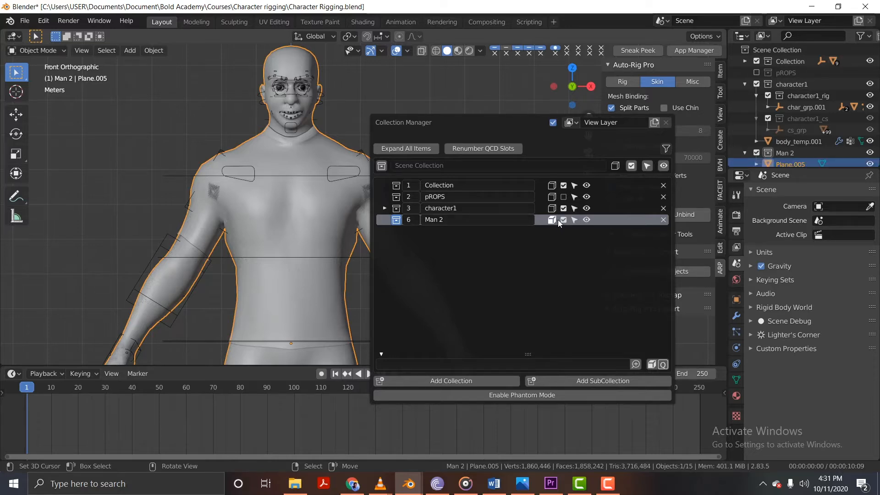
# Exclude the "Man 2" collection from the view layer and select the remaining body_temp.001 mesh.
pyautogui.click(563, 220)
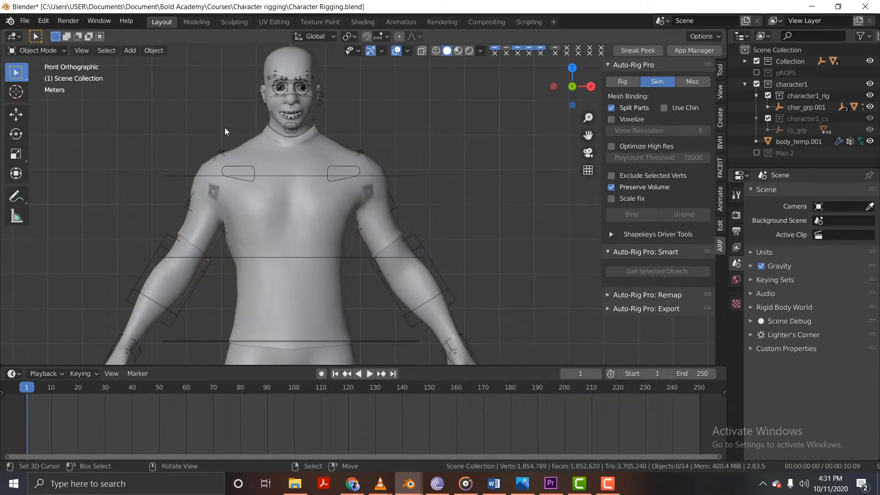
pyautogui.press('m')
pyautogui.click(301, 92)
pyautogui.keyDown('shift'); pyautogui.moveTo(301, 92); pyautogui.dragTo(355, 164, button='middle'); pyautogui.keyUp('shift')
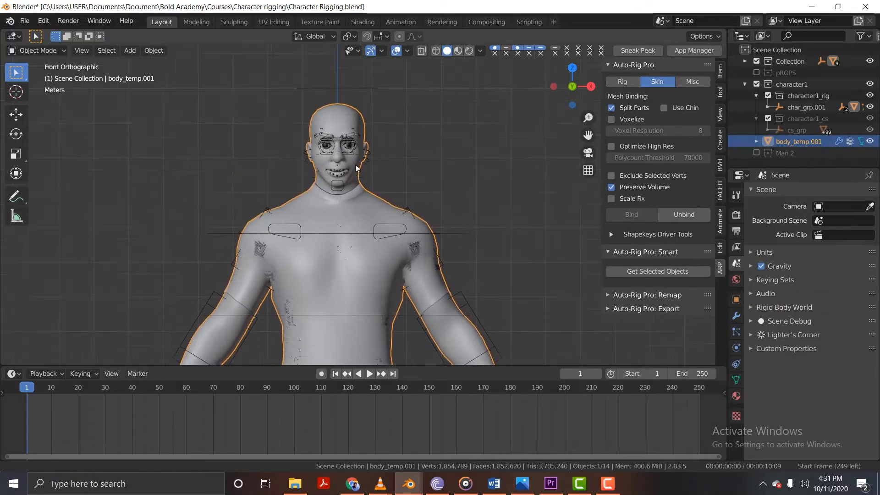
# In Pose Mode, try rotating the c_head.x control with plain and trackball rotation to test the head deformation, cancelling each attempt.
pyautogui.rightClick(364, 106)
pyautogui.hotkey('ctrl', 'Tab')
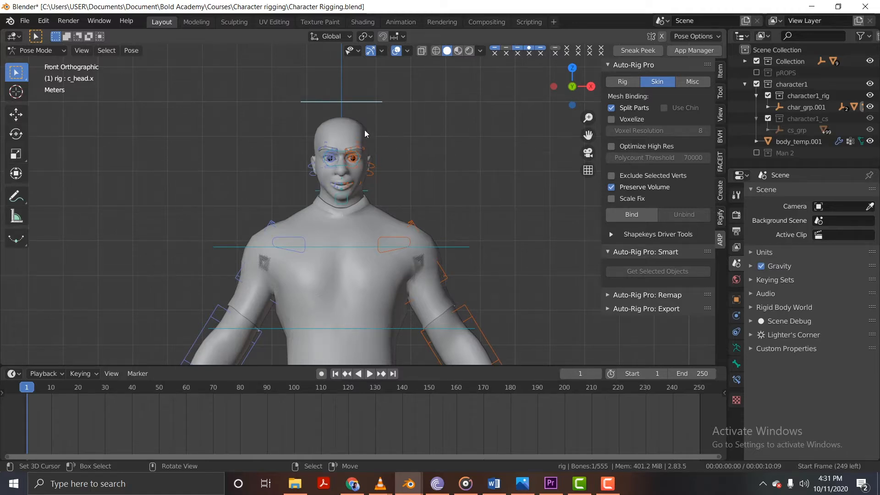
pyautogui.press('r')
pyautogui.rightClick(357, 152)
pyautogui.press('r')
pyautogui.press('r')
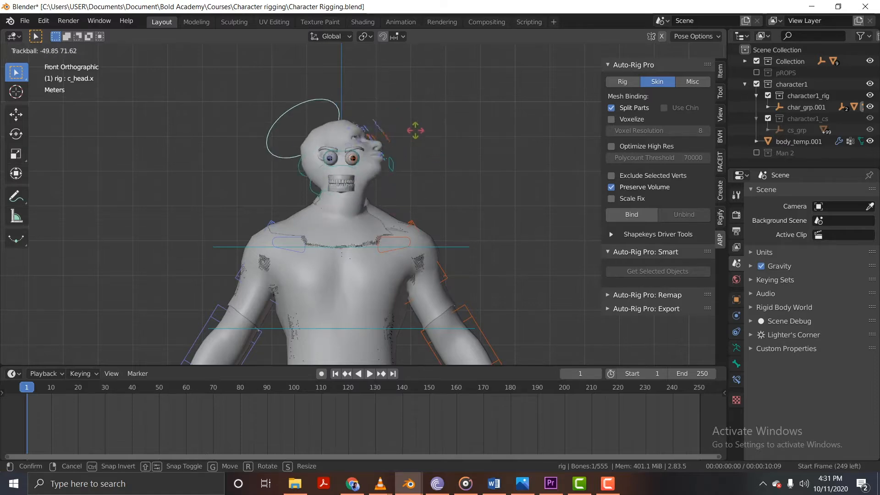
pyautogui.rightClick(410, 184)
pyautogui.press('r')
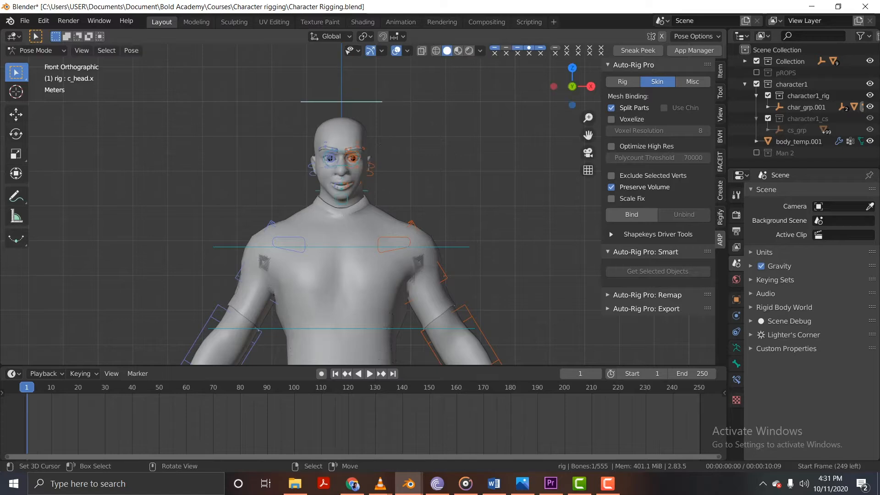
pyautogui.press('r')
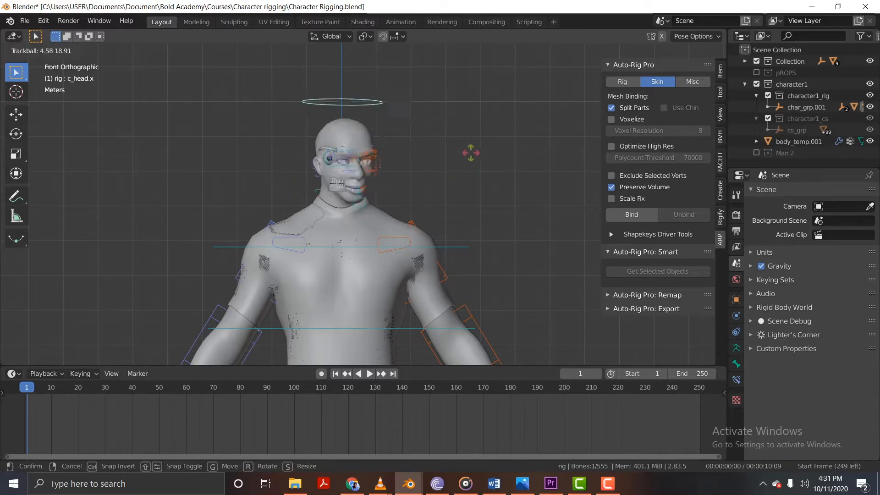
pyautogui.press('Escape')
# Return the rig to Object Mode and select the shirt mesh Plane.003 on the character.
pyautogui.keyDown('shift'); pyautogui.moveTo(397, 220); pyautogui.dragTo(364, 139, button='middle'); pyautogui.keyUp('shift')
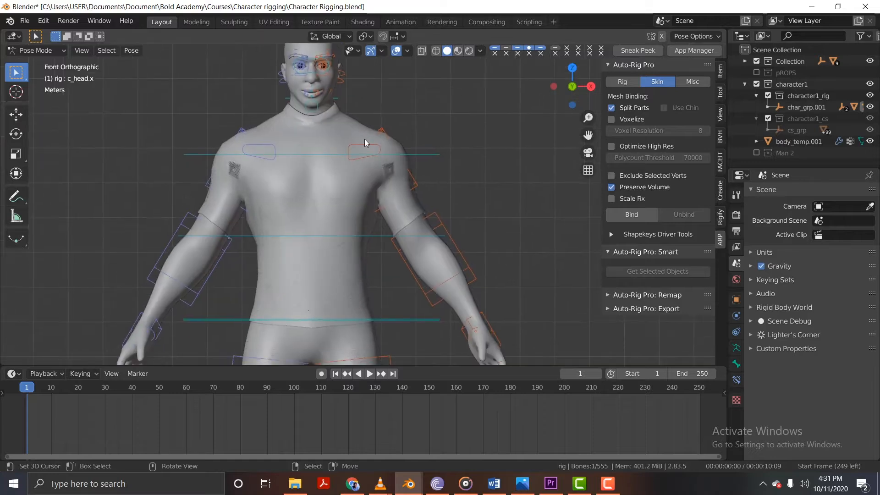
pyautogui.scroll(-1, 353, 122)
pyautogui.scroll(1, 334, 120)
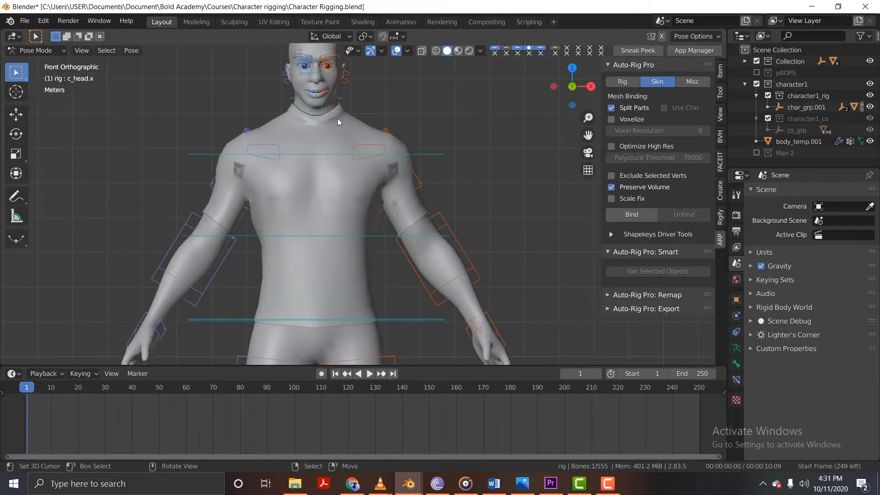
pyautogui.rightClick(340, 116)
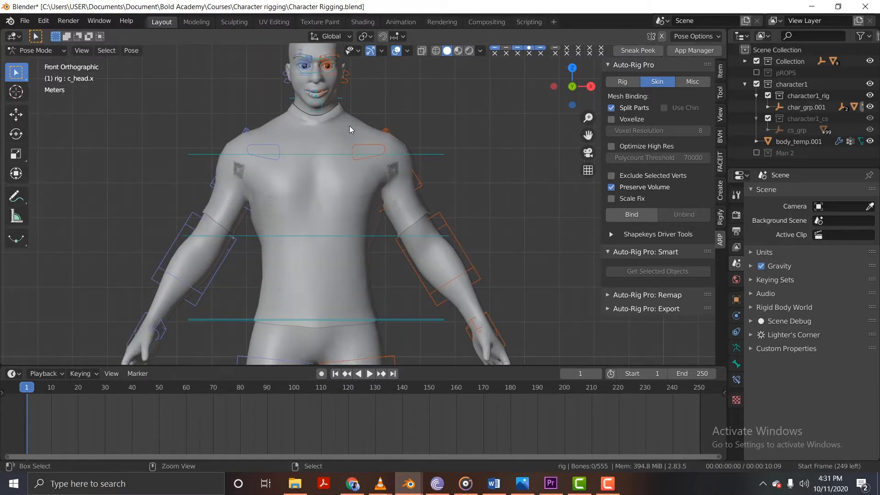
pyautogui.hotkey('ctrl', 'Tab')
pyautogui.click(351, 126)
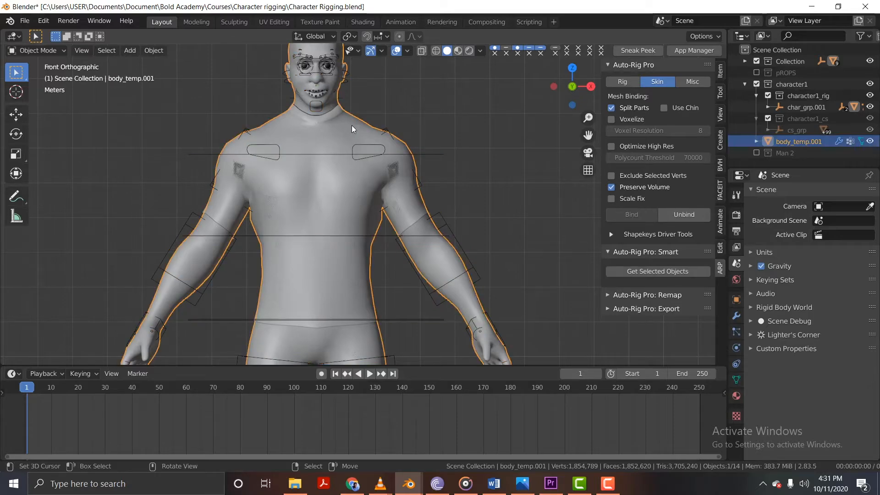
pyautogui.click(354, 119)
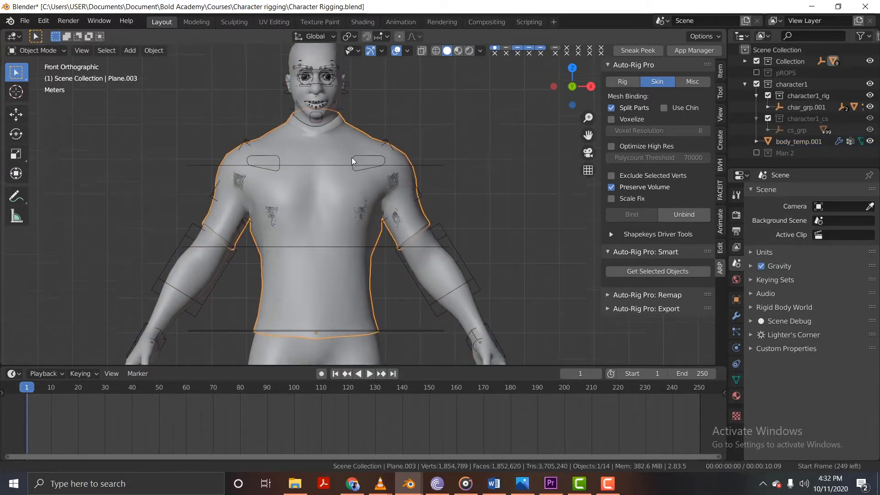
pyautogui.keyDown('shift'); pyautogui.moveTo(352, 157); pyautogui.dragTo(291, 121, button='middle'); pyautogui.keyUp('shift')
pyautogui.scroll(3, 296, 153)
pyautogui.scroll(-3, 296, 153)
pyautogui.scroll(-3, 298, 255)
pyautogui.scroll(2, 306, 253)
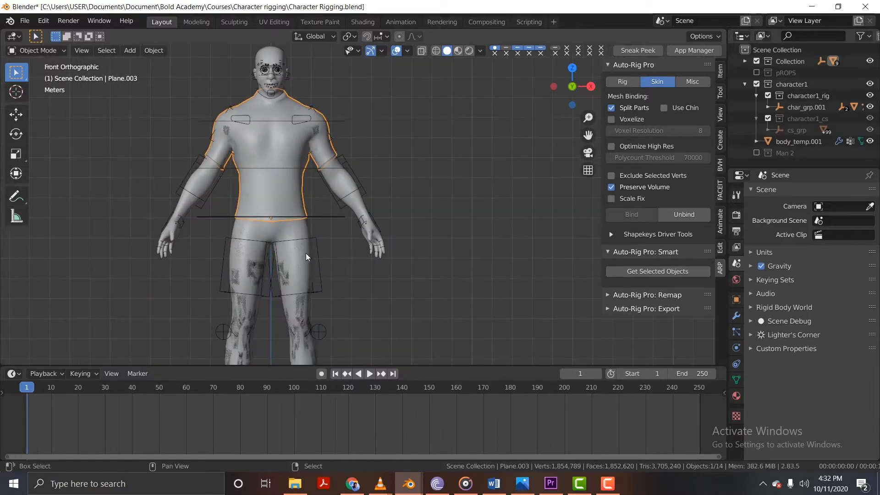
# Select the body_temp.001 mesh and try moving it aside from the clothing without keeping the move.
pyautogui.click(306, 253)
pyautogui.moveTo(315, 178)
pyautogui.keyDown('shift'); pyautogui.mouseDown(button='middle')
pyautogui.moveTo(312, 122)
pyautogui.moveTo(312, 187)
pyautogui.mouseUp(button='middle'); pyautogui.keyUp('shift')
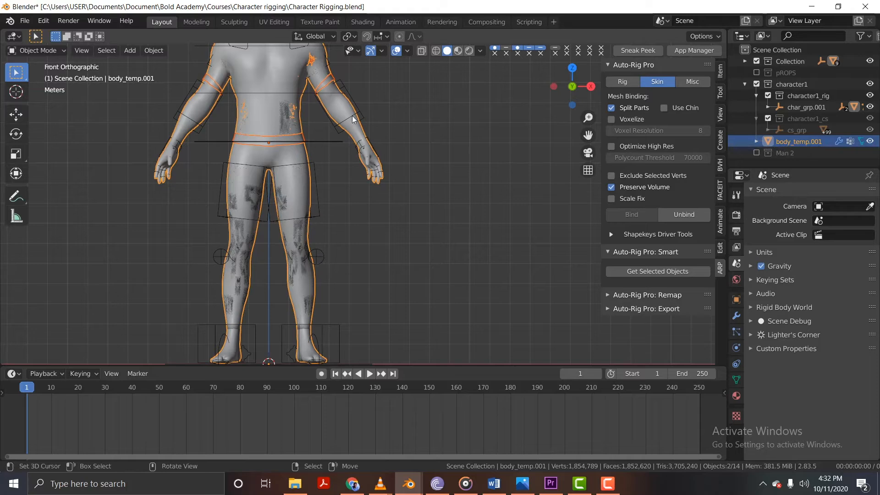
pyautogui.hotkey('shift', 'd')
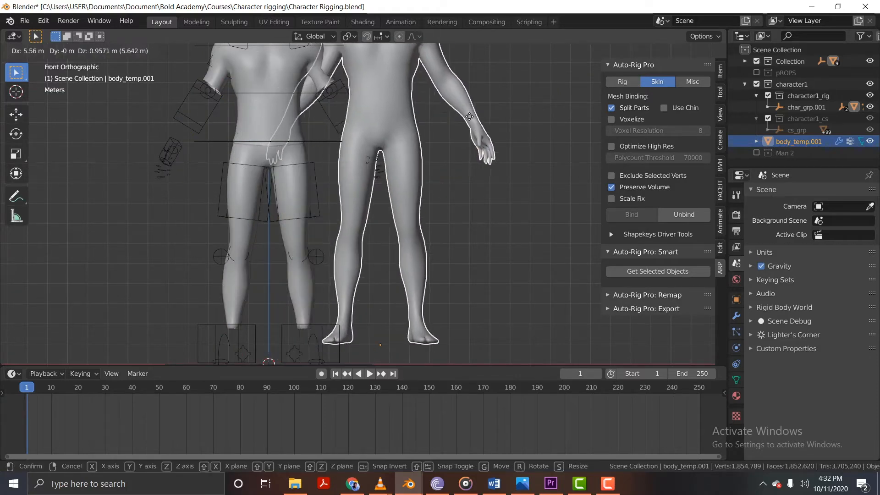
pyautogui.rightClick(482, 123)
# Select the trousers mesh Plane.004, cancelling a trial move of it, and add the shirt mesh Plane.003 to the selection.
pyautogui.click(308, 187)
pyautogui.press('g')
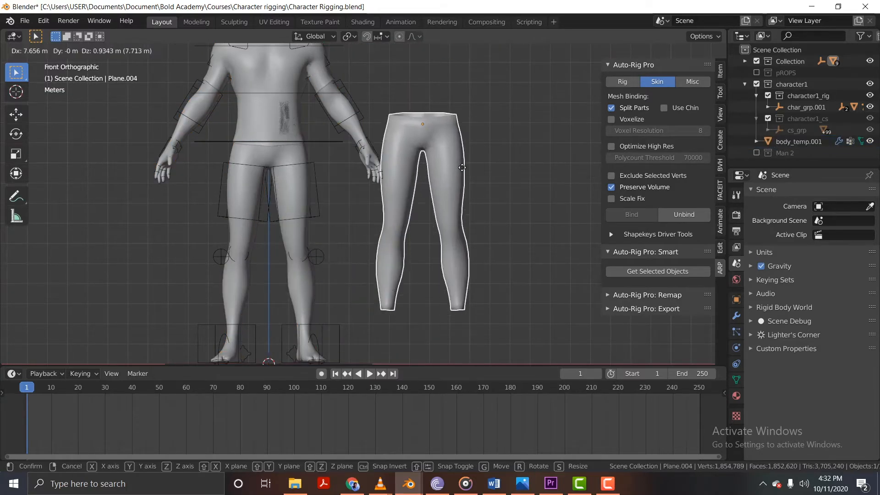
pyautogui.rightClick(462, 167)
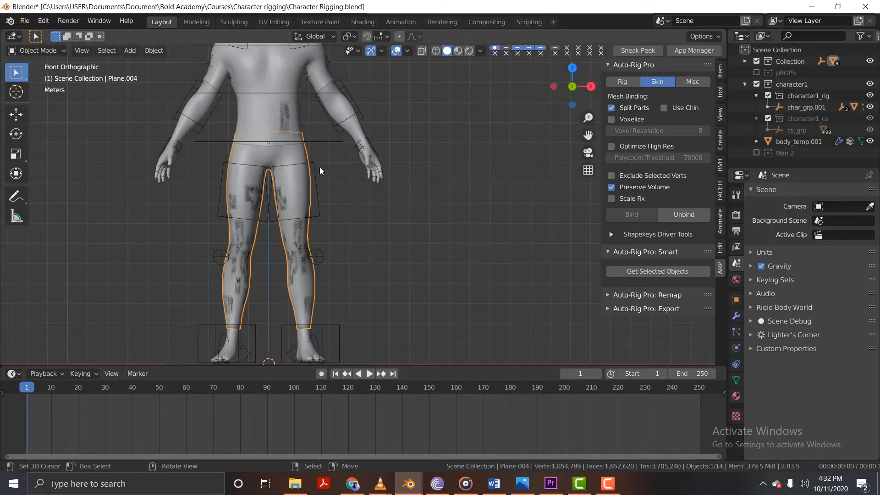
pyautogui.scroll(2, 320, 171)
pyautogui.keyDown('shift'); pyautogui.moveTo(312, 134); pyautogui.dragTo(328, 221, button='middle'); pyautogui.keyUp('shift')
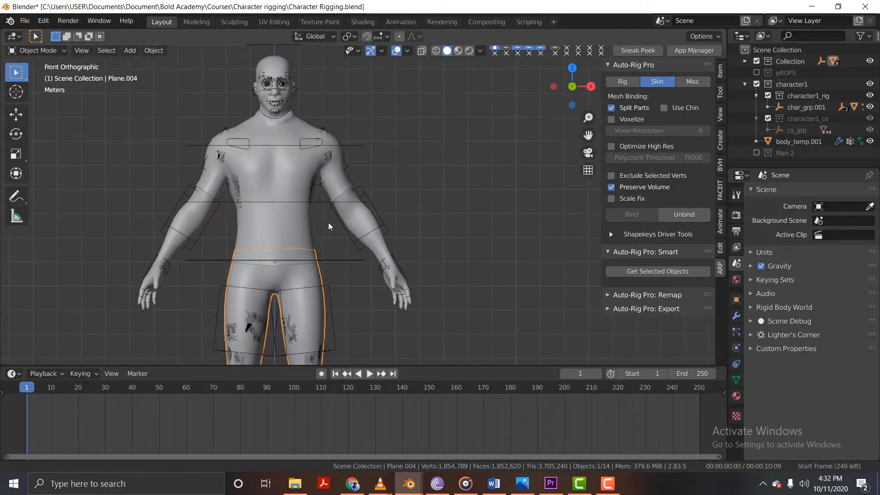
pyautogui.keyDown('shift'); pyautogui.click(346, 185); pyautogui.keyUp('shift')
pyautogui.scroll(8, 281, 87)
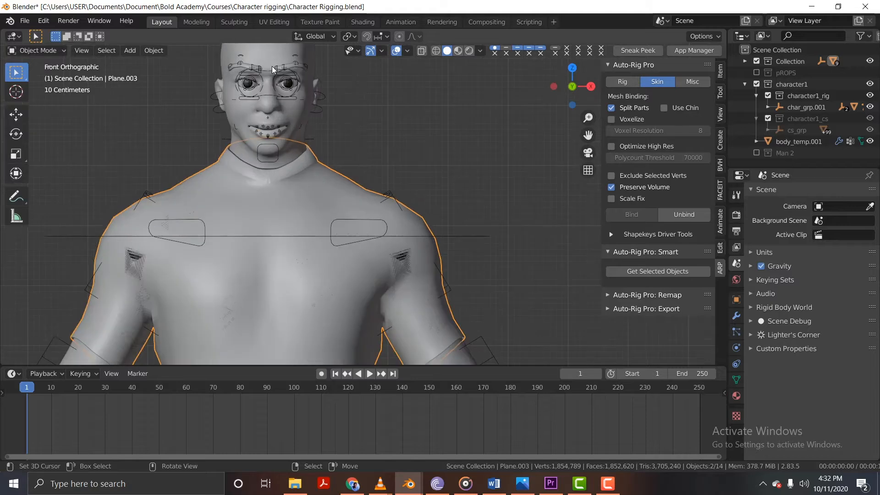
# Add the Eye brow mesh and, using wireframe shading to see inside the head, the Tongue mesh to the selection.
pyautogui.keyDown('shift'); pyautogui.click(329, 75); pyautogui.keyUp('shift')
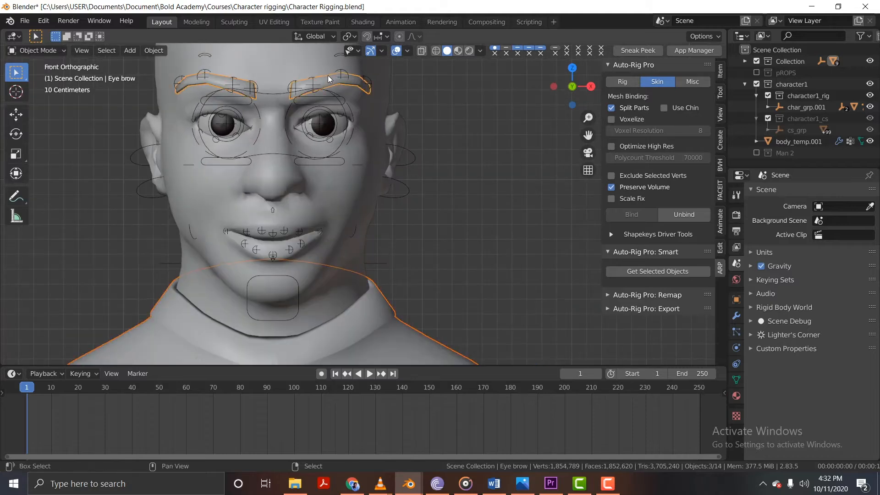
pyautogui.scroll(-5, 309, 201)
pyautogui.scroll(4, 351, 190)
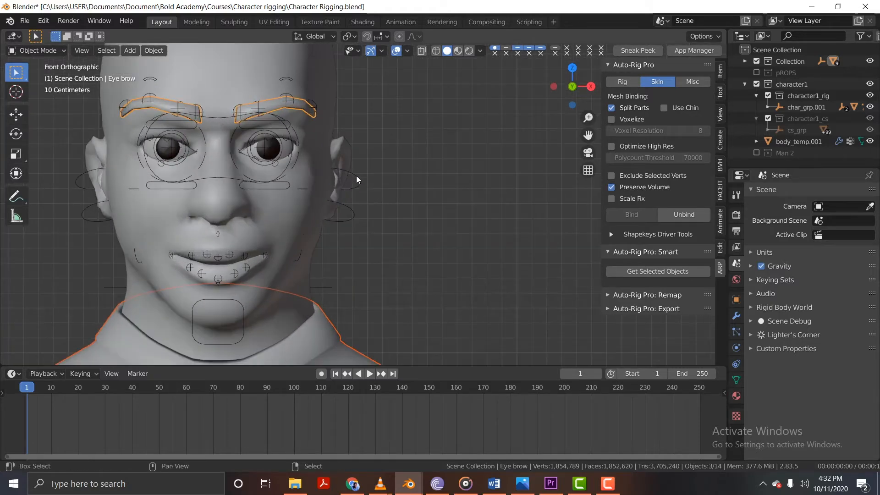
pyautogui.moveTo(309, 233); pyautogui.dragTo(212, 249, button='middle')
pyautogui.hotkey('shift', 'z')
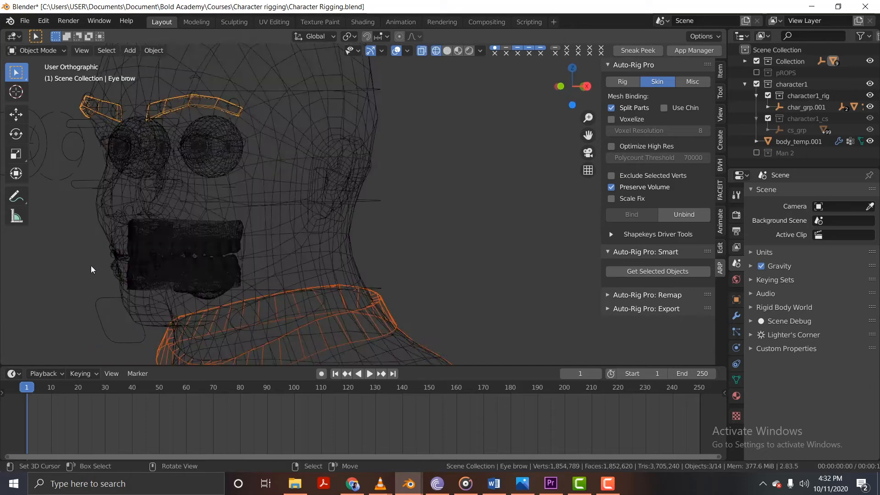
pyautogui.scroll(4, 225, 257)
pyautogui.keyDown('shift'); pyautogui.moveTo(208, 332); pyautogui.dragTo(213, 249, button='middle'); pyautogui.keyUp('shift')
pyautogui.click(214, 243)
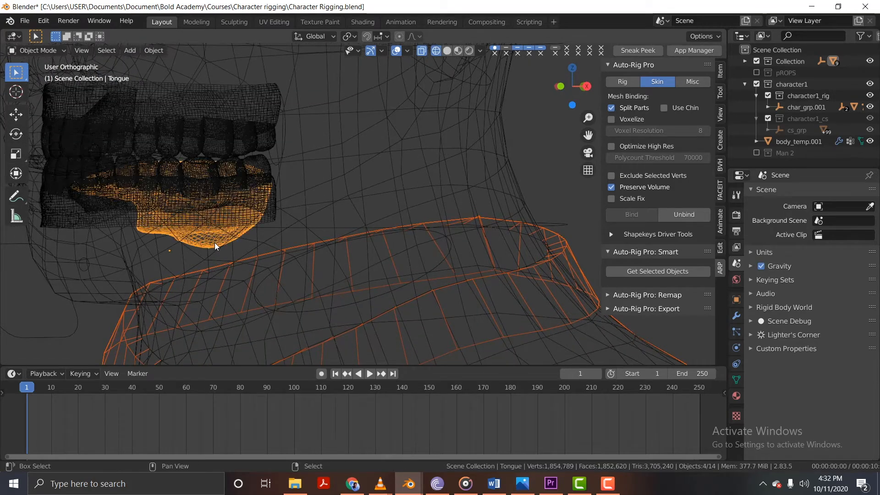
pyautogui.scroll(-5, 219, 243)
pyautogui.scroll(-3, 222, 243)
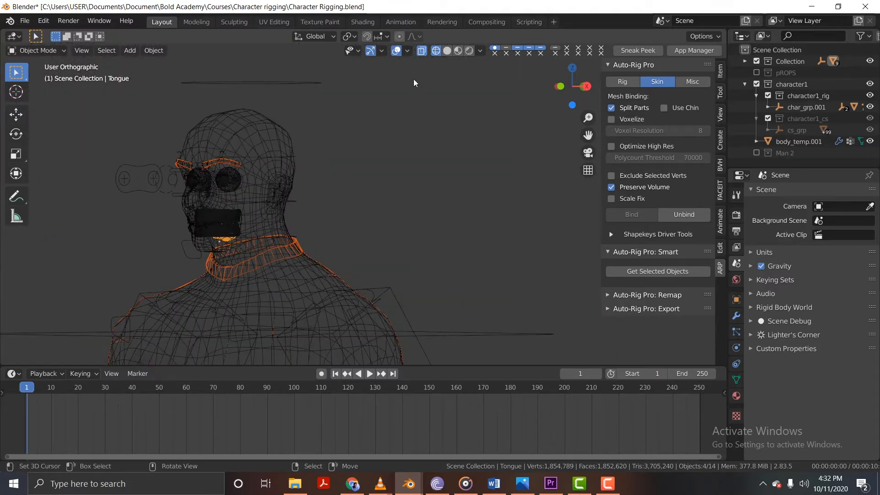
# Restore solid shading, add the rig to the selection, and bind the selected clothing, eyebrow and tongue meshes to it.
pyautogui.click(447, 51)
pyautogui.moveTo(218, 280)
pyautogui.mouseDown(button='middle')
pyautogui.moveTo(281, 281)
pyautogui.moveTo(256, 236)
pyautogui.moveTo(318, 232)
pyautogui.mouseUp(button='middle')
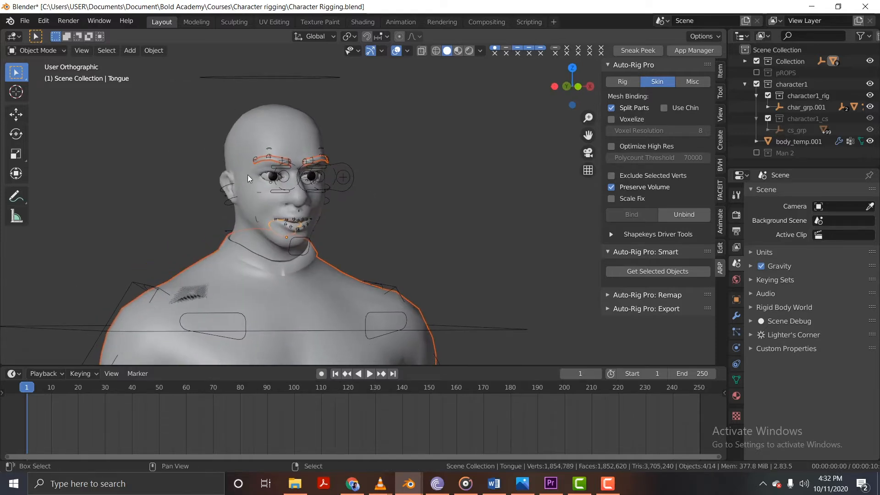
pyautogui.keyDown('shift'); pyautogui.click(350, 167); pyautogui.keyUp('shift')
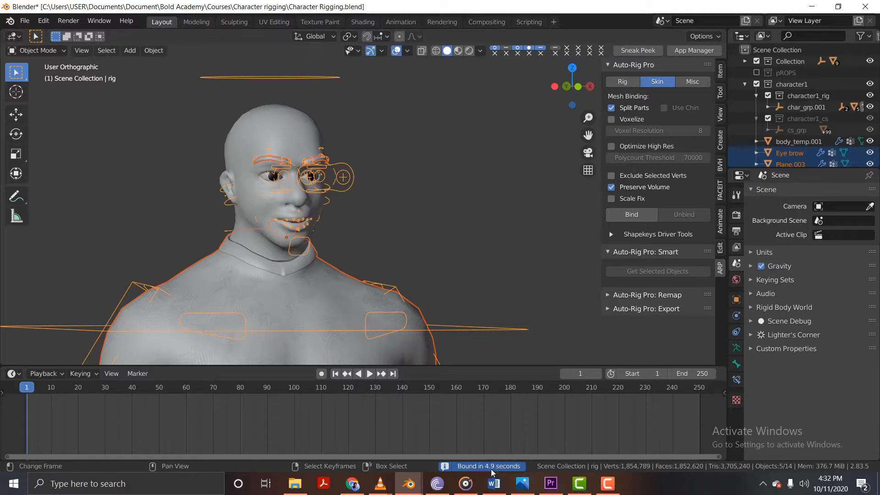
pyautogui.rightClick(307, 88)
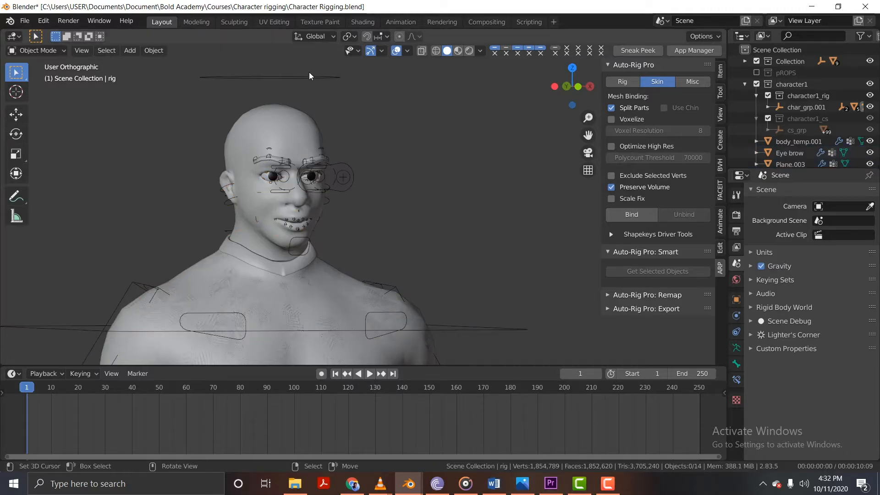
# Put the rig in Pose Mode and try a trackball rotation of c_head.x from the front view, then cancel it.
pyautogui.rightClick(309, 74)
pyautogui.hotkey('ctrl', 'Tab')
pyautogui.moveTo(312, 106); pyautogui.dragTo(303, 137, button='middle')
pyautogui.rightClick(295, 79)
pyautogui.press('KP_1')
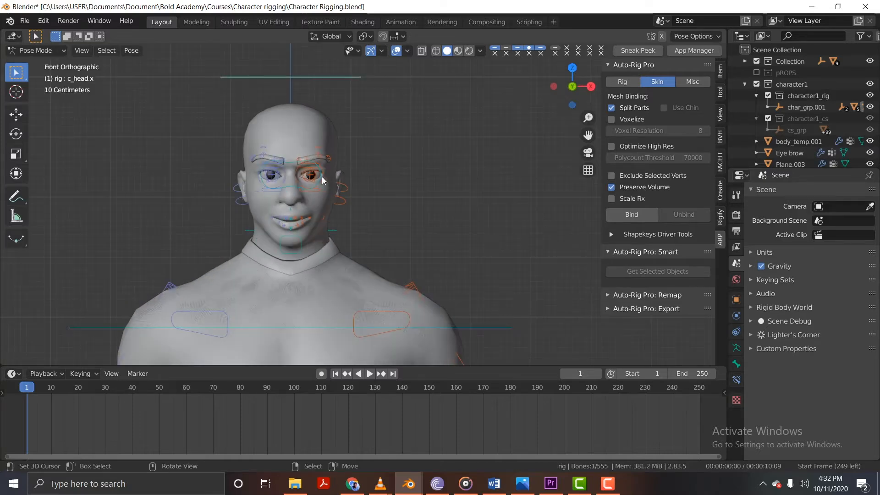
pyautogui.press('r')
pyautogui.press('r')
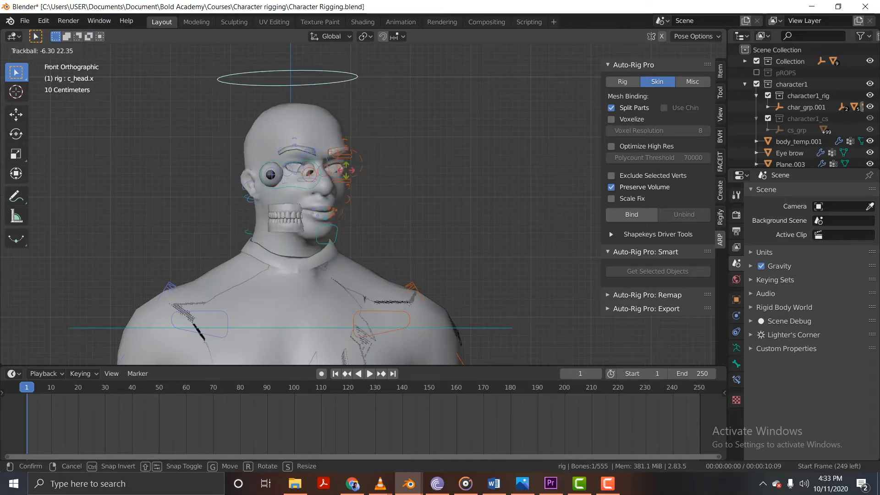
pyautogui.press('Escape')
# Clear the bone selection, reselect the c_head.x control, and try trackball-rotating it again without keeping the pose.
pyautogui.keyDown('shift'); pyautogui.moveTo(325, 265); pyautogui.dragTo(328, 177, button='middle'); pyautogui.keyUp('shift')
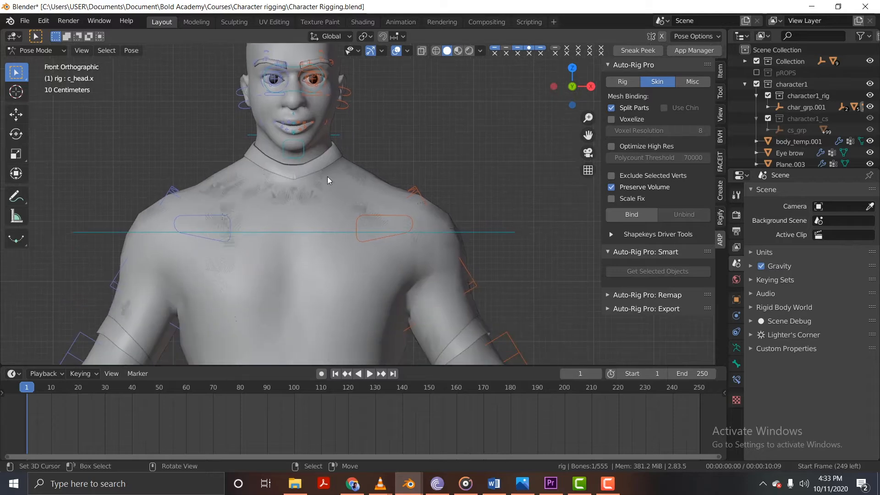
pyautogui.hotkey('alt', 'a')
pyautogui.scroll(-2, 321, 165)
pyautogui.scroll(-1, 322, 165)
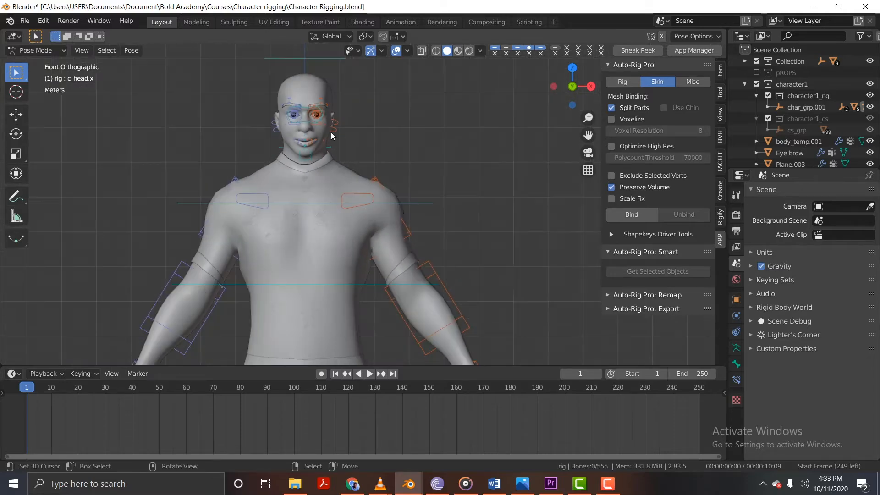
pyautogui.rightClick(345, 54)
pyautogui.click(268, 60)
pyautogui.press('r')
pyautogui.press('r')
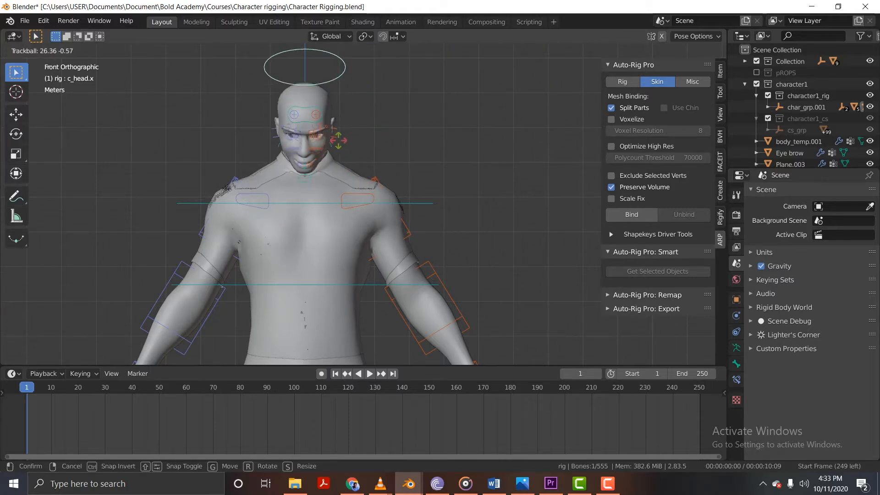
pyautogui.rightClick(348, 214)
# Try trackball-rotating the c_forearm_fk.l control to test how the sleeve and arm follow, and cancel the rotation.
pyautogui.keyDown('shift'); pyautogui.moveTo(348, 216); pyautogui.dragTo(327, 80, button='middle'); pyautogui.keyUp('shift')
pyautogui.click(448, 181)
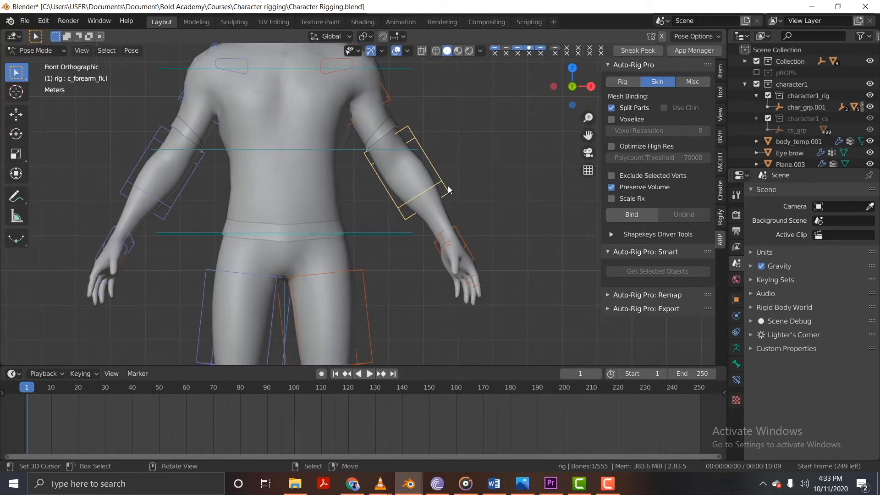
pyautogui.press('r')
pyautogui.press('r')
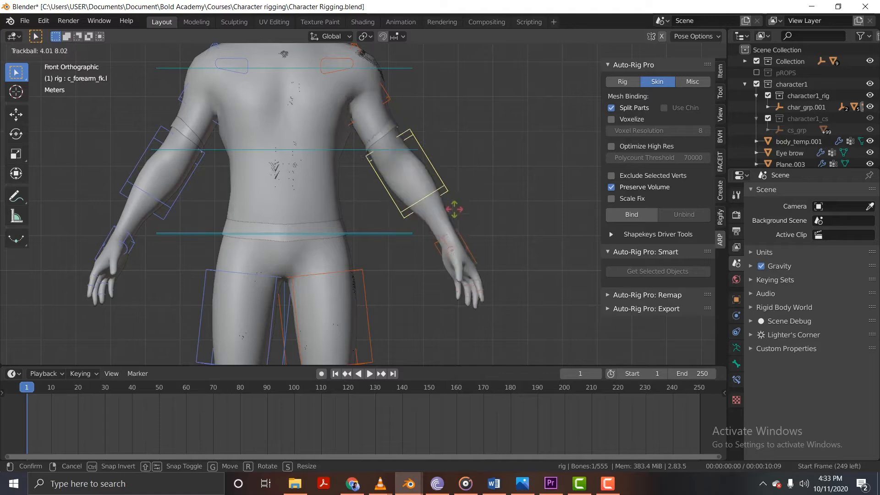
pyautogui.rightClick(427, 175)
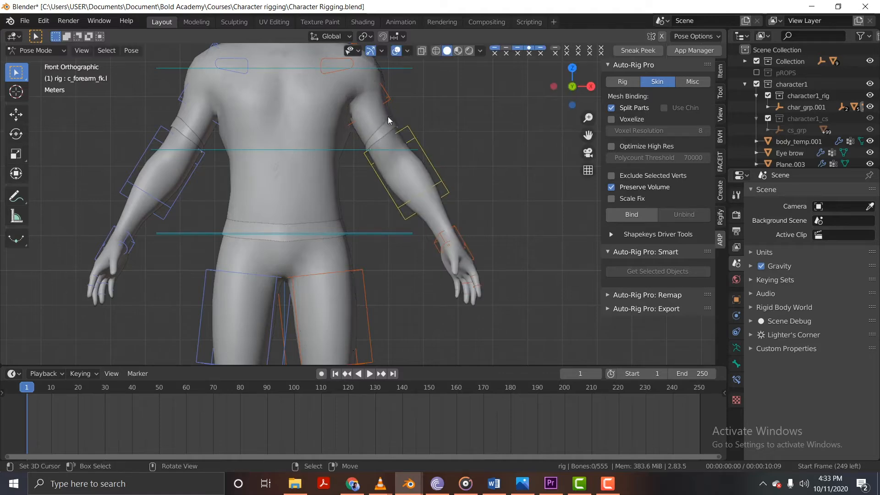
# Switch the rig to Object Mode and delete the shirt mesh Plane.003 from the character.
pyautogui.hotkey('ctrl', 'Tab')
pyautogui.click(386, 130)
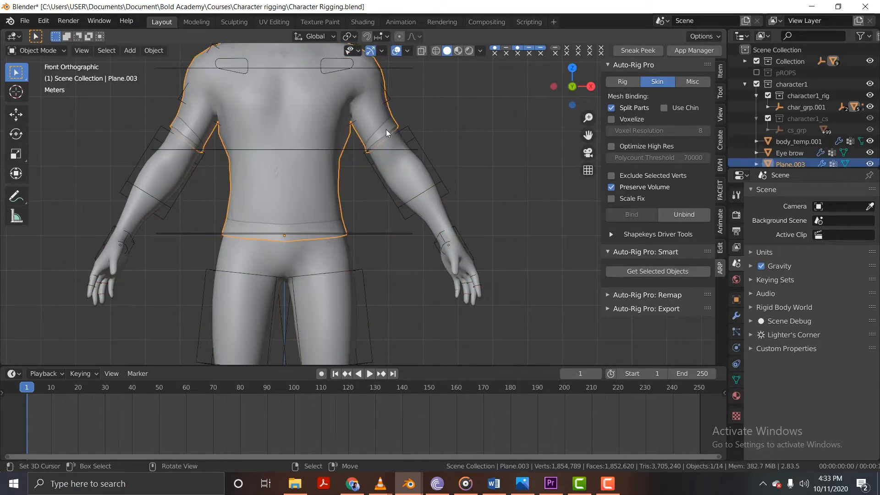
pyautogui.press('g')
pyautogui.click(389, 153)
pyautogui.scroll(-2, 408, 239)
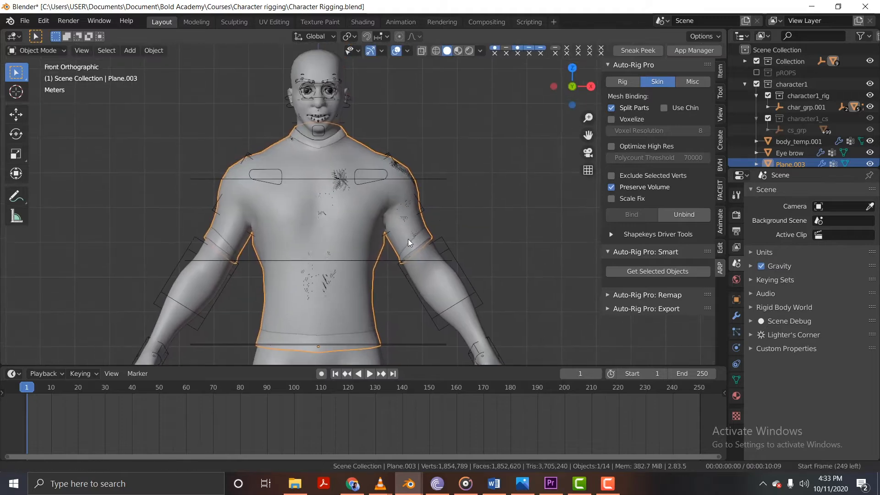
pyautogui.keyDown('shift'); pyautogui.moveTo(403, 233); pyautogui.dragTo(389, 216, button='middle'); pyautogui.keyUp('shift')
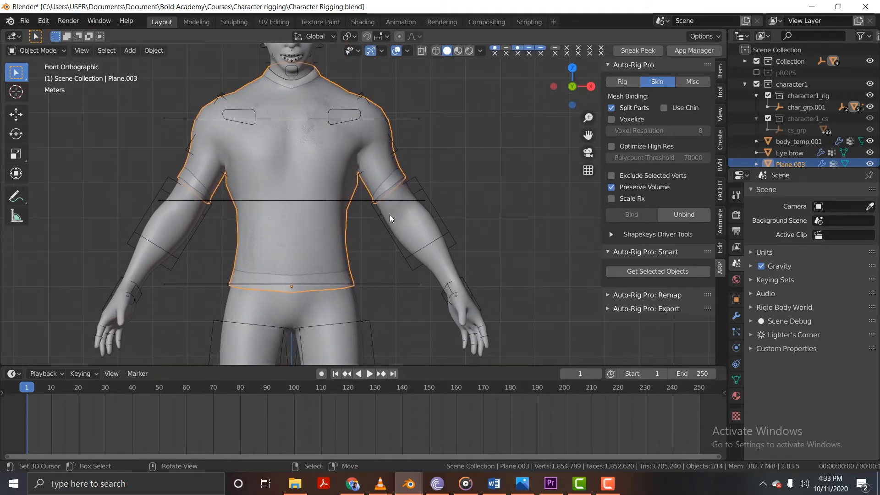
pyautogui.press('x')
pyautogui.click(390, 213)
# Put the rig back in Pose Mode and try trackball-rotating c_forearm_fk.l to test the bare arm, cancelling the rotation.
pyautogui.click(348, 154)
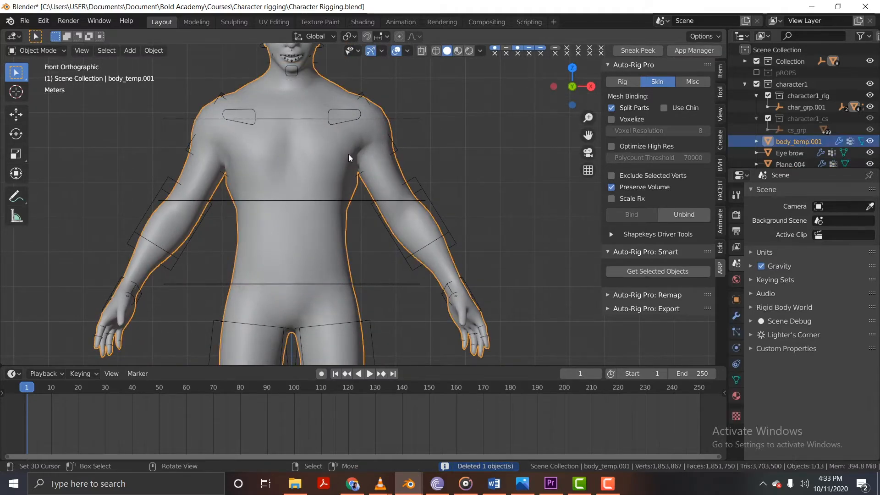
pyautogui.click(458, 230)
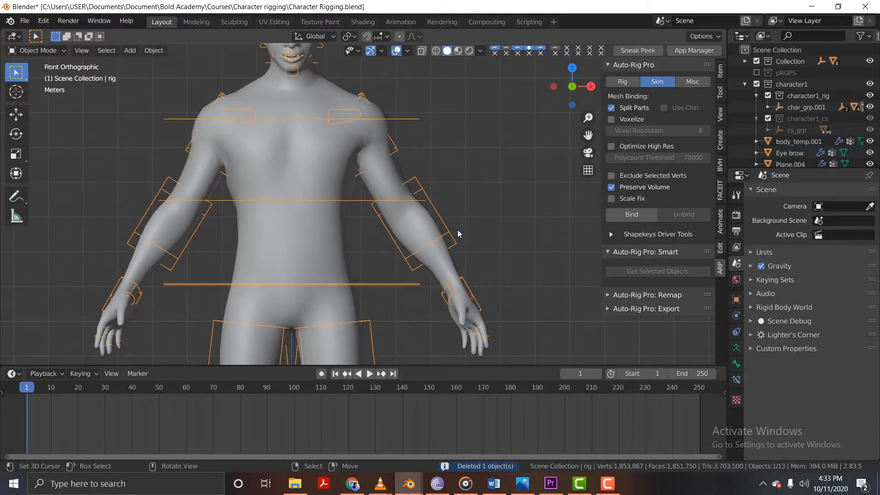
pyautogui.hotkey('ctrl', 'Tab')
pyautogui.click(458, 231)
pyautogui.press('r')
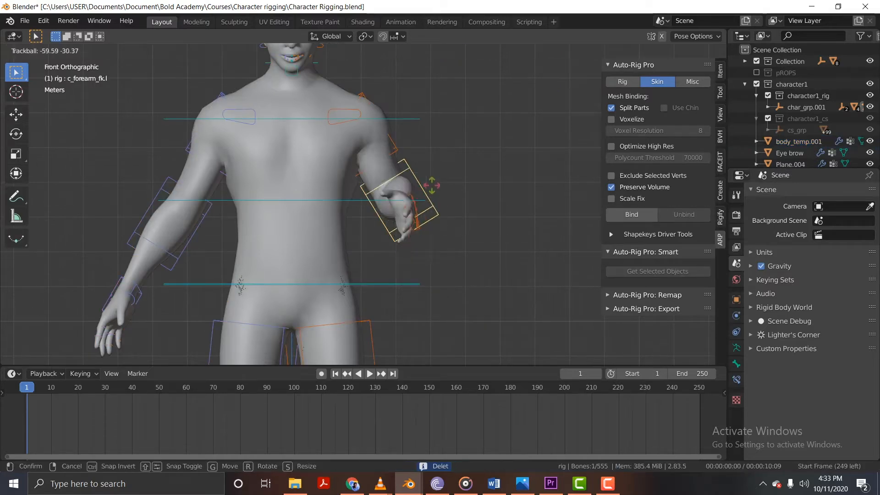
pyautogui.press('Escape')
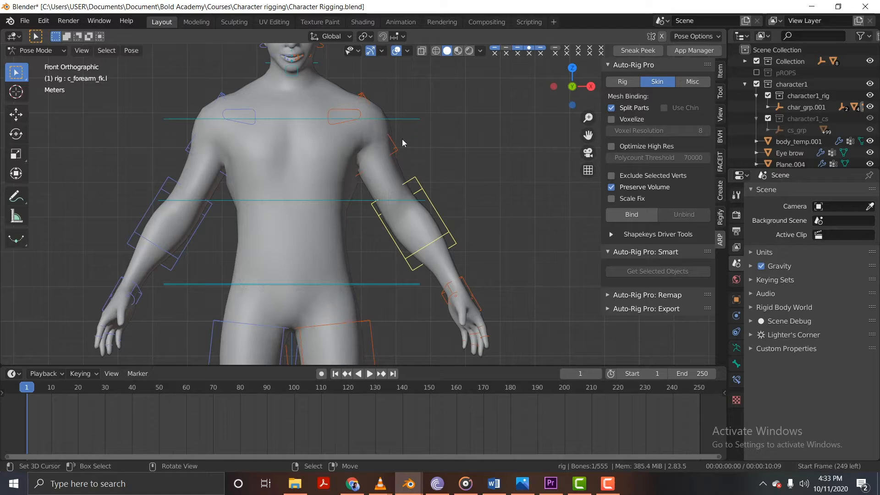
# Try rotating the c_spine_02.x control to test the upper torso, and cancel the rotation.
pyautogui.rightClick(410, 117)
pyautogui.press('r')
pyautogui.rightClick(399, 133)
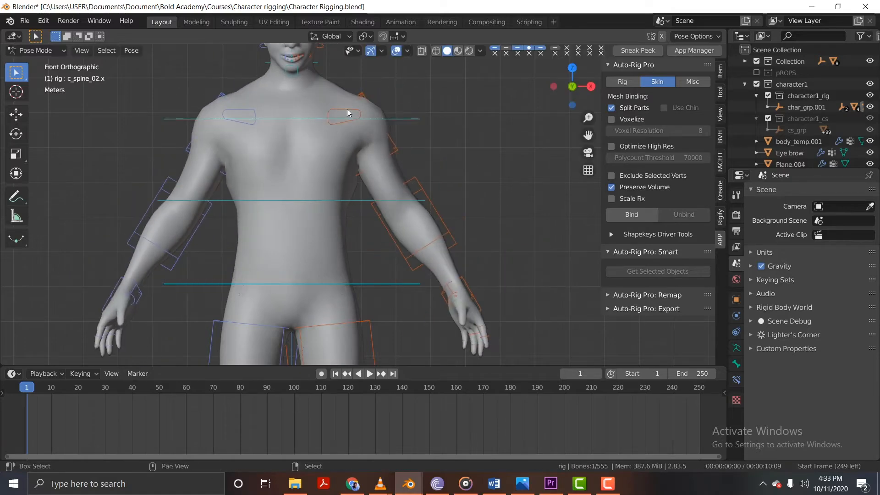
# Try trackball-rotating the c_head.x control to test how the head and face parts follow, and cancel the rotation.
pyautogui.keyDown('shift'); pyautogui.moveTo(348, 109); pyautogui.dragTo(349, 235, button='middle'); pyautogui.keyUp('shift')
pyautogui.rightClick(318, 105)
pyautogui.press('r')
pyautogui.press('r')
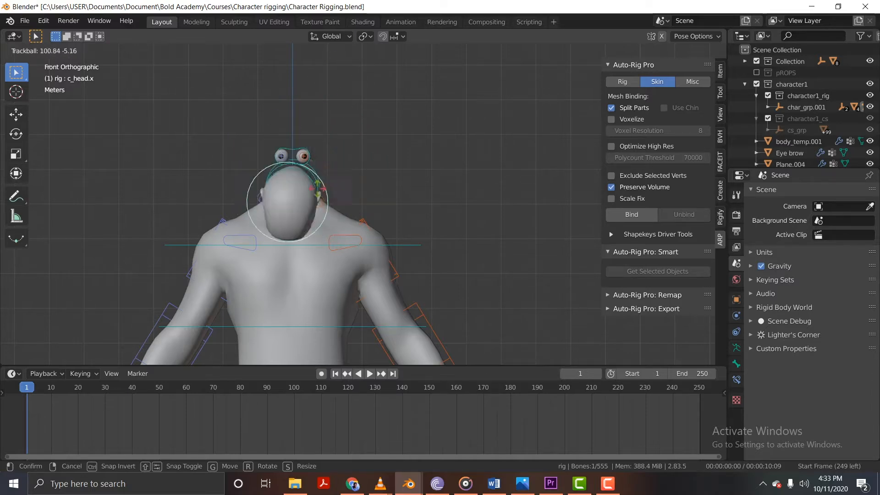
pyautogui.press('Escape')
# Try moving the c_foot_ik.l control upward to test the left leg and trousers, and cancel the move.
pyautogui.moveTo(383, 200)
pyautogui.mouseDown(button='middle')
pyautogui.moveTo(288, 204)
pyautogui.moveTo(387, 205)
pyautogui.mouseUp(button='middle')
pyautogui.scroll(3, 343, 248)
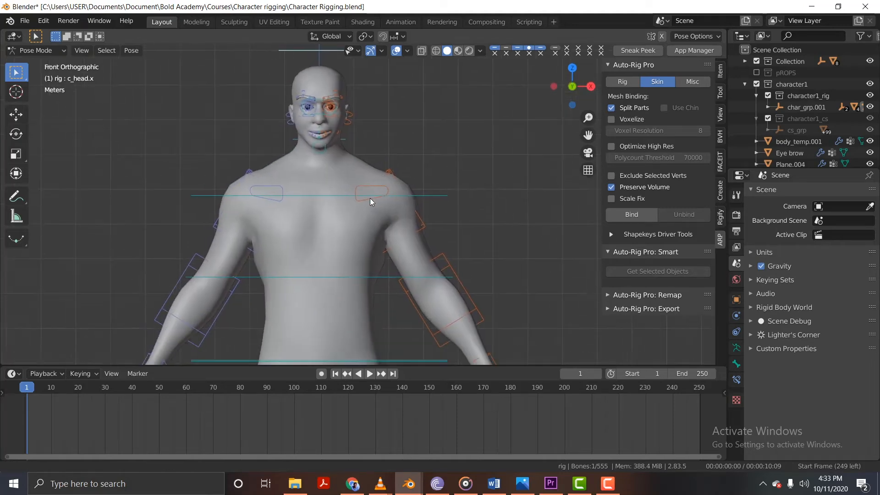
pyautogui.keyDown('shift'); pyautogui.moveTo(355, 301); pyautogui.dragTo(315, 203, button='middle'); pyautogui.keyUp('shift')
pyautogui.scroll(-3, 316, 243)
pyautogui.keyDown('shift'); pyautogui.moveTo(329, 285); pyautogui.dragTo(343, 197, button='middle'); pyautogui.keyUp('shift')
pyautogui.keyDown('shift'); pyautogui.moveTo(330, 261); pyautogui.dragTo(337, 169, button='middle'); pyautogui.keyUp('shift')
pyautogui.click(367, 257)
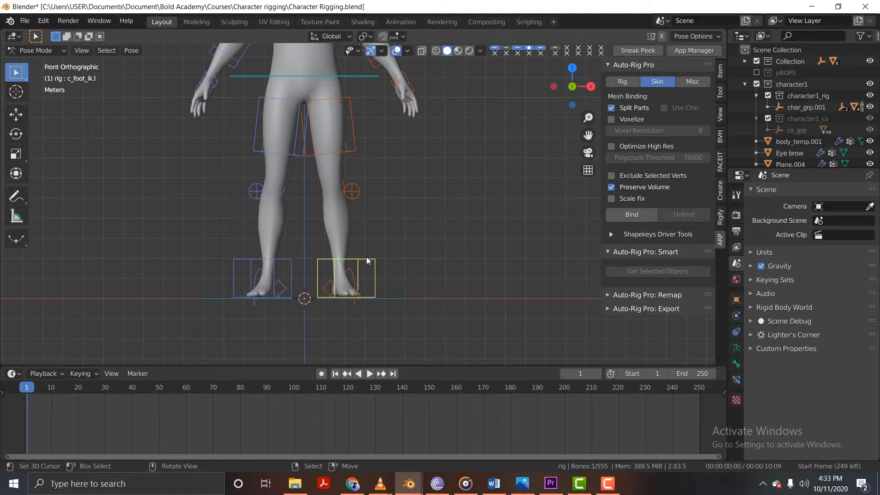
pyautogui.keyDown('shift'); pyautogui.moveTo(367, 257); pyautogui.dragTo(360, 315, button='middle'); pyautogui.keyUp('shift')
pyautogui.press('g')
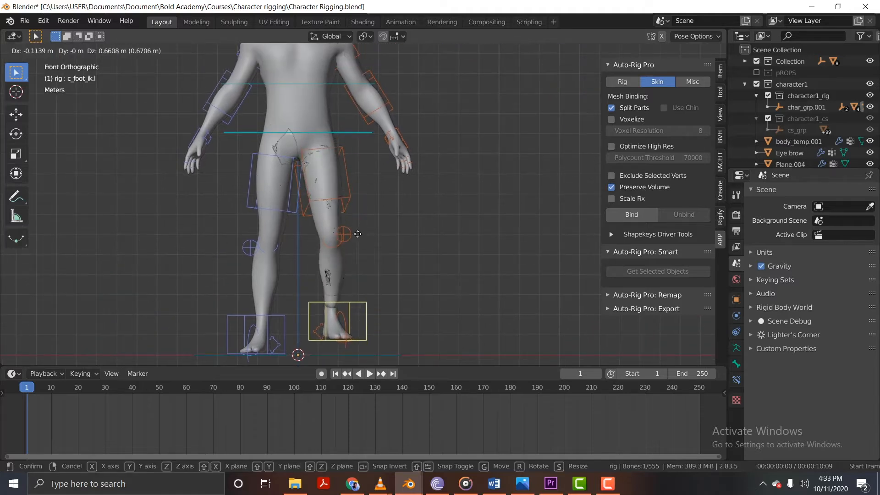
pyautogui.rightClick(298, 159)
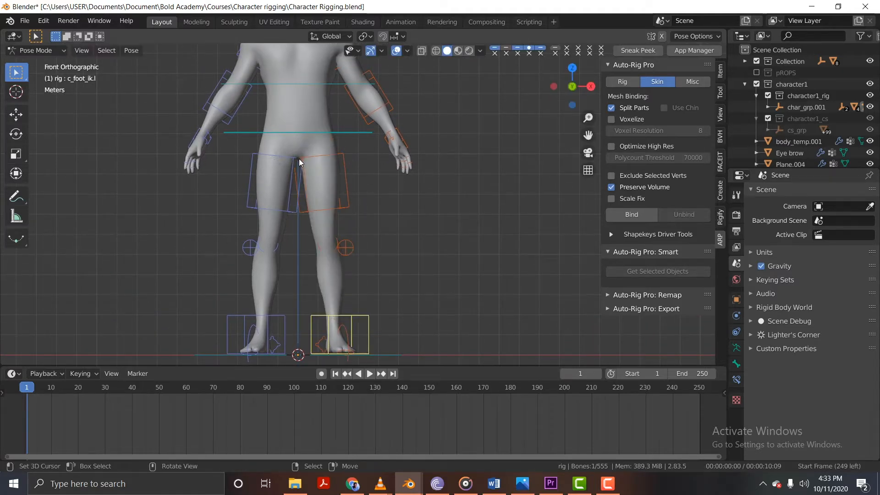
# Switch to Object Mode and delete the trousers mesh Plane.004.
pyautogui.hotkey('ctrl', 'Tab')
pyautogui.click(277, 202)
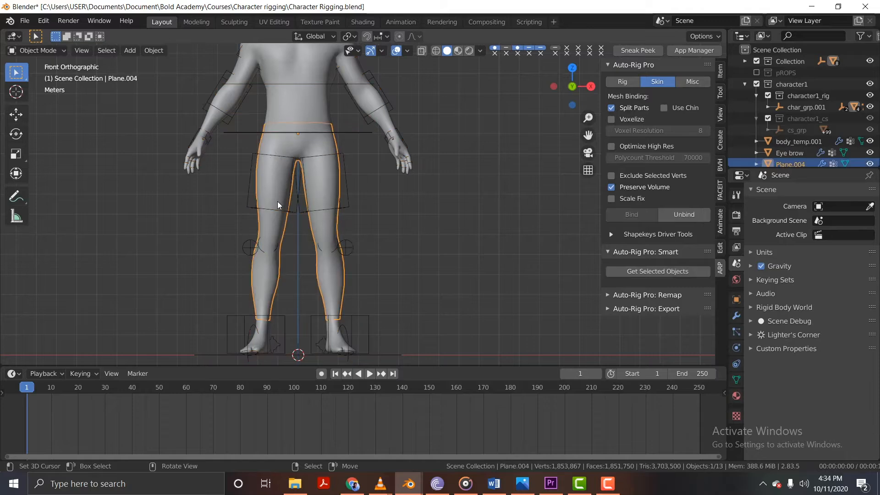
pyautogui.press('x')
pyautogui.click(277, 202)
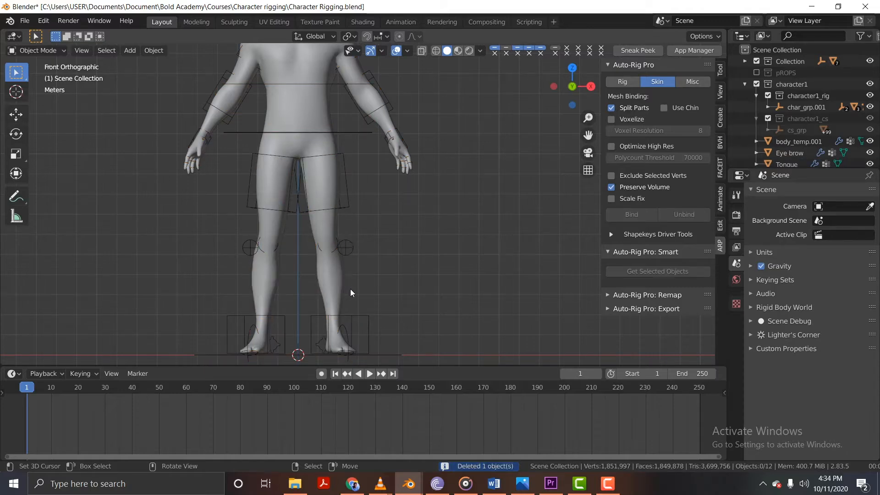
# Return the rig to Pose Mode and try moving c_foot_ik.l up and sideways to test the bare leg, without keeping the pose.
pyautogui.click(351, 313)
pyautogui.hotkey('ctrl', 'Tab')
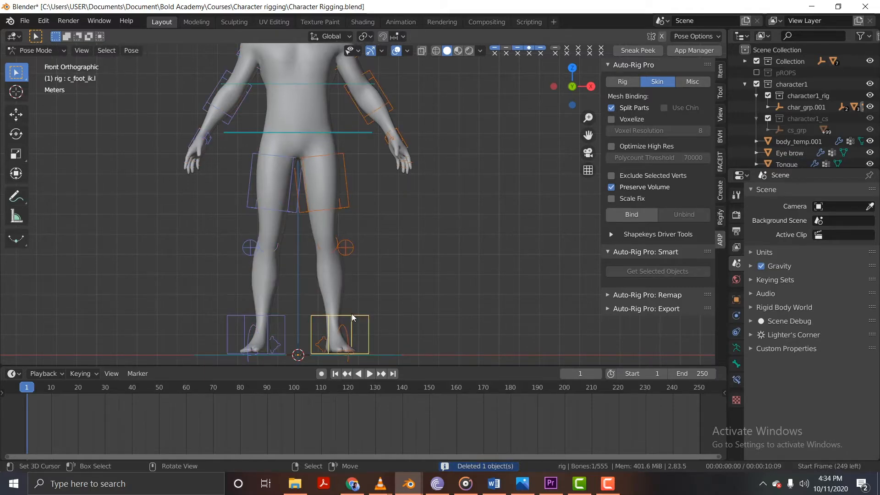
pyautogui.press('g')
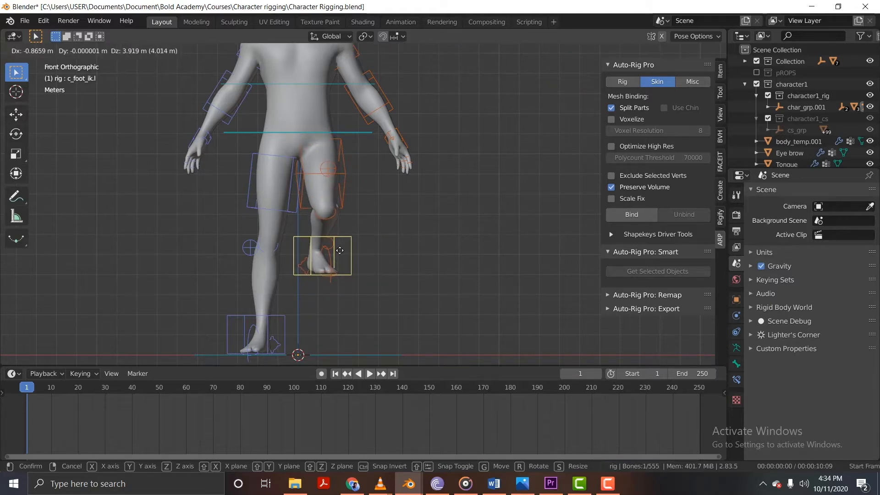
pyautogui.click(340, 250)
pyautogui.moveTo(386, 246); pyautogui.dragTo(307, 261, button='middle')
pyautogui.press('KP_1')
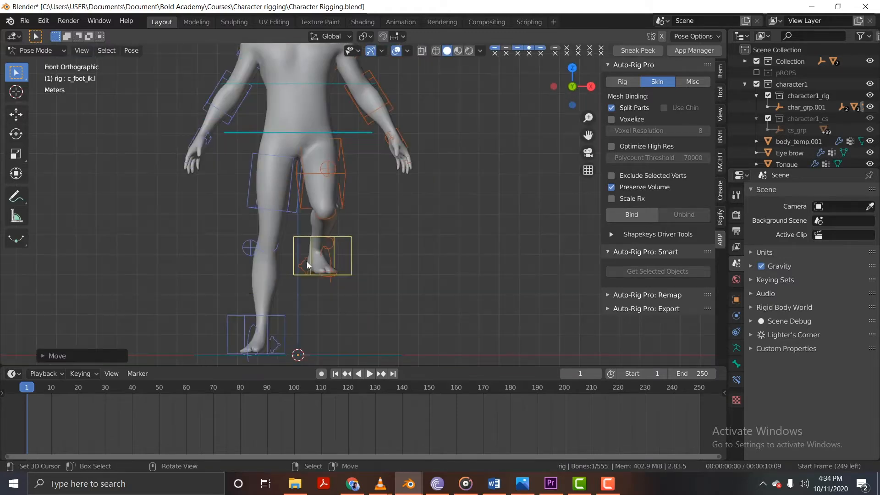
pyautogui.press('g')
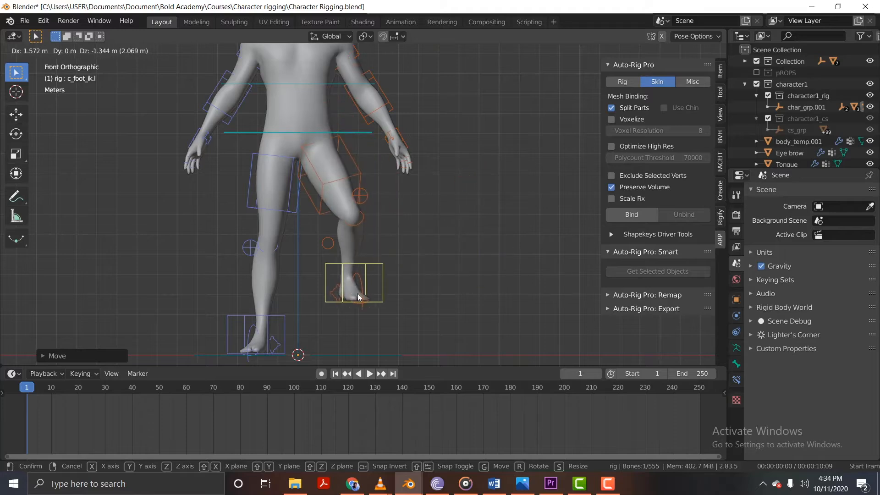
pyautogui.rightClick(356, 263)
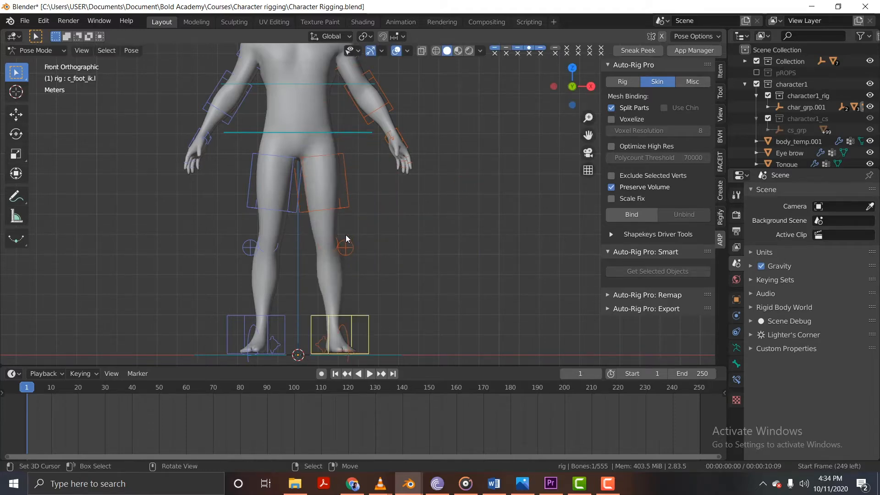
# Try moving the c_root.x hip control from an angled view to test the pelvis, and cancel the move.
pyautogui.keyDown('shift'); pyautogui.moveTo(320, 146); pyautogui.dragTo(338, 214, button='middle'); pyautogui.keyUp('shift')
pyautogui.rightClick(326, 192)
pyautogui.rightClick(327, 192)
pyautogui.press('g')
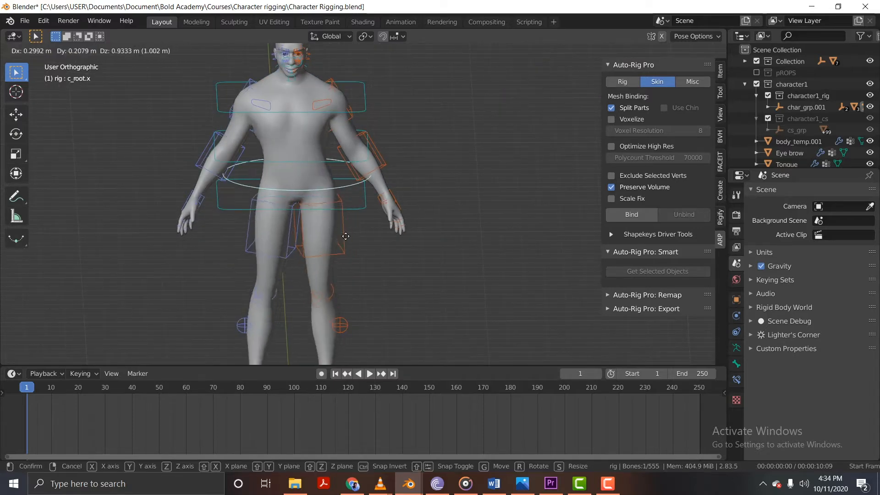
pyautogui.rightClick(350, 213)
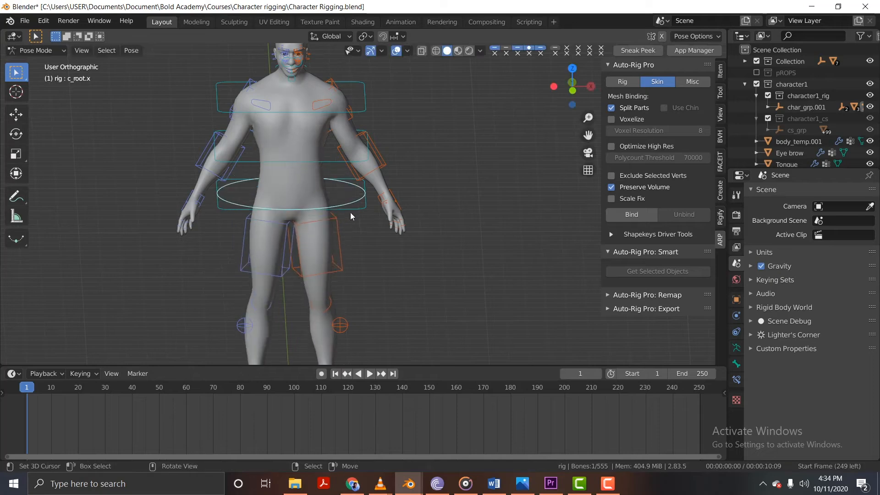
# Try moving the c_root_master.x control to test the whole upper body, cancel the move, and restore the front view.
pyautogui.press('g')
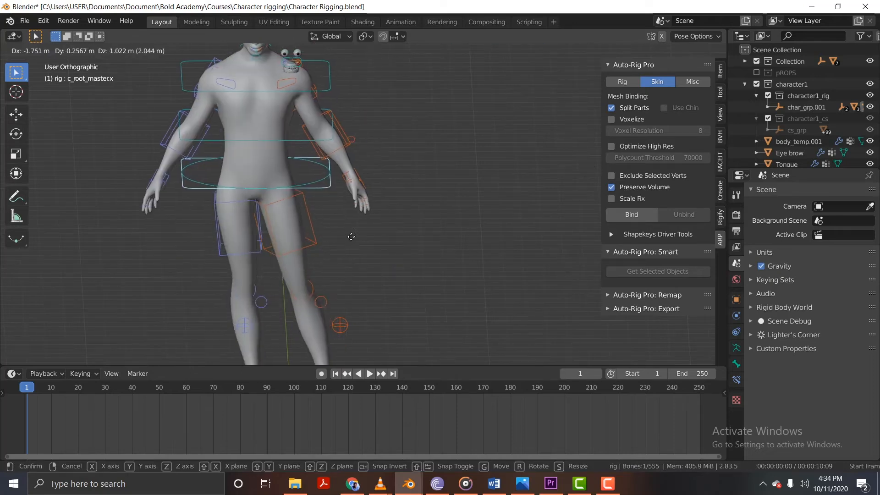
pyautogui.rightClick(341, 215)
pyautogui.press('KP_1')
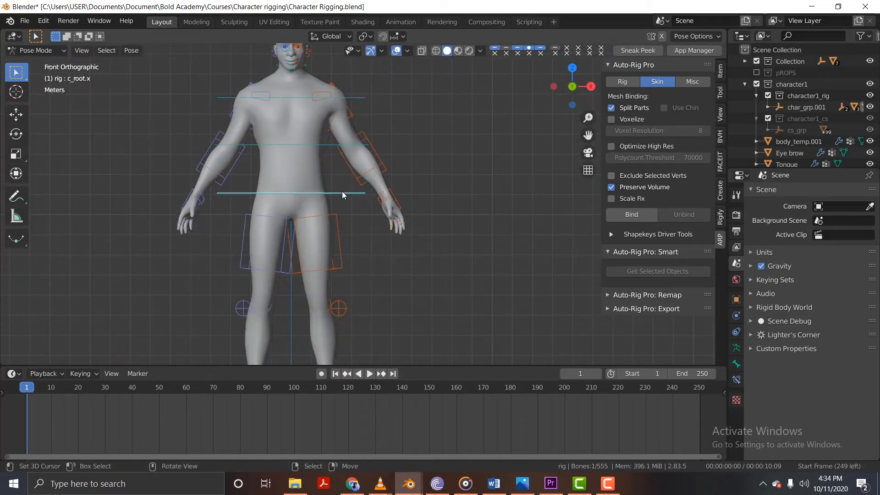
# Compare moving c_root.x with moving c_root_master.x from an angled view, cancelling both moves and restoring the front view.
pyautogui.moveTo(342, 191); pyautogui.dragTo(353, 205, button='middle')
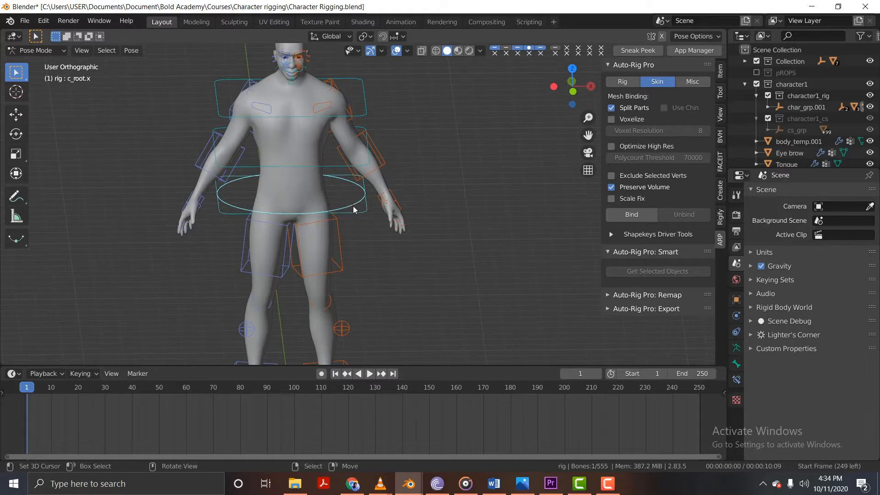
pyautogui.press('g')
pyautogui.rightClick(346, 218)
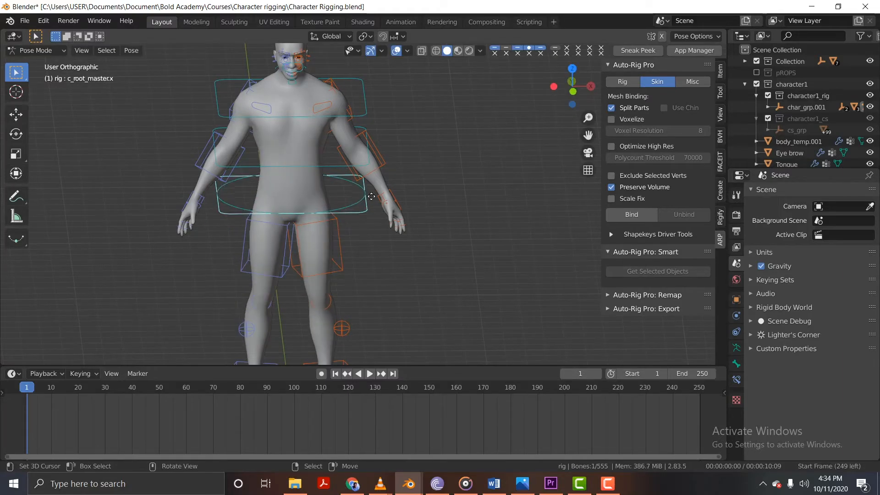
pyautogui.press('g')
pyautogui.rightClick(390, 196)
pyautogui.press('KP_1')
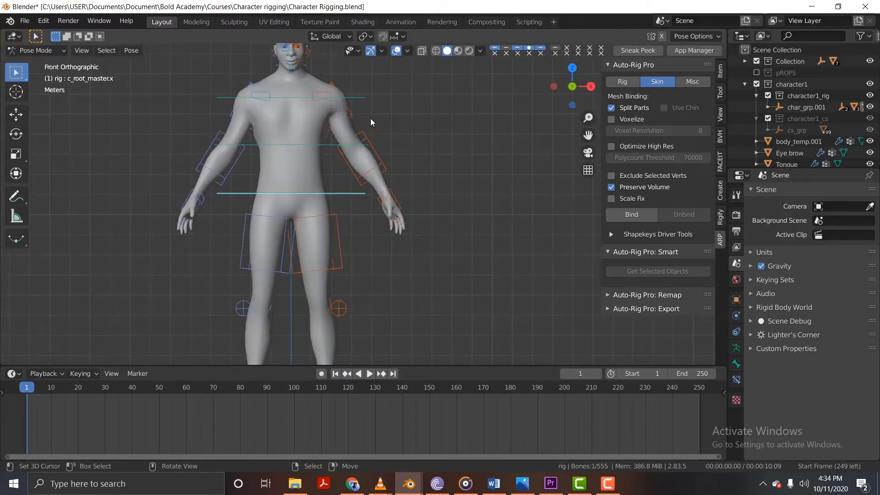
# Try rotating the c_shoulder.l control and the c_forearm_fk.l control, cancelling each rotation.
pyautogui.scroll(3, 370, 124)
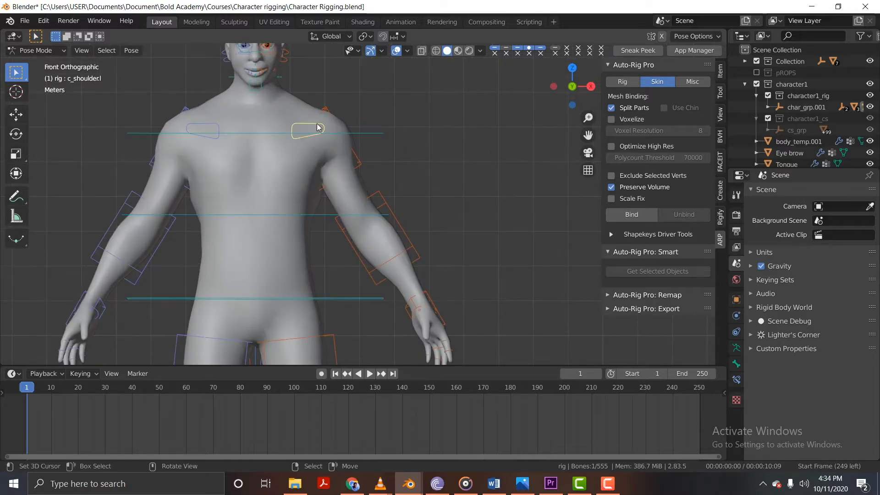
pyautogui.press('r')
pyautogui.rightClick(337, 153)
pyautogui.press('r')
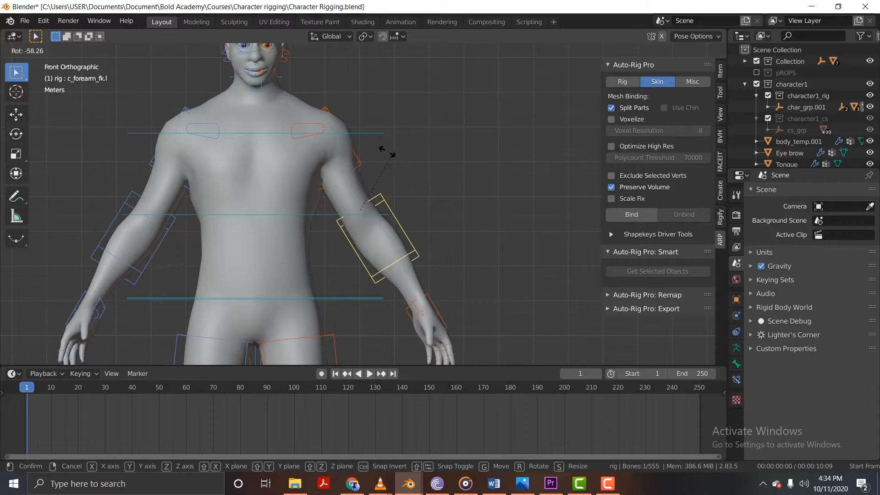
pyautogui.rightClick(387, 152)
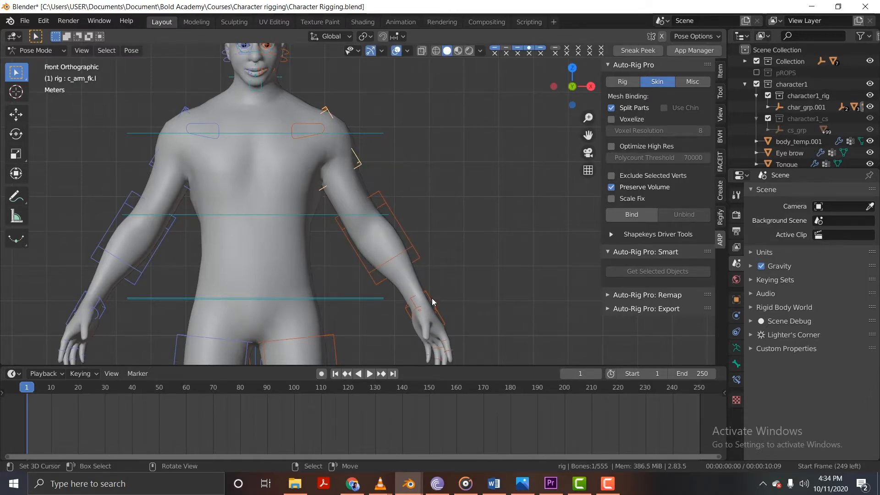
# Examine the remaining arm and hand controls and the facial controls around the eyebrows, eyes and mouth.
pyautogui.scroll(-3, 282, 115)
pyautogui.scroll(10, 265, 104)
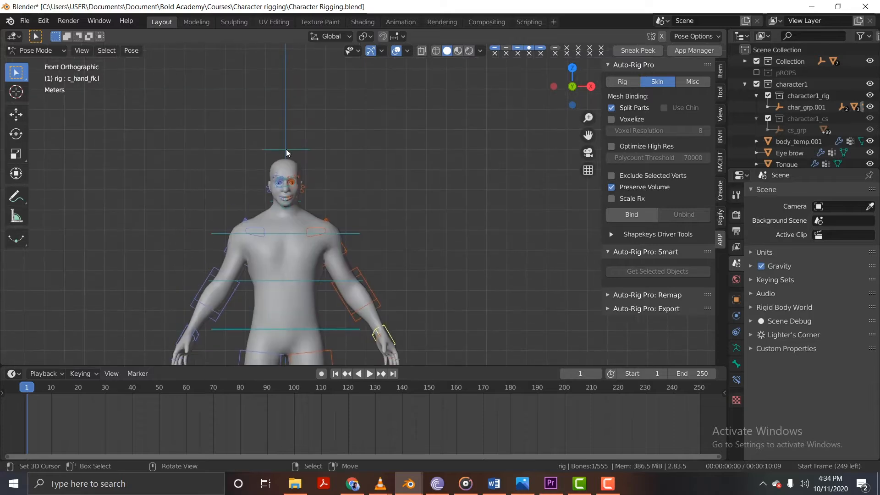
pyautogui.keyDown('shift'); pyautogui.moveTo(310, 234); pyautogui.dragTo(320, 179, button='middle'); pyautogui.keyUp('shift')
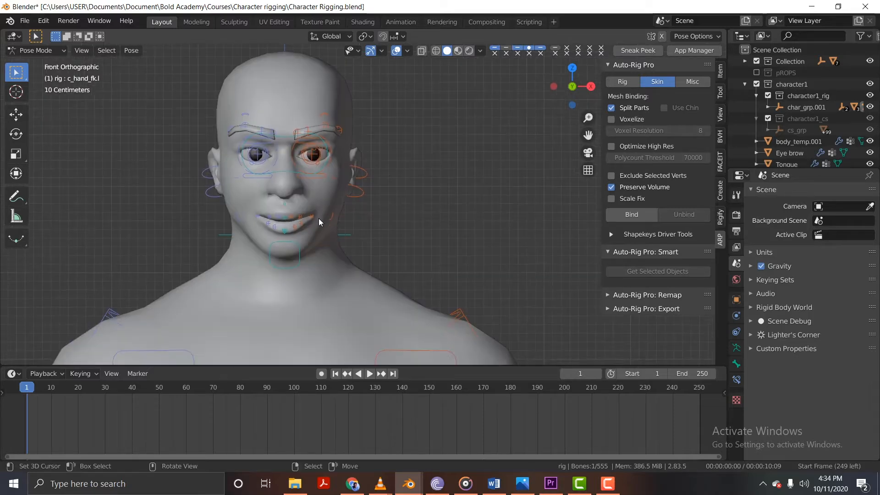
pyautogui.scroll(-4, 319, 218)
pyautogui.keyDown('shift'); pyautogui.moveTo(346, 293); pyautogui.dragTo(294, 90, button='middle'); pyautogui.keyUp('shift')
pyautogui.scroll(-4, 295, 128)
pyautogui.keyDown('shift'); pyautogui.moveTo(316, 211); pyautogui.dragTo(315, 171, button='middle'); pyautogui.keyUp('shift')
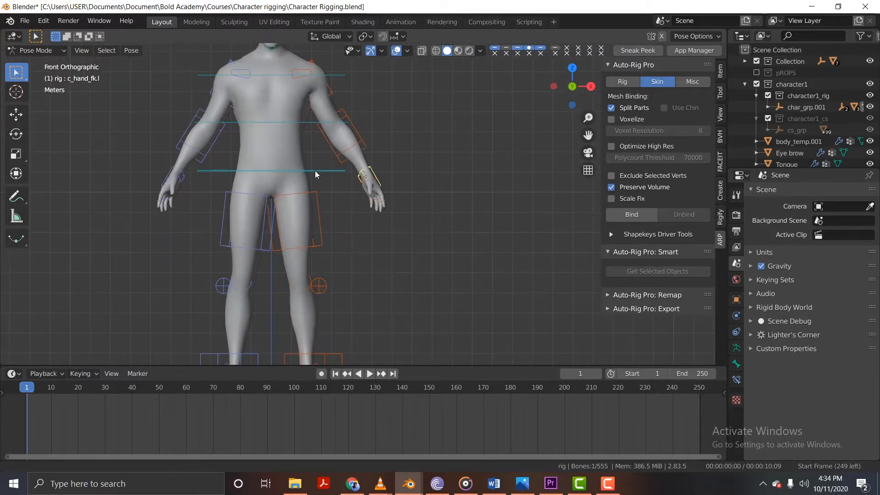
# Try moving c_foot_ik.l outward and up, cancel the move, and examine the foot controls from the side.
pyautogui.keyDown('shift'); pyautogui.moveTo(313, 341); pyautogui.dragTo(295, 202, button='middle'); pyautogui.keyUp('shift')
pyautogui.press('g')
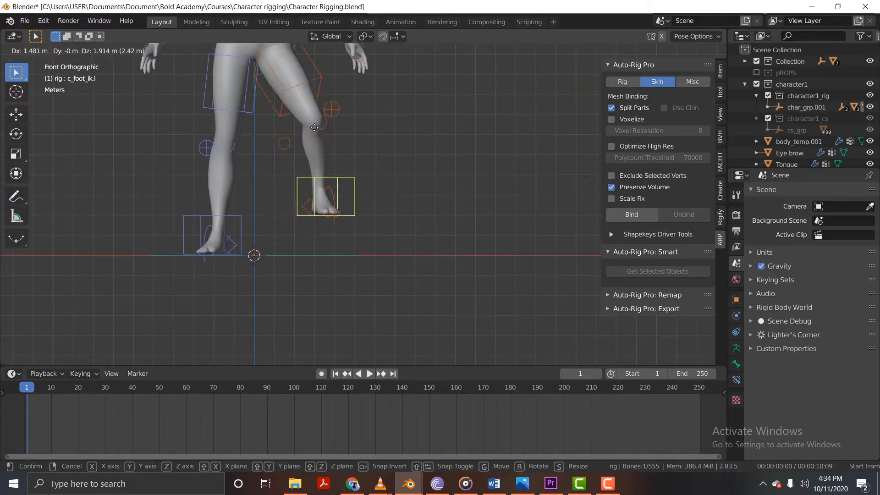
pyautogui.press('Escape')
pyautogui.keyDown('shift'); pyautogui.moveTo(285, 107); pyautogui.dragTo(316, 244, button='middle'); pyautogui.keyUp('shift')
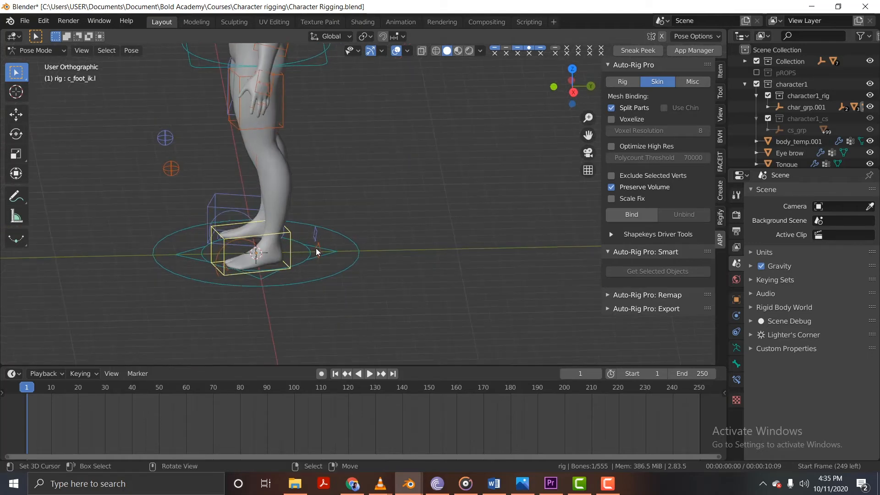
# Try rotating and moving the c_foot_roll_cursor.l control behind the left foot, cancelling each transform.
pyautogui.click(318, 249)
pyautogui.press('r')
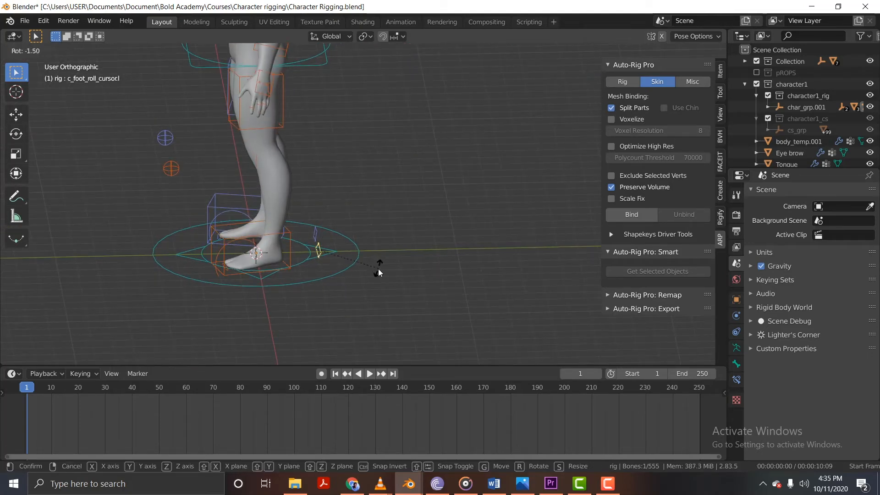
pyautogui.rightClick(378, 268)
pyautogui.press('g')
pyautogui.rightClick(364, 251)
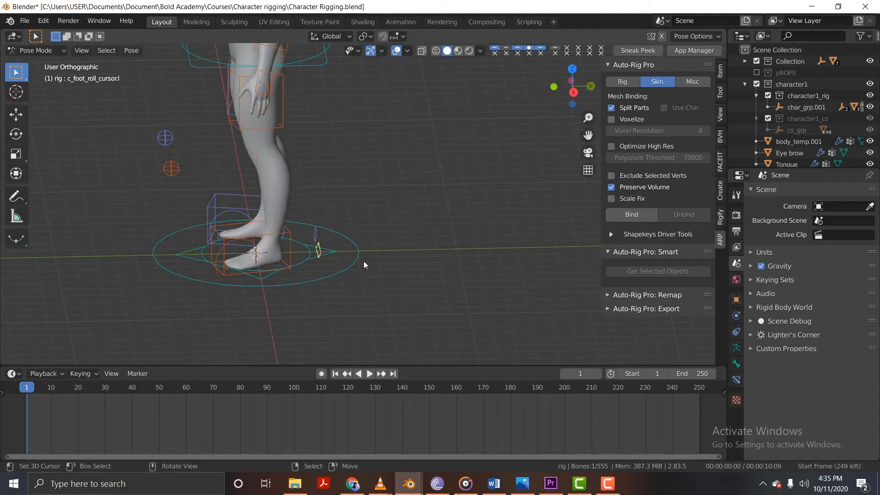
pyautogui.press('g')
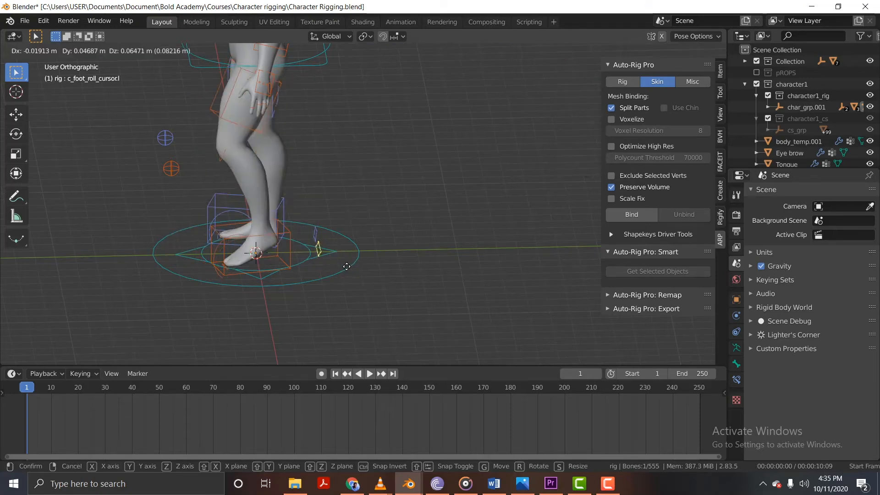
pyautogui.click(311, 252)
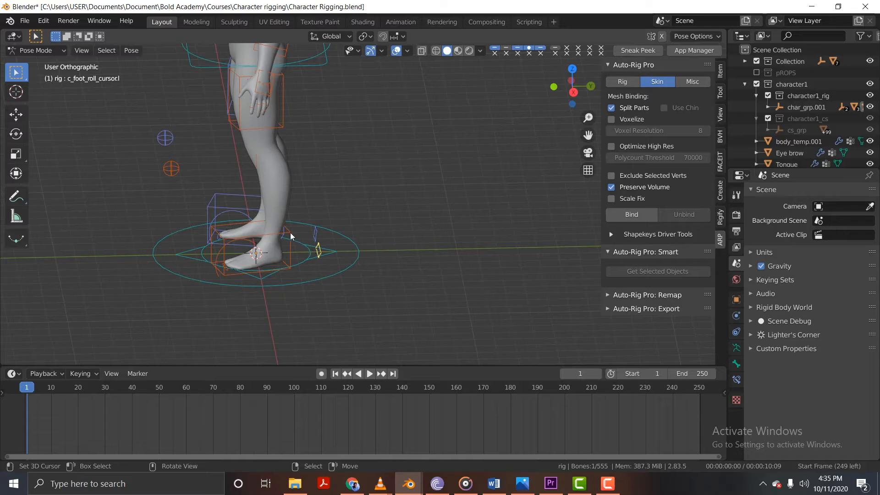
# Try rotating and moving the c_foot_ik.l control, cancelling each transform.
pyautogui.press('r')
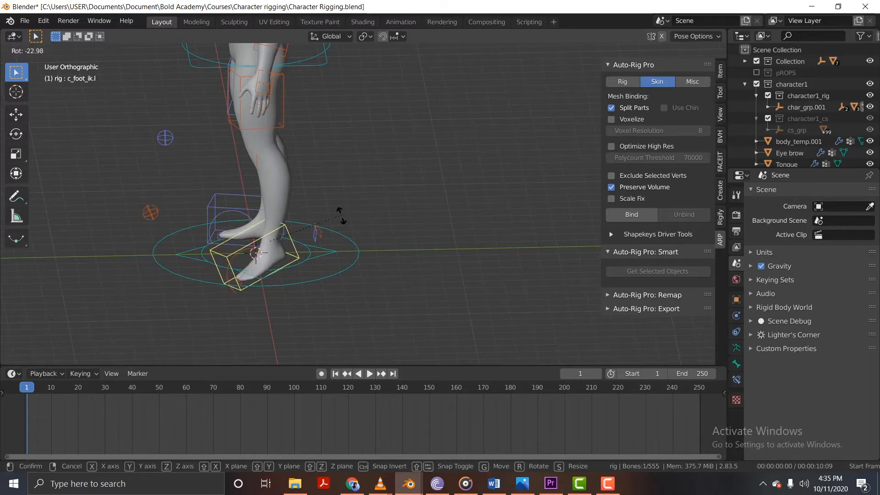
pyautogui.rightClick(341, 239)
pyautogui.press('r')
pyautogui.rightClick(338, 270)
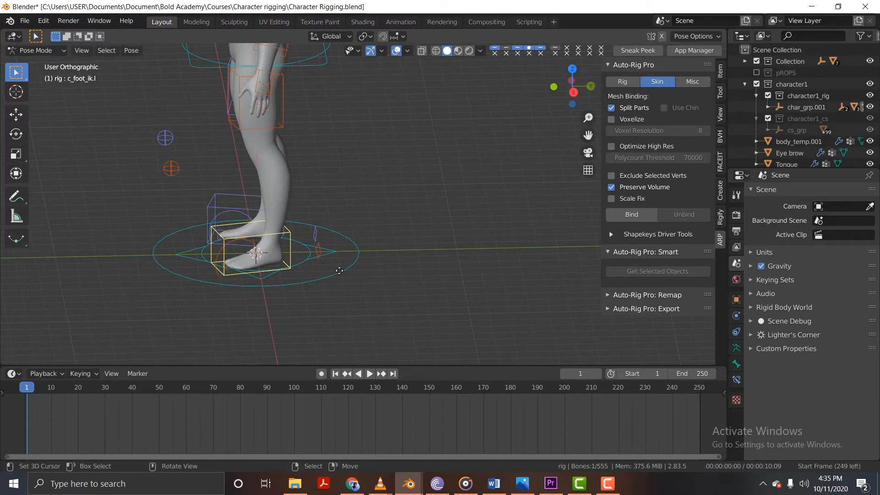
pyautogui.press('g')
pyautogui.rightClick(312, 269)
# Try moving the c_leg_pole.l knee control from the front view and cancel the move.
pyautogui.moveTo(239, 264); pyautogui.dragTo(323, 245, button='middle')
pyautogui.press('KP_1')
pyautogui.keyDown('shift'); pyautogui.moveTo(282, 160); pyautogui.dragTo(299, 260, button='middle'); pyautogui.keyUp('shift')
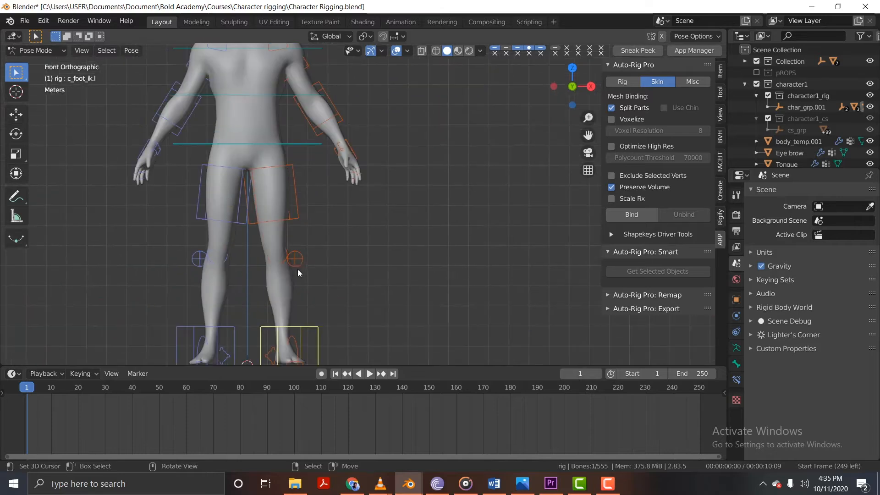
pyautogui.rightClick(299, 270)
pyautogui.press('g')
pyautogui.rightClick(315, 262)
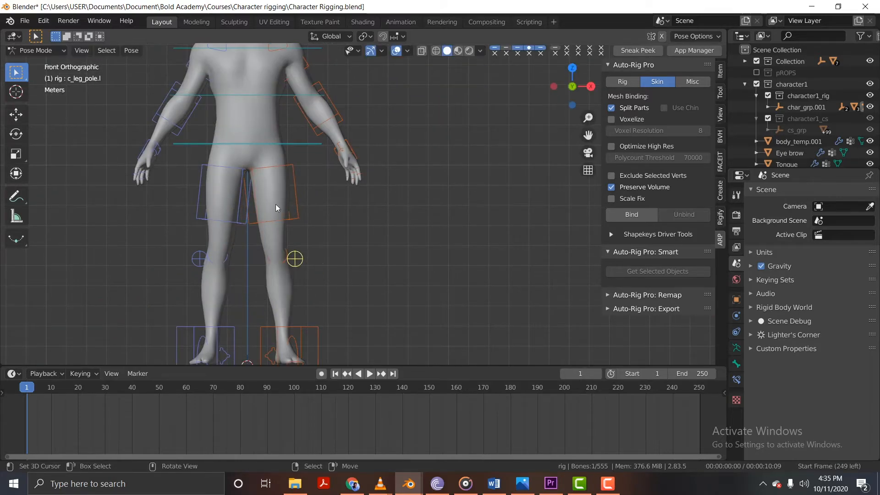
# Select the c_eye_target.l control and examine the left eyeball up close from an angled view.
pyautogui.keyDown('shift'); pyautogui.moveTo(255, 54); pyautogui.dragTo(262, 186, button='middle'); pyautogui.keyUp('shift')
pyautogui.scroll(4, 261, 184)
pyautogui.keyDown('shift'); pyautogui.moveTo(256, 63); pyautogui.dragTo(287, 146, button='middle'); pyautogui.keyUp('shift')
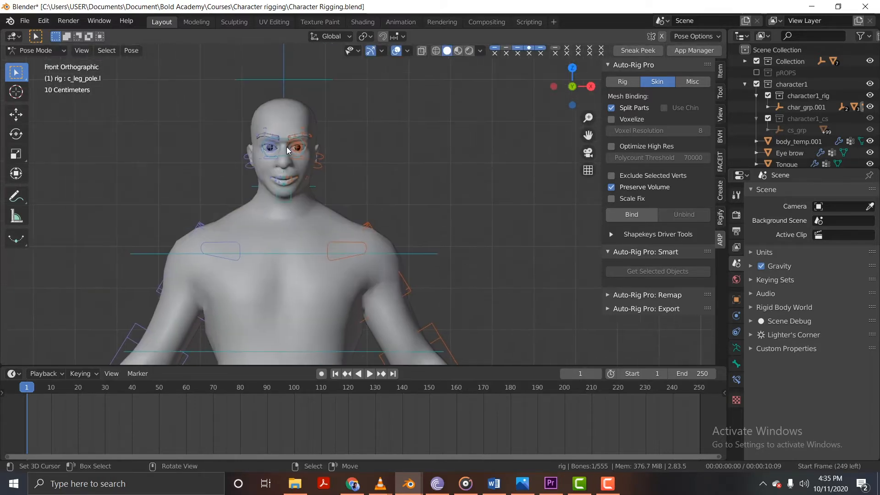
pyautogui.scroll(4, 288, 147)
pyautogui.scroll(4, 291, 148)
pyautogui.moveTo(353, 169); pyautogui.dragTo(470, 145, button='middle')
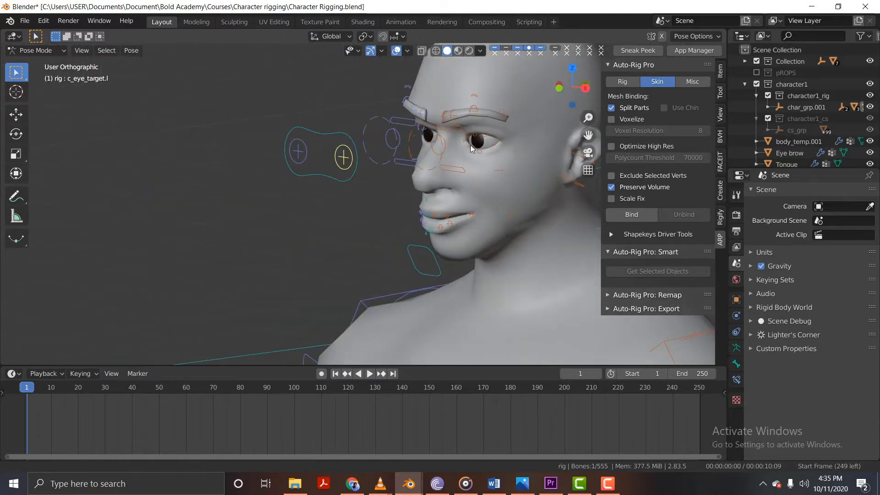
pyautogui.scroll(5, 369, 127)
pyautogui.scroll(3, 335, 124)
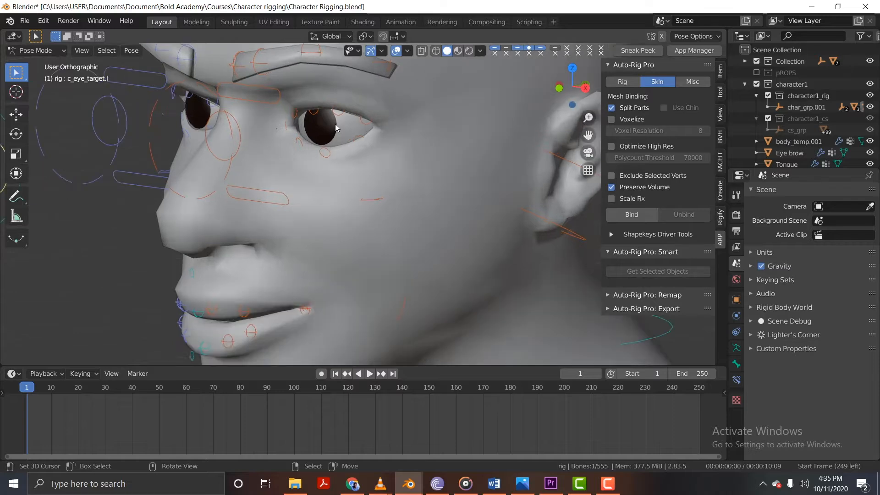
pyautogui.scroll(-8, 332, 128)
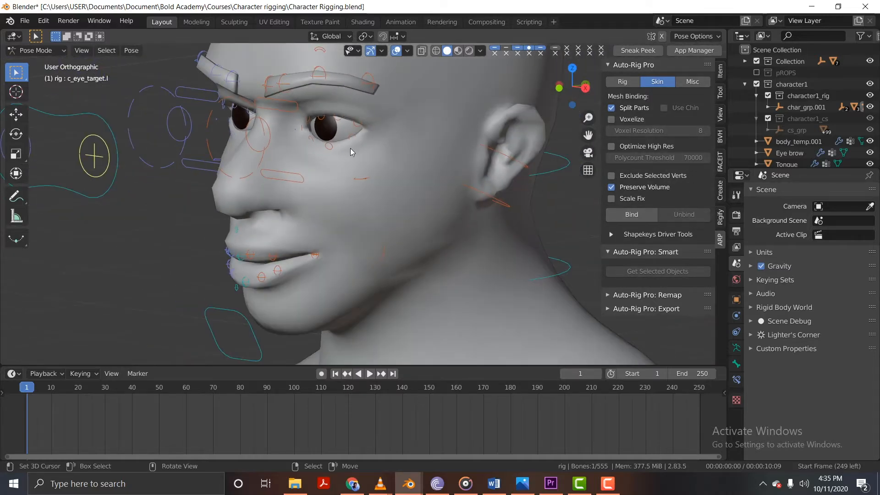
pyautogui.scroll(4, 332, 164)
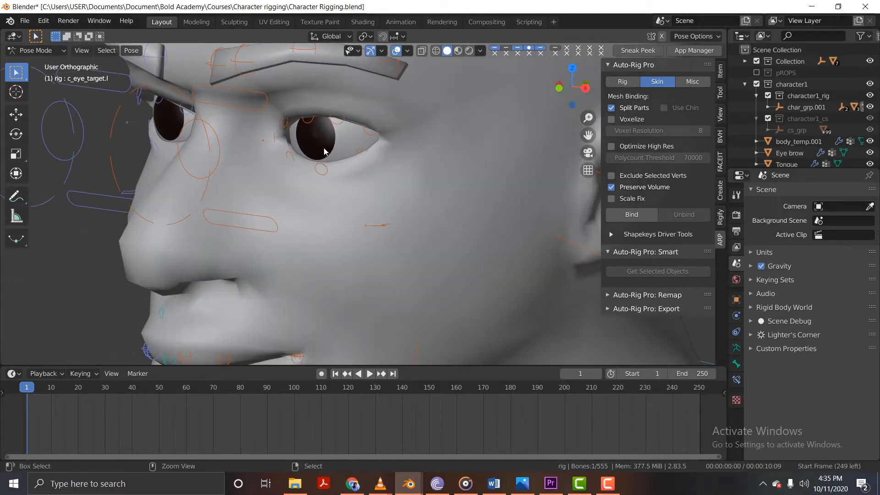
# Parent the left eyeball mesh to the c_eye.l control of the rig with the Bone option.
pyautogui.hotkey('ctrl', 'Tab')
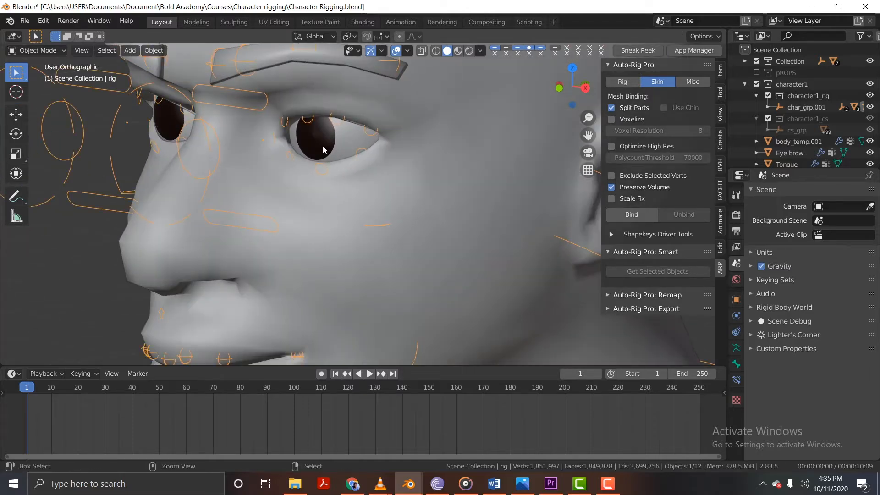
pyautogui.click(37, 53)
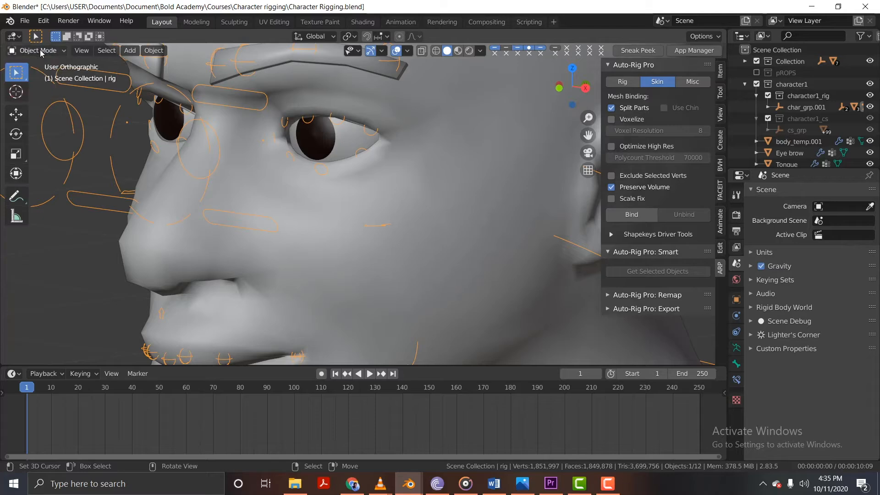
pyautogui.click(315, 149)
pyautogui.moveTo(329, 178); pyautogui.dragTo(211, 164, button='middle')
pyautogui.keyDown('shift'); pyautogui.click(176, 127); pyautogui.keyUp('shift')
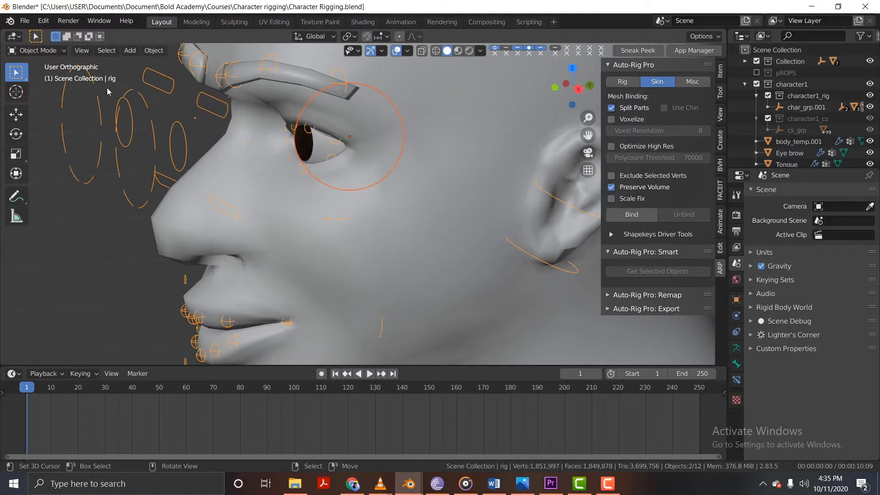
pyautogui.click(62, 52)
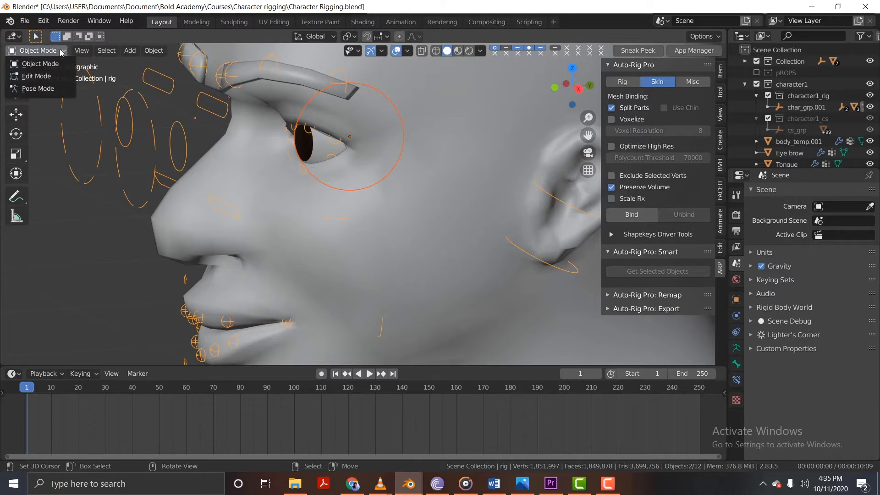
pyautogui.click(52, 89)
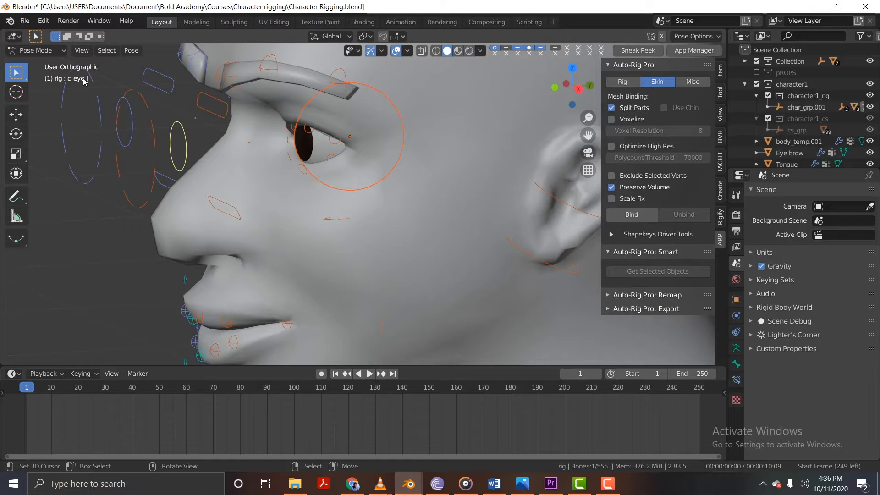
pyautogui.moveTo(204, 150); pyautogui.dragTo(202, 148, button='middle')
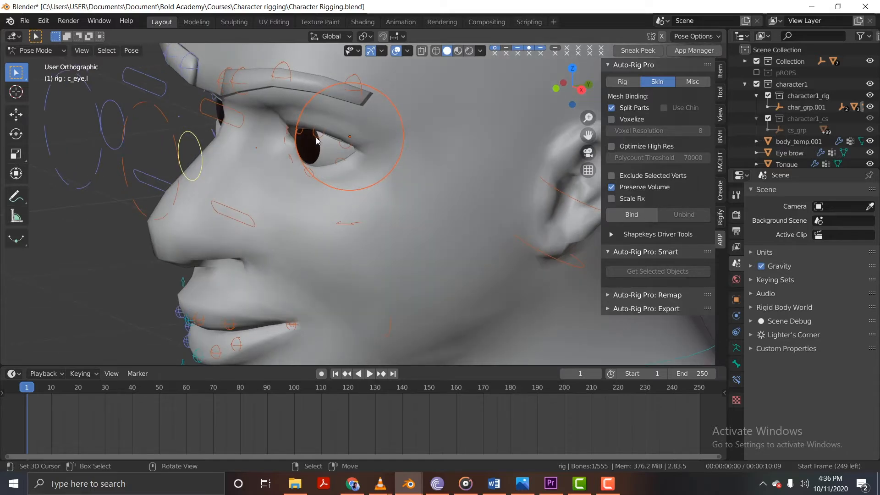
pyautogui.moveTo(219, 158); pyautogui.dragTo(210, 156, button='middle')
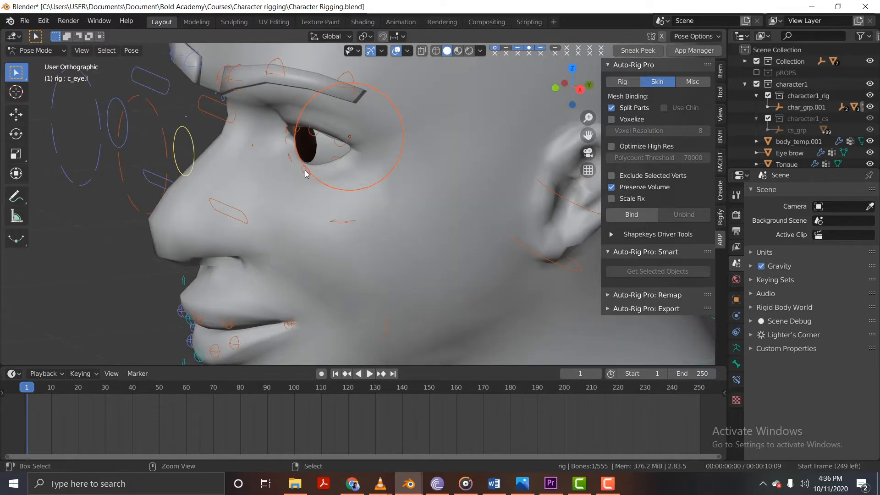
pyautogui.hotkey('ctrl', 'p')
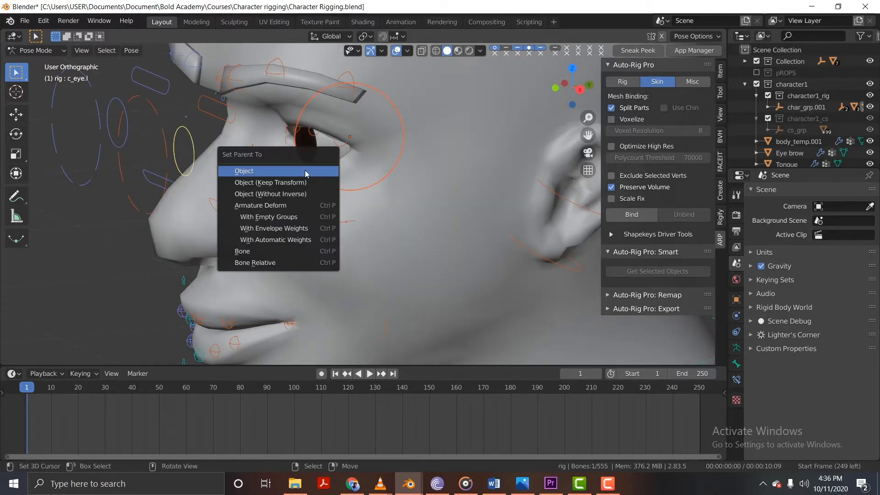
pyautogui.click(267, 254)
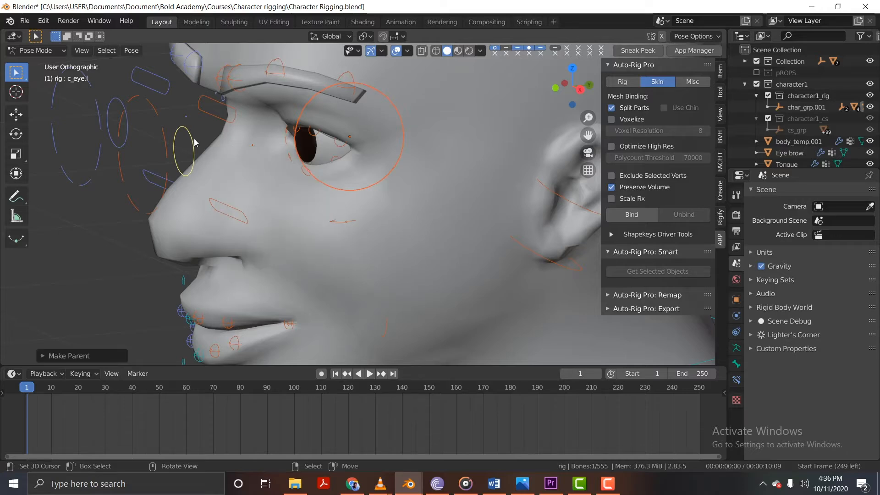
# Parent the right eyeball mesh to the c_eye.r control bone of the rig.
pyautogui.moveTo(185, 137); pyautogui.dragTo(234, 137, button='middle')
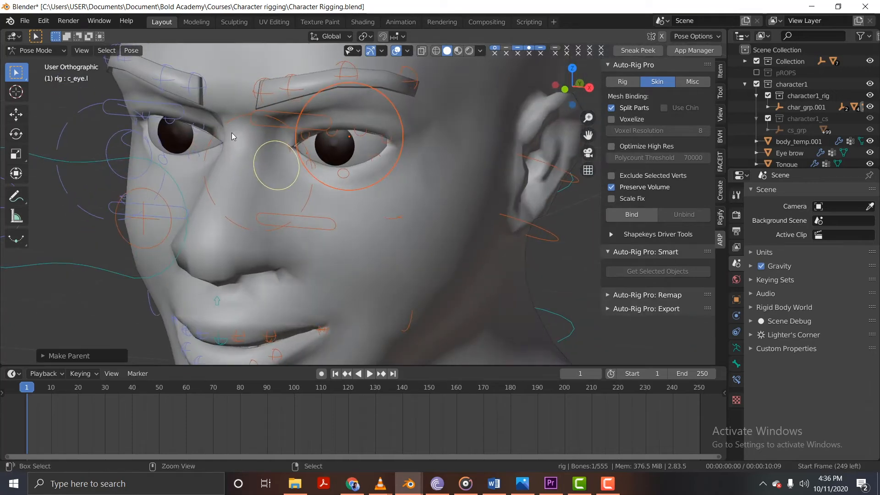
pyautogui.hotkey('ctrl', 'Tab')
pyautogui.click(186, 138)
pyautogui.moveTo(186, 136); pyautogui.dragTo(137, 110, button='middle')
pyautogui.keyDown('shift'); pyautogui.click(102, 108); pyautogui.keyUp('shift')
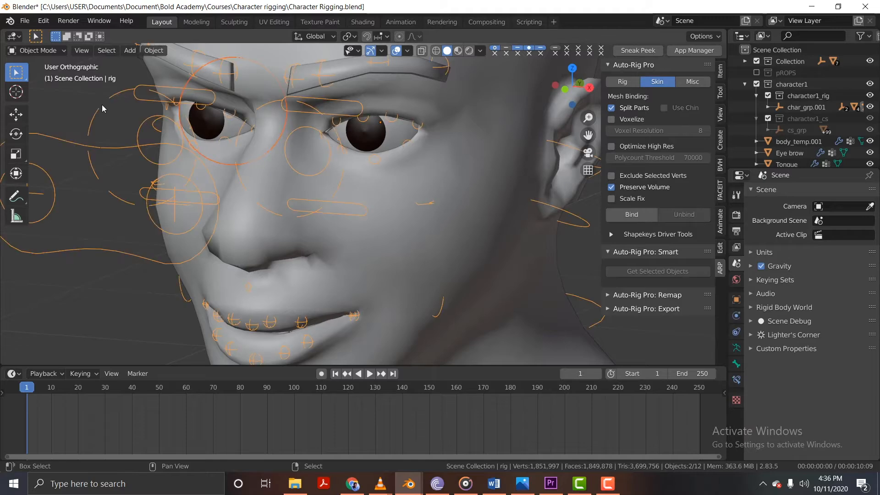
pyautogui.click(48, 50)
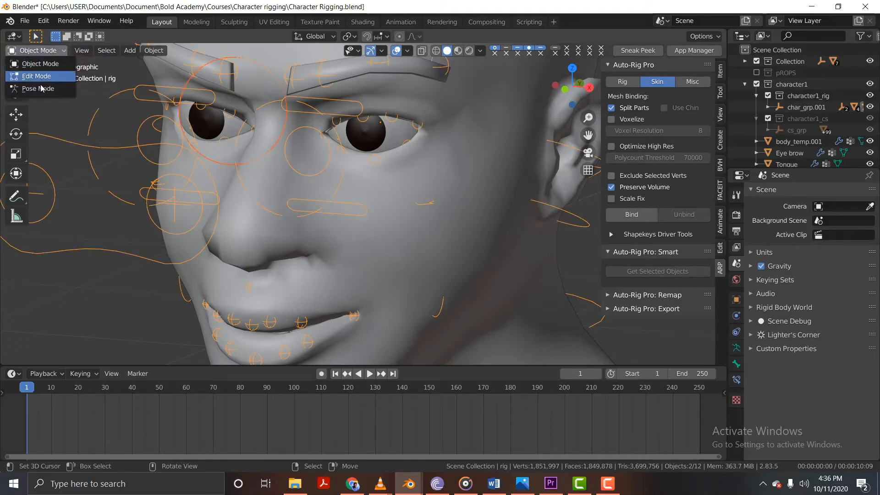
pyautogui.click(42, 88)
pyautogui.moveTo(55, 99); pyautogui.dragTo(164, 113, button='middle')
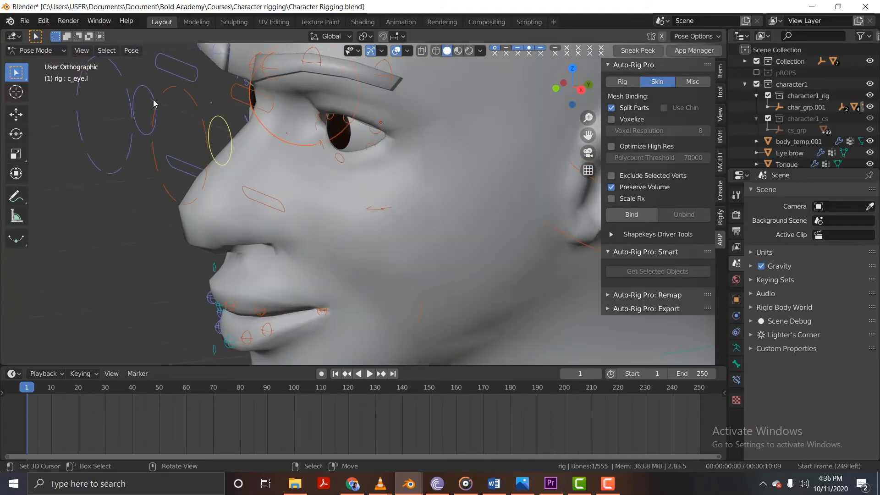
pyautogui.click(153, 101)
pyautogui.hotkey('ctrl', 'p')
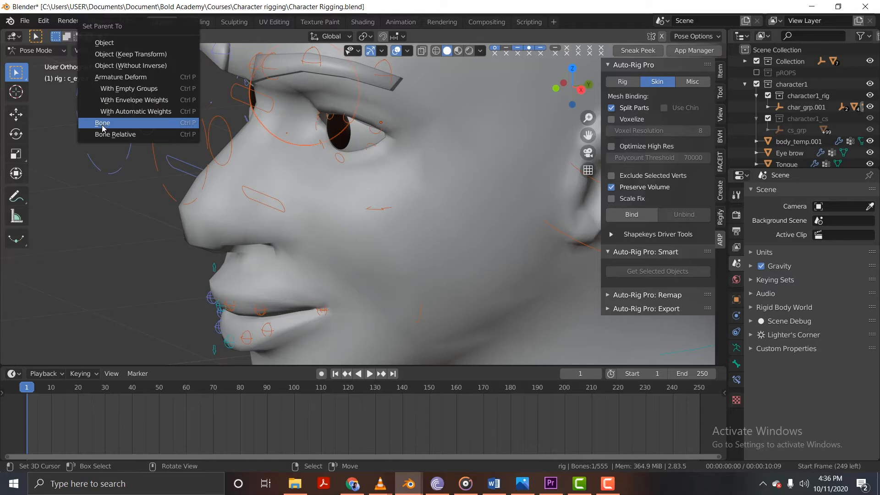
pyautogui.click(114, 136)
# Try moving the c_eye_target.x control down from the front view and bring it back in front of the eyes.
pyautogui.scroll(-5, 153, 154)
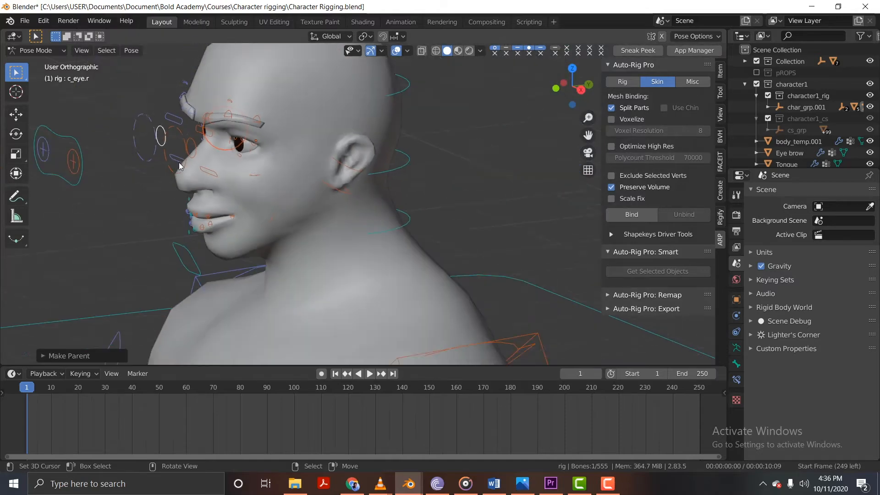
pyautogui.moveTo(179, 167)
pyautogui.mouseDown(button='middle')
pyautogui.moveTo(185, 147)
pyautogui.moveTo(261, 159)
pyautogui.moveTo(221, 187)
pyautogui.moveTo(179, 174)
pyautogui.mouseUp(button='middle')
pyautogui.click(180, 190)
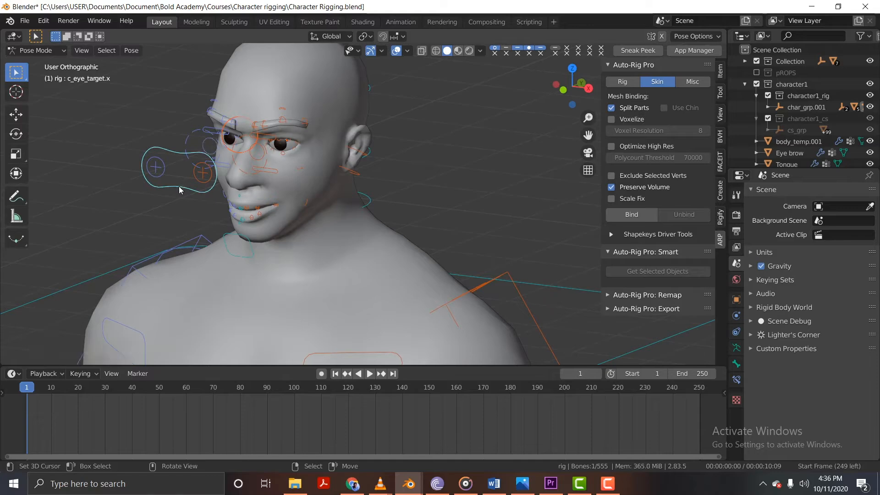
pyautogui.press('KP_1')
pyautogui.scroll(5, 202, 192)
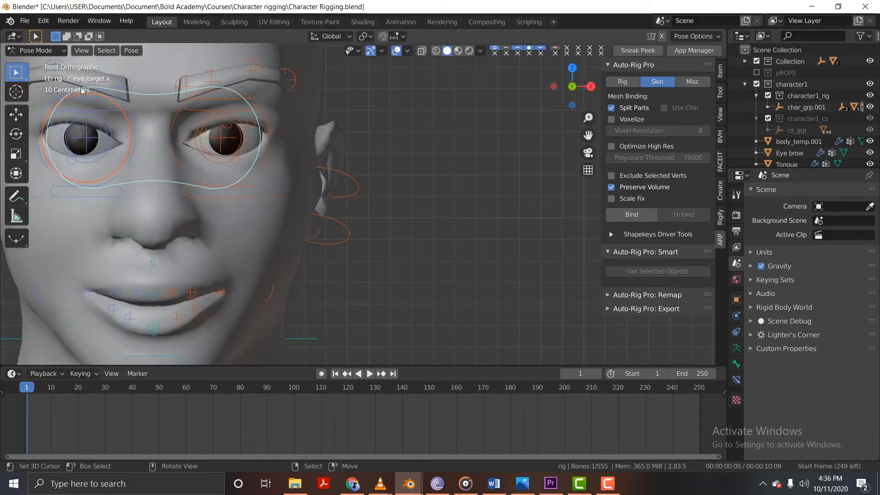
pyautogui.scroll(-6, 334, 196)
pyautogui.press('g')
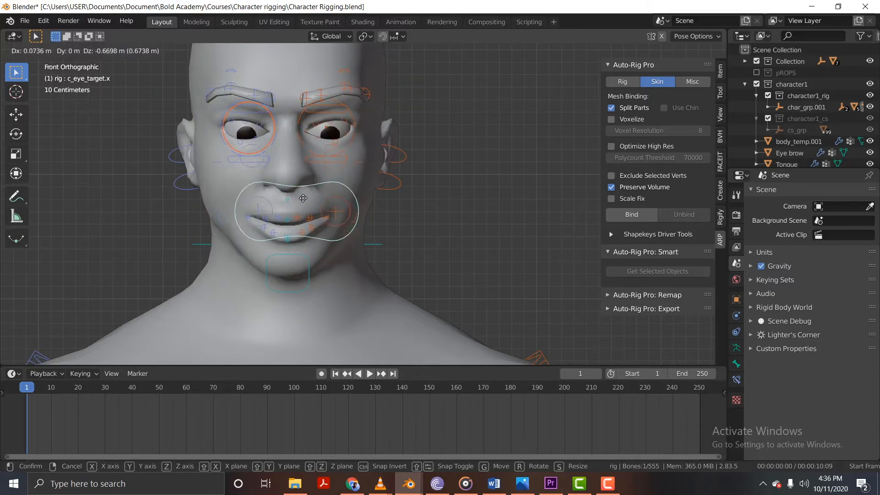
pyautogui.click(303, 127)
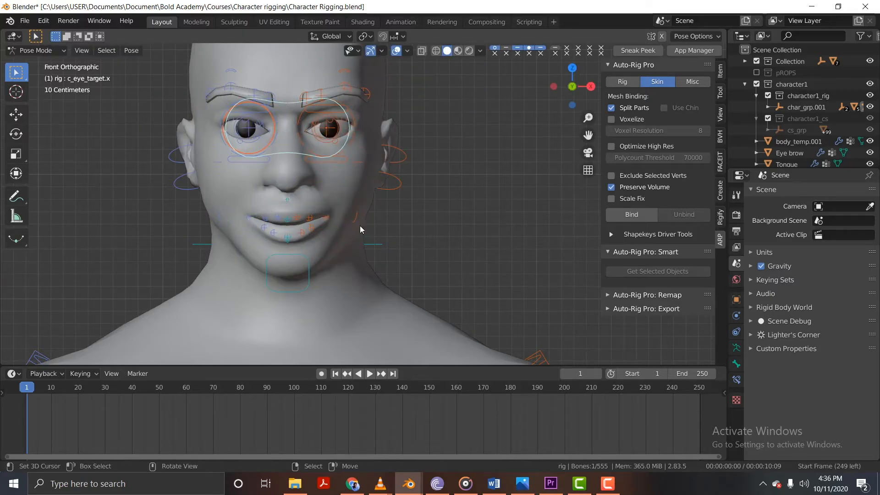
# Try moving c_eye_target.x sideways and up to test both eyes, cancelling each move.
pyautogui.press('g')
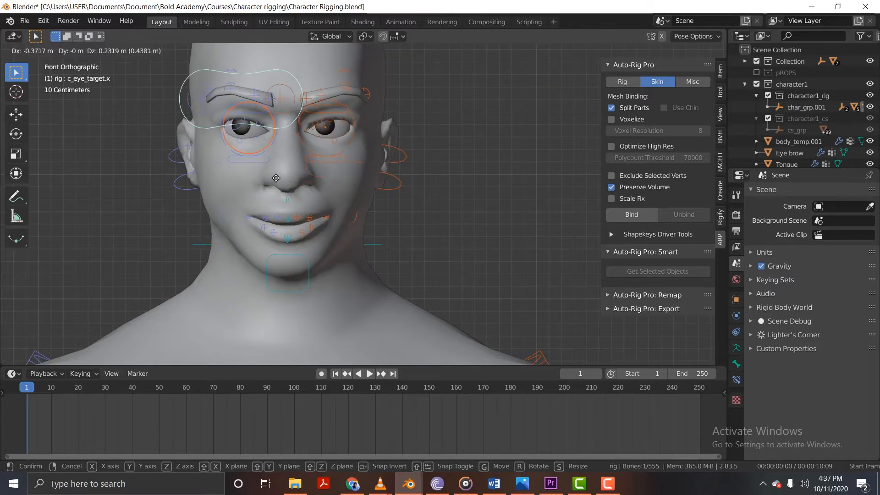
pyautogui.rightClick(230, 136)
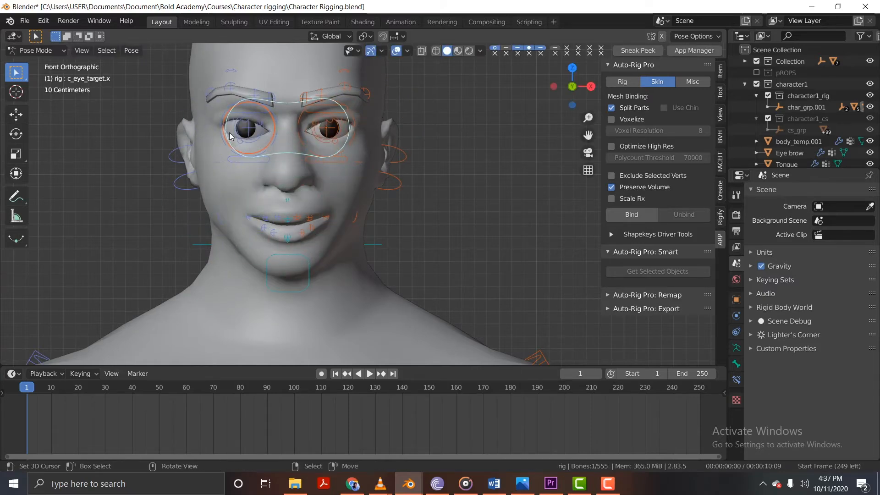
pyautogui.scroll(4, 230, 137)
pyautogui.press('g')
pyautogui.rightClick(302, 143)
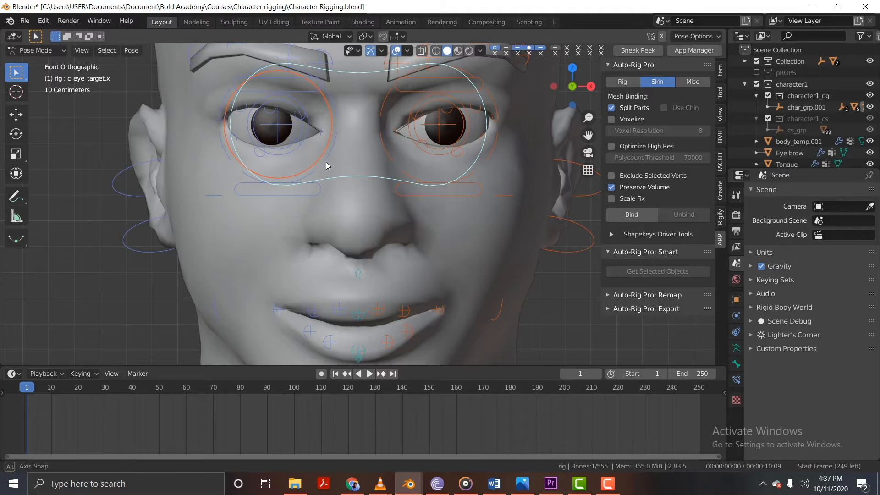
# Try moving the c_eye_target.r control to test the right eye on its own, cancelling the move.
pyautogui.moveTo(326, 161); pyautogui.dragTo(309, 155, button='middle')
pyautogui.click(306, 121)
pyautogui.press('g')
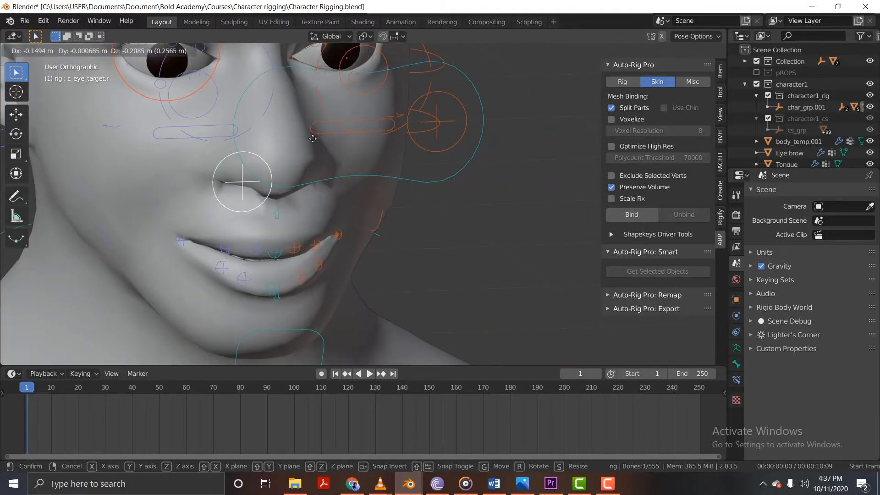
pyautogui.rightClick(450, 116)
# Try moving the c_eye_target.l control from angled and front views to test the left eye, cancelling each move.
pyautogui.click(450, 115)
pyautogui.press('g')
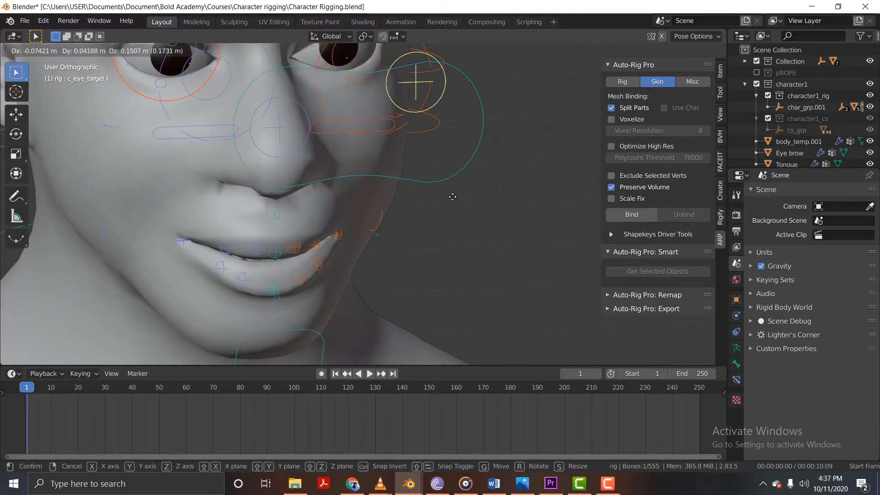
pyautogui.rightClick(433, 145)
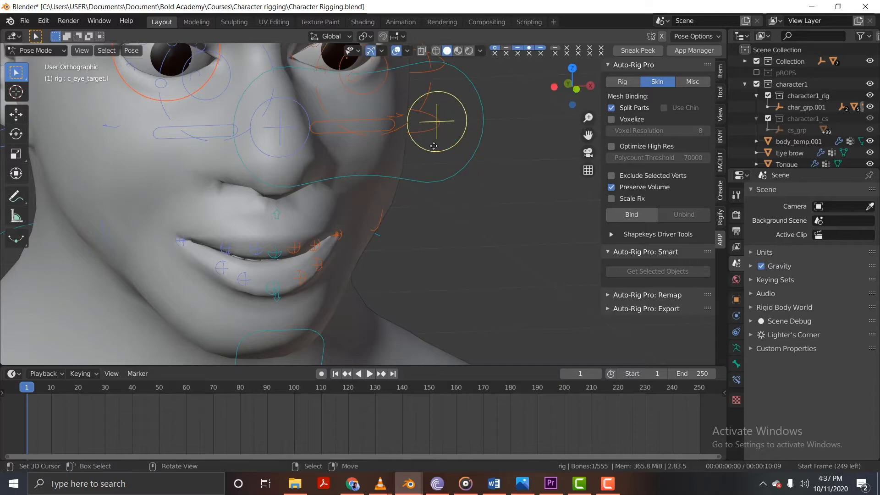
pyautogui.press('g')
pyautogui.rightClick(422, 129)
pyautogui.press('KP_1')
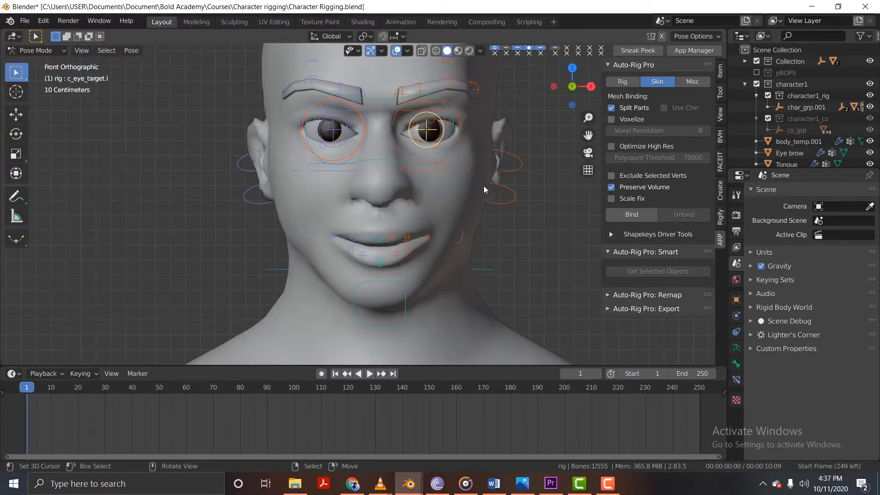
pyautogui.press('g')
pyautogui.rightClick(445, 138)
# Try rotating and moving the shared c_eye_target.x control to test both eyes, cancelling each transform.
pyautogui.click(451, 140)
pyautogui.click(452, 139)
pyautogui.press('r')
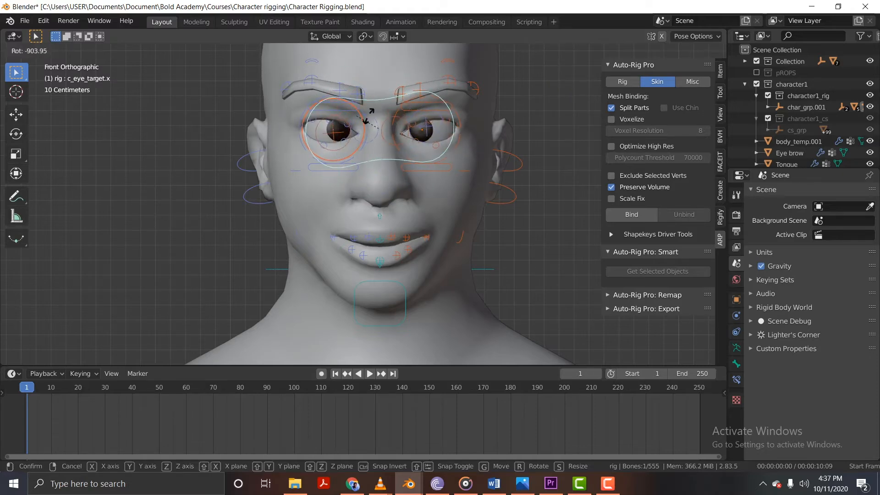
pyautogui.rightClick(376, 316)
pyautogui.press('r')
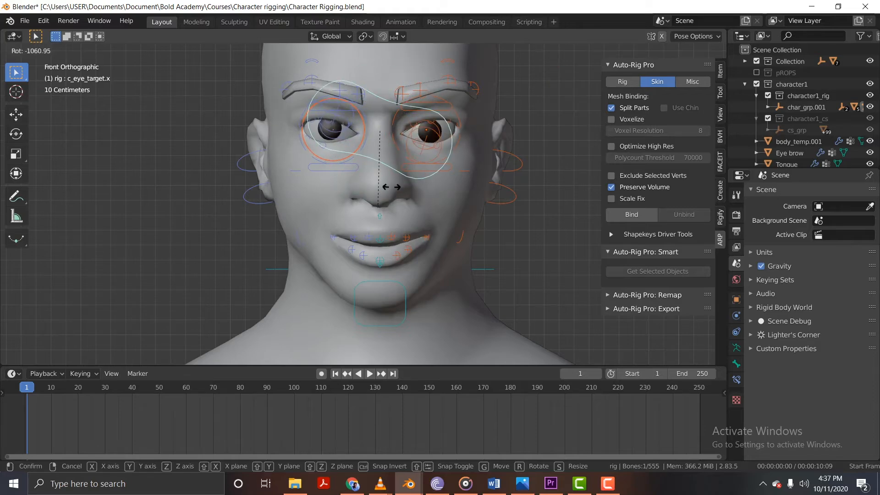
pyautogui.rightClick(397, 156)
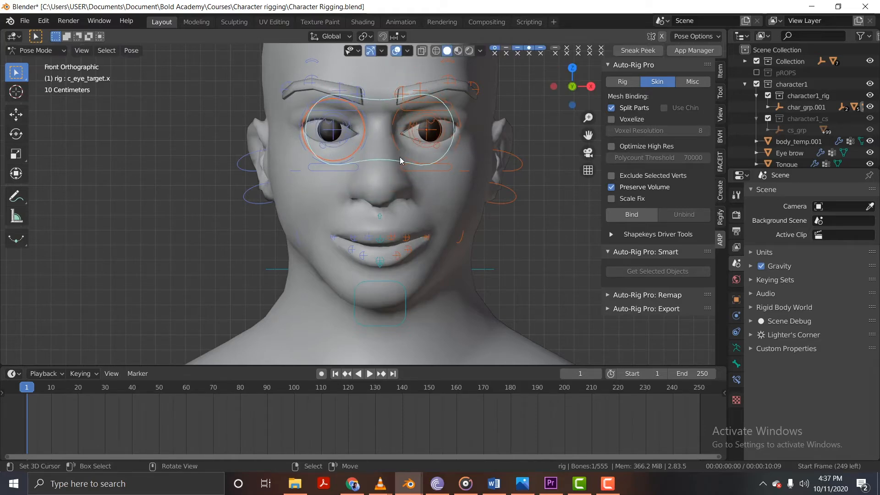
pyautogui.press('g')
pyautogui.rightClick(397, 155)
# Try moving the left eyebrow controls c_eyebrow_01.l and c_eyebrow_full.l, cancelling each move, and clear the selection.
pyautogui.scroll(5, 344, 213)
pyautogui.click(378, 146)
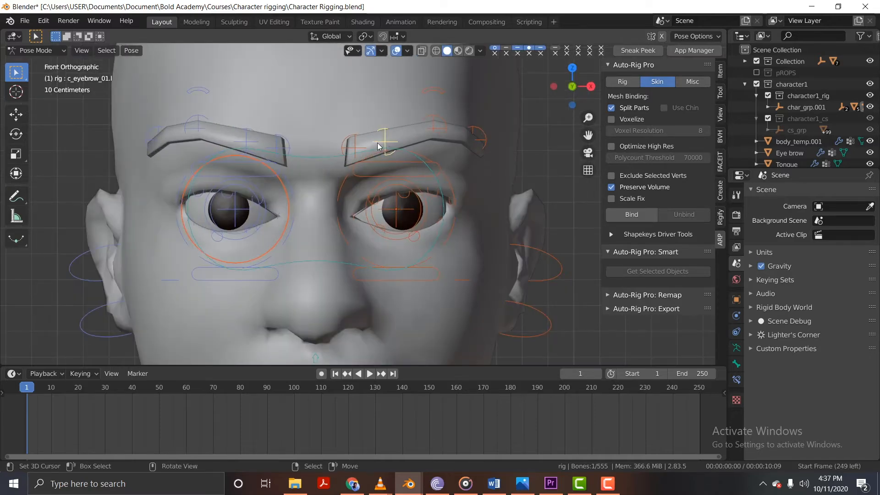
pyautogui.press('g')
pyautogui.rightClick(414, 158)
pyautogui.click(434, 92)
pyautogui.press('g')
pyautogui.rightClick(419, 138)
pyautogui.press('g')
pyautogui.rightClick(383, 149)
pyautogui.click(408, 174)
# Try moving the left eyelid controls c_eyelid_top.l and c_eyelid_bot.l, cancelling both moves.
pyautogui.scroll(3, 376, 147)
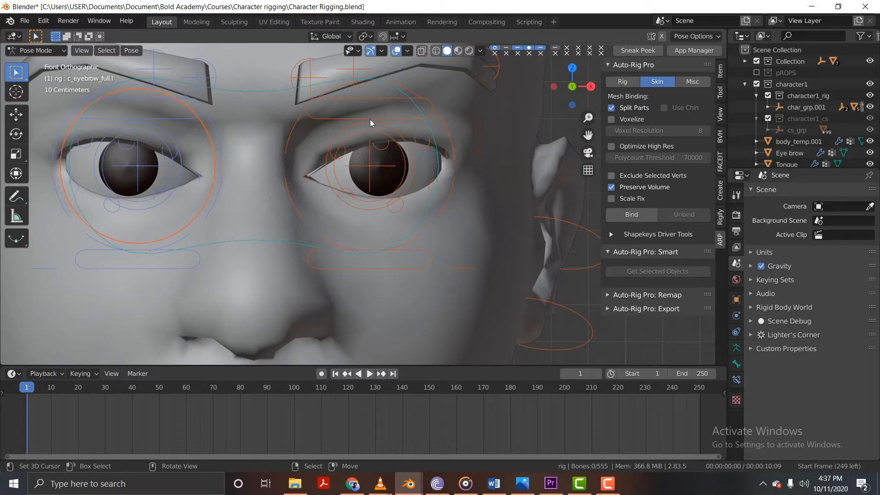
pyautogui.click(371, 118)
pyautogui.press('g')
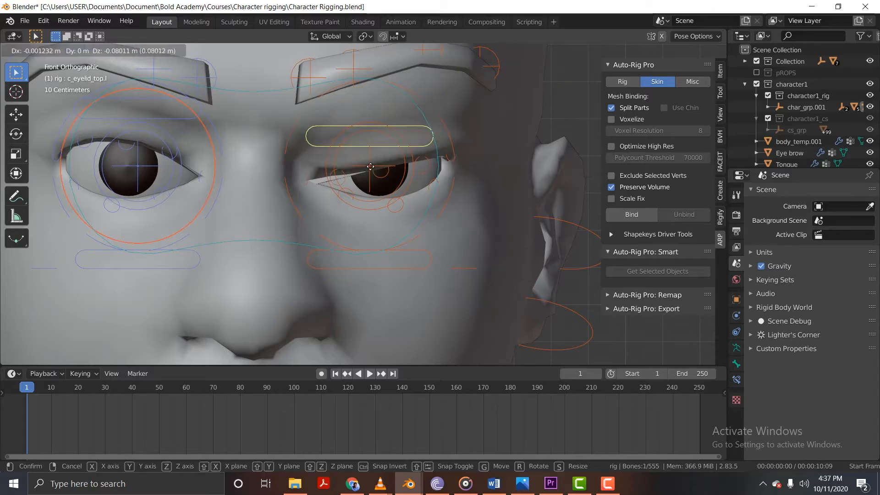
pyautogui.press('Escape')
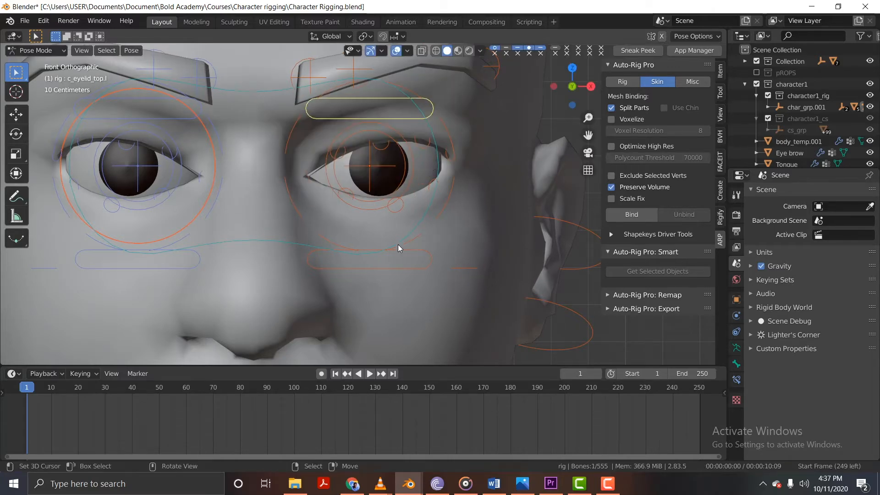
pyautogui.click(398, 251)
pyautogui.press('g')
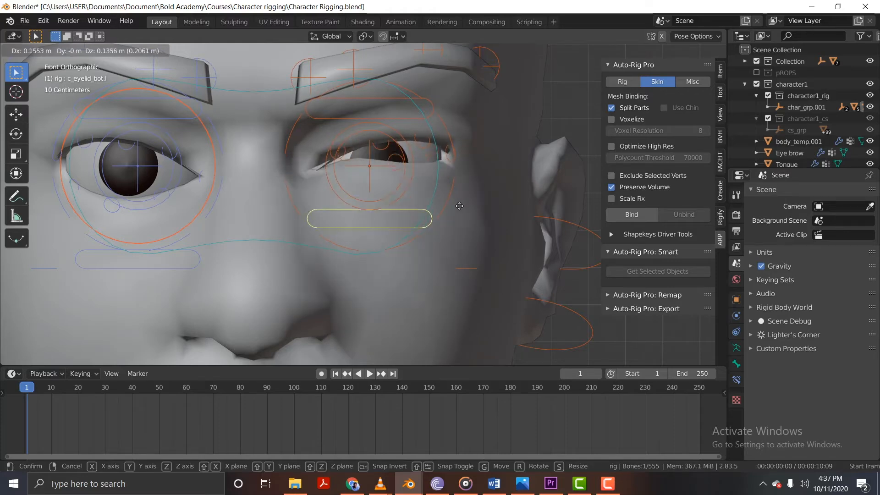
pyautogui.press('Escape')
# Try moving the c_cheek_smile.l control to test the left cheek, cancelling the move.
pyautogui.scroll(-3, 518, 245)
pyautogui.rightClick(494, 261)
pyautogui.keyDown('shift'); pyautogui.moveTo(484, 268); pyautogui.dragTo(450, 219, button='middle'); pyautogui.keyUp('shift')
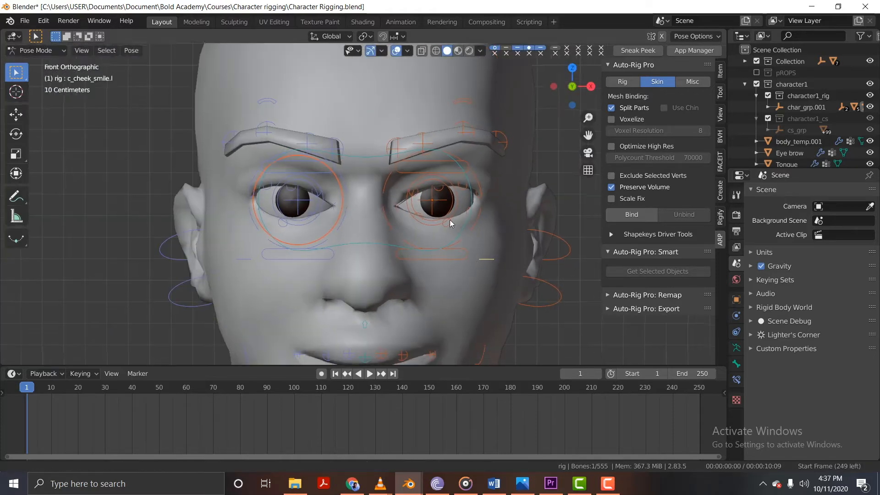
pyautogui.press('g')
pyautogui.press('Escape')
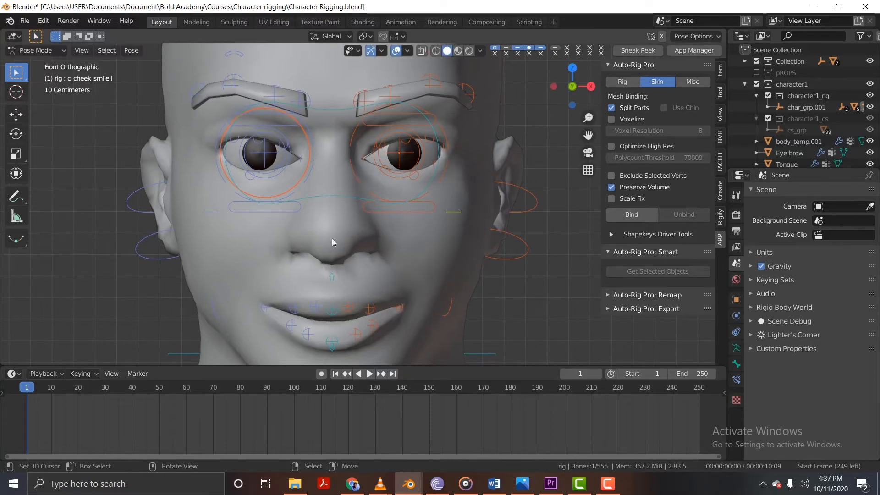
# Try raising the c_eyelid_bot.r control to test the right lower eyelid, cancelling the move.
pyautogui.rightClick(279, 208)
pyautogui.press('g')
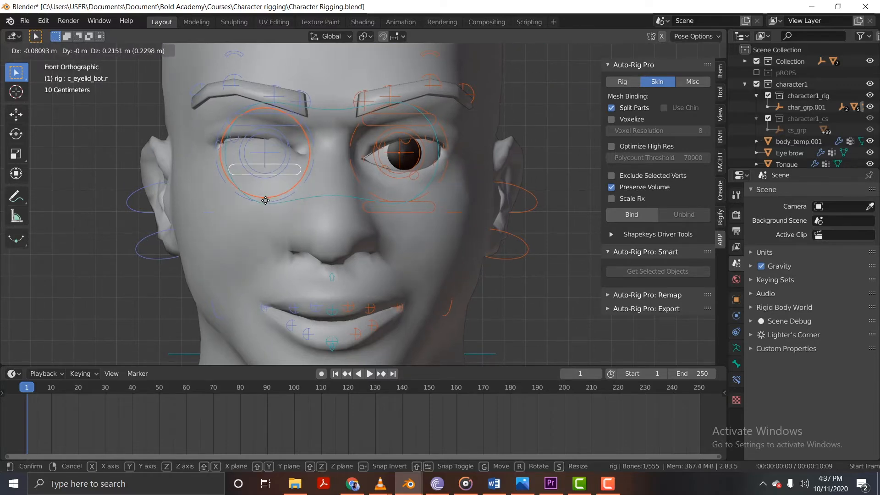
pyautogui.press('Escape')
# Return to Object Mode and hide the body_temp.001 mesh to expose the teeth and tongue.
pyautogui.keyDown('shift'); pyautogui.moveTo(377, 284); pyautogui.dragTo(376, 153, button='middle'); pyautogui.keyUp('shift')
pyautogui.moveTo(393, 202); pyautogui.dragTo(342, 230, button='middle')
pyautogui.hotkey('ctrl', 'Tab')
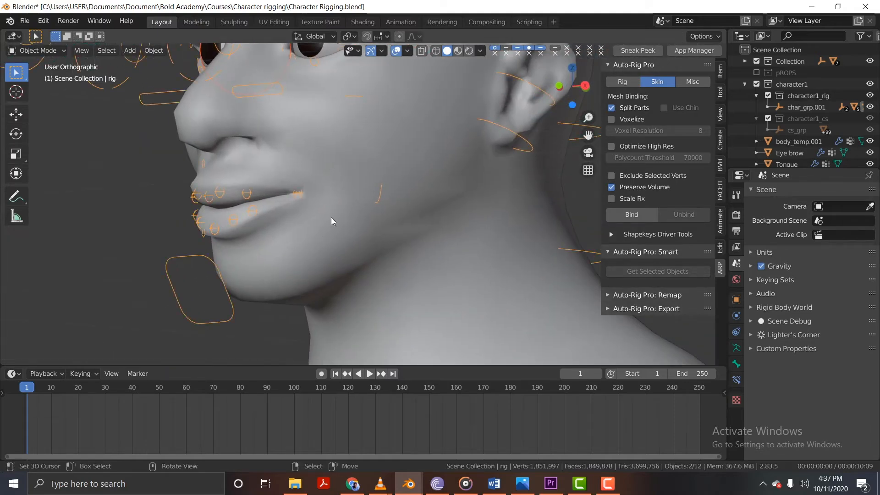
pyautogui.click(259, 140)
pyautogui.scroll(-2, 307, 191)
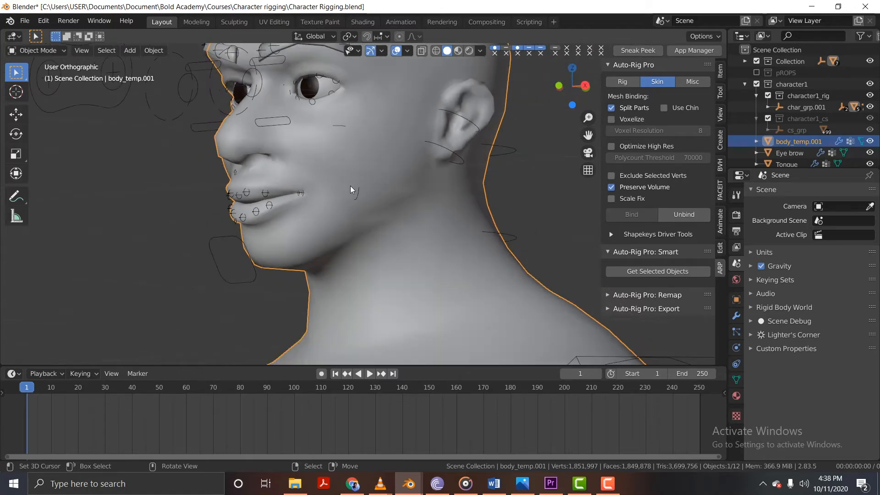
pyautogui.press('h')
# Select the Top teeth mesh together with the rig and put the rig into Pose Mode.
pyautogui.scroll(3, 328, 174)
pyautogui.click(321, 182)
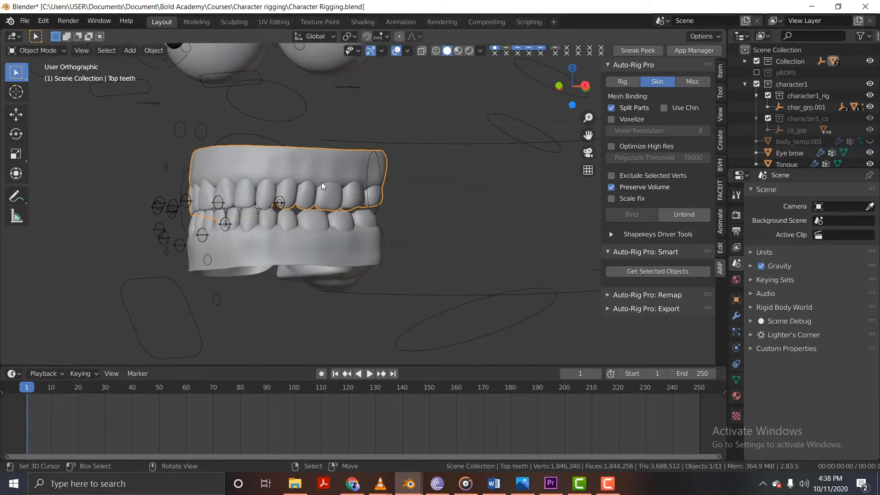
pyautogui.moveTo(322, 185); pyautogui.dragTo(294, 205, button='middle')
pyautogui.moveTo(347, 172)
pyautogui.mouseDown(button='middle')
pyautogui.moveTo(331, 173)
pyautogui.moveTo(345, 182)
pyautogui.mouseUp(button='middle')
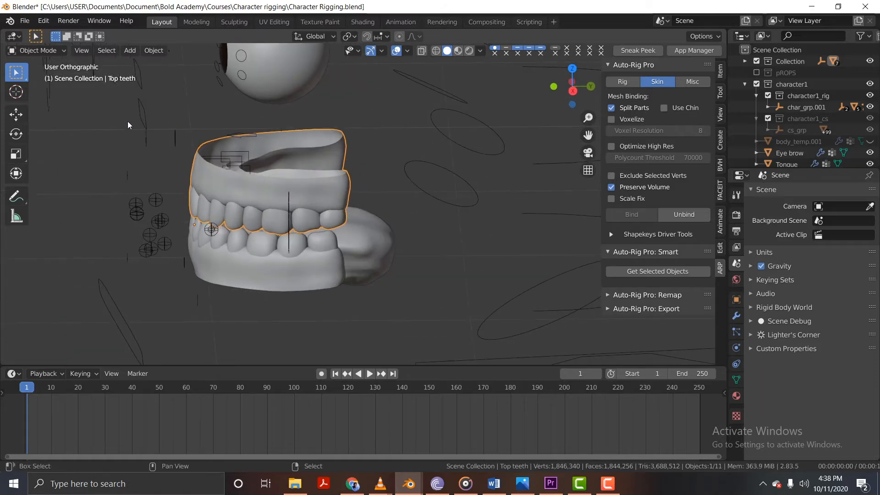
pyautogui.keyDown('shift'); pyautogui.click(139, 113); pyautogui.keyUp('shift')
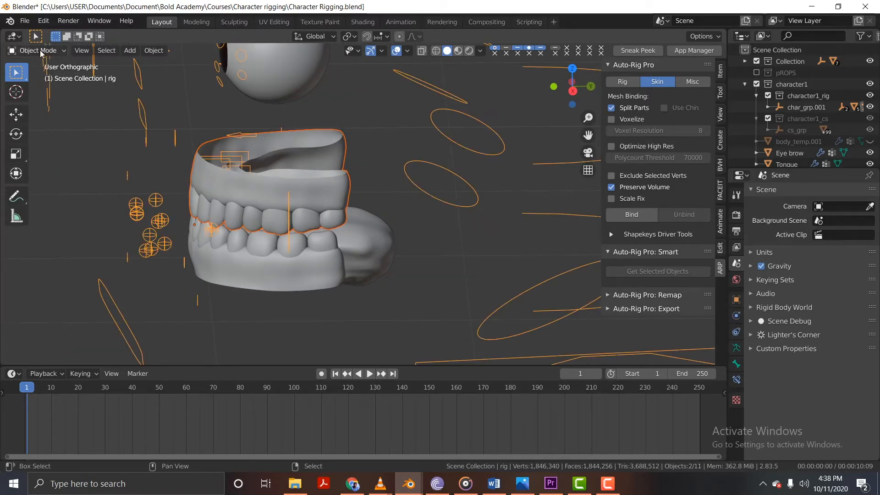
pyautogui.click(40, 50)
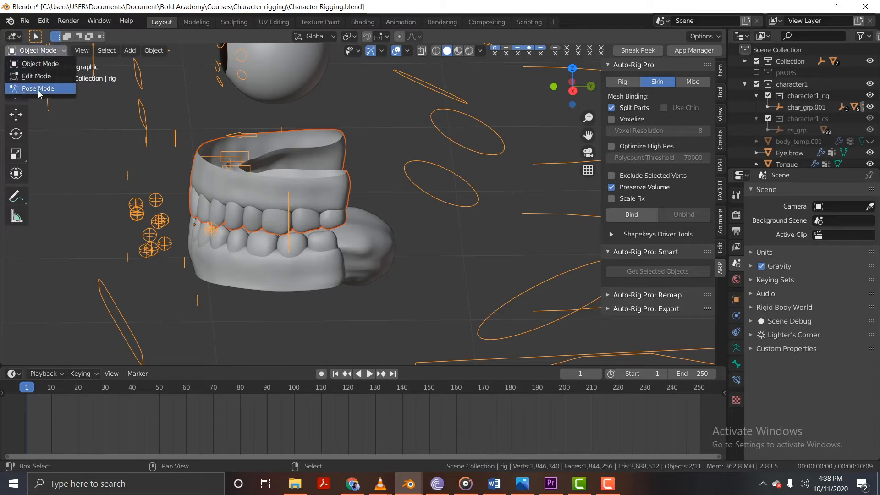
pyautogui.click(38, 89)
# Parent the Top teeth mesh to the c_teeth_top_master.x bone with the Bone option and test it with a cancelled move.
pyautogui.moveTo(273, 206); pyautogui.dragTo(217, 186, button='middle')
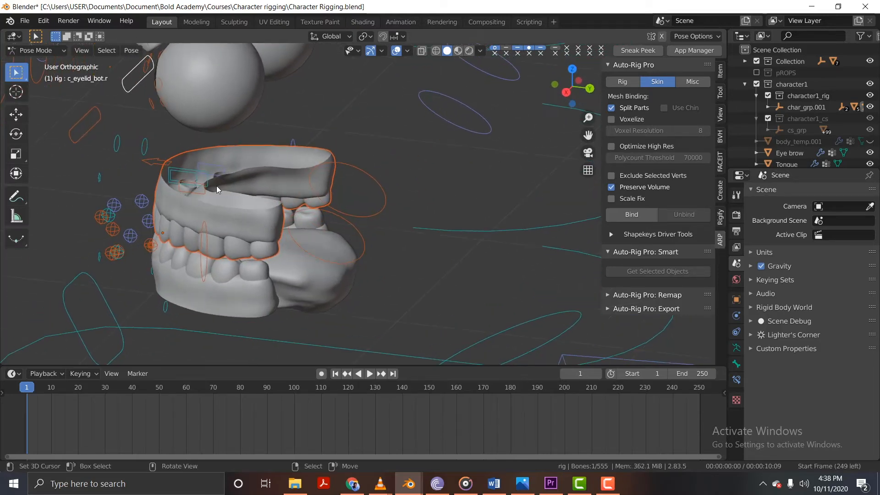
pyautogui.scroll(4, 216, 186)
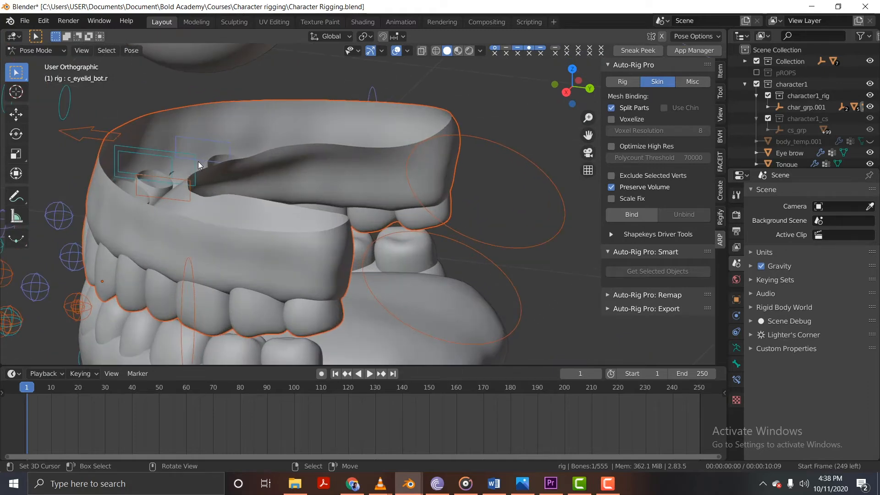
pyautogui.click(194, 163)
pyautogui.scroll(-3, 209, 182)
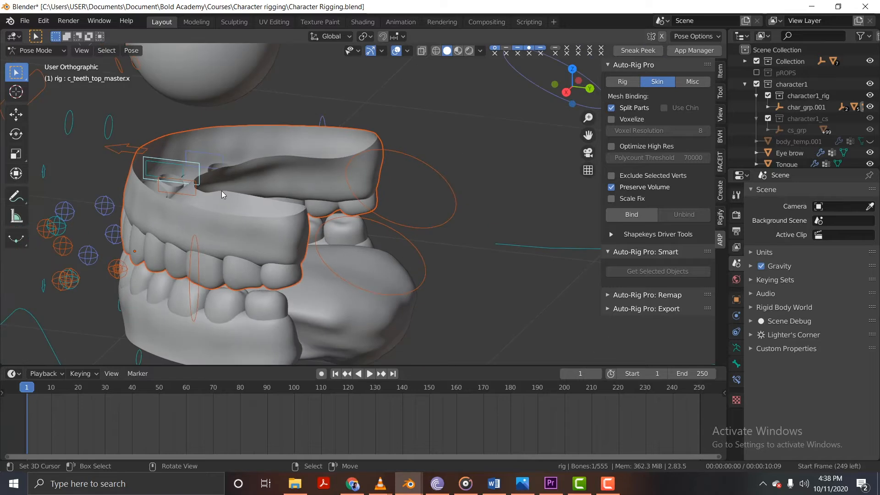
pyautogui.hotkey('ctrl', 'p')
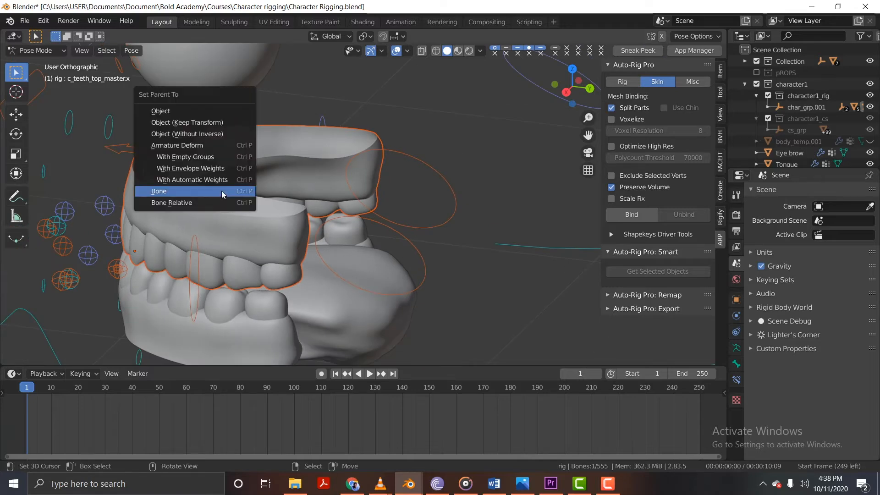
pyautogui.click(221, 190)
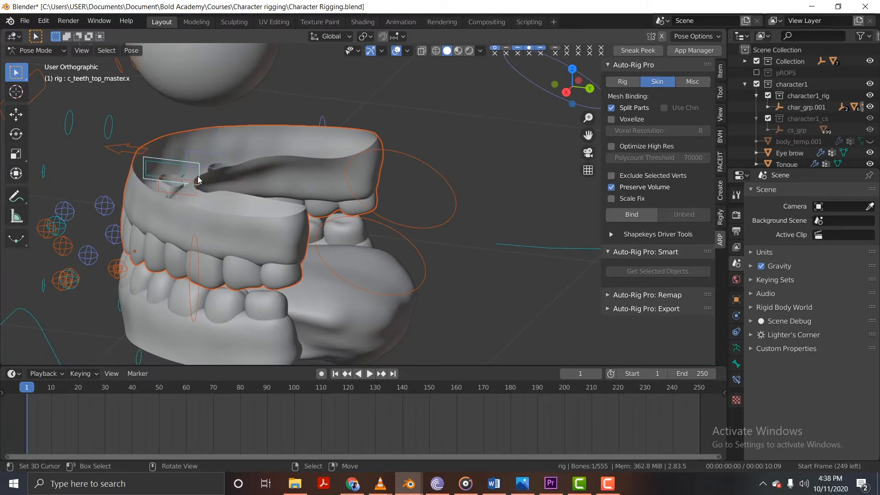
pyautogui.press('g')
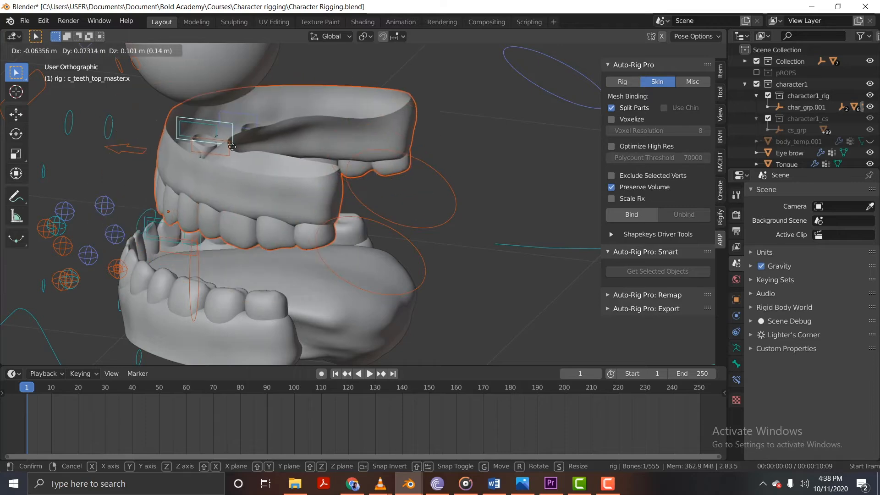
pyautogui.rightClick(281, 138)
# Return to Object Mode, select the Down teeth mesh together with the rig, and put the rig into Pose Mode.
pyautogui.keyDown('shift'); pyautogui.moveTo(326, 274); pyautogui.dragTo(340, 172, button='middle'); pyautogui.keyUp('shift')
pyautogui.rightClick(247, 262)
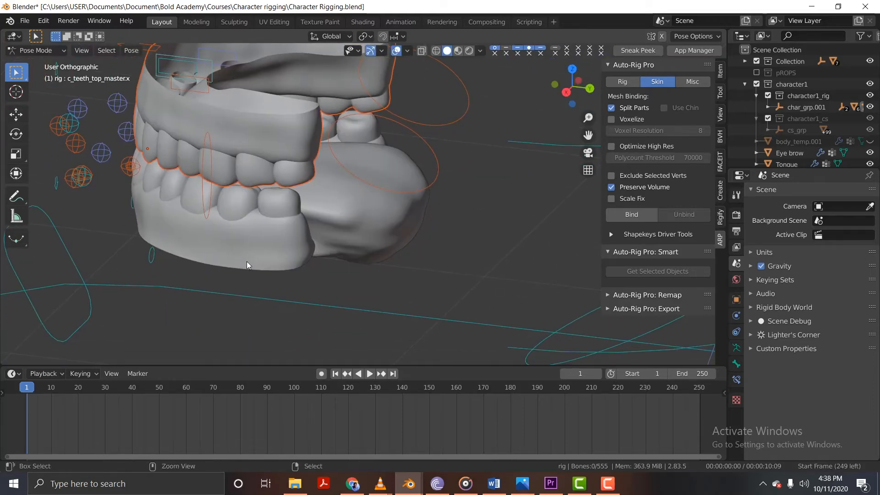
pyautogui.hotkey('ctrl', 'Tab')
pyautogui.rightClick(241, 257)
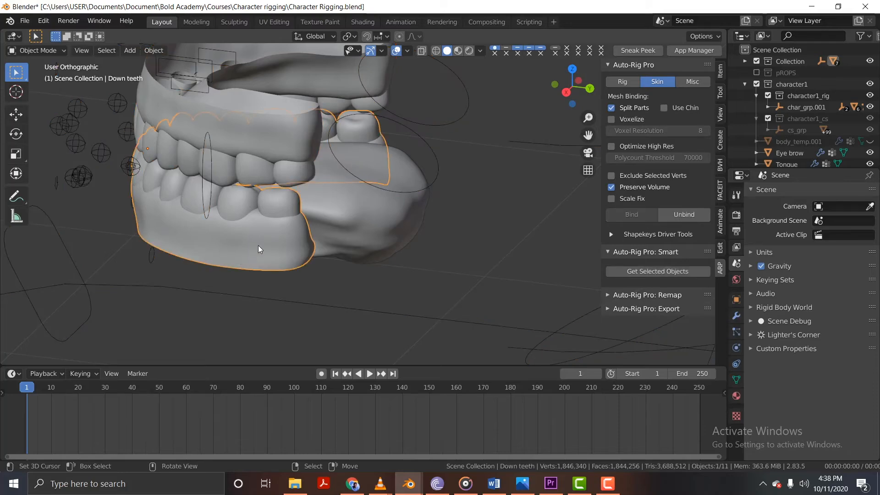
pyautogui.keyDown('shift'); pyautogui.rightClick(68, 139); pyautogui.keyUp('shift')
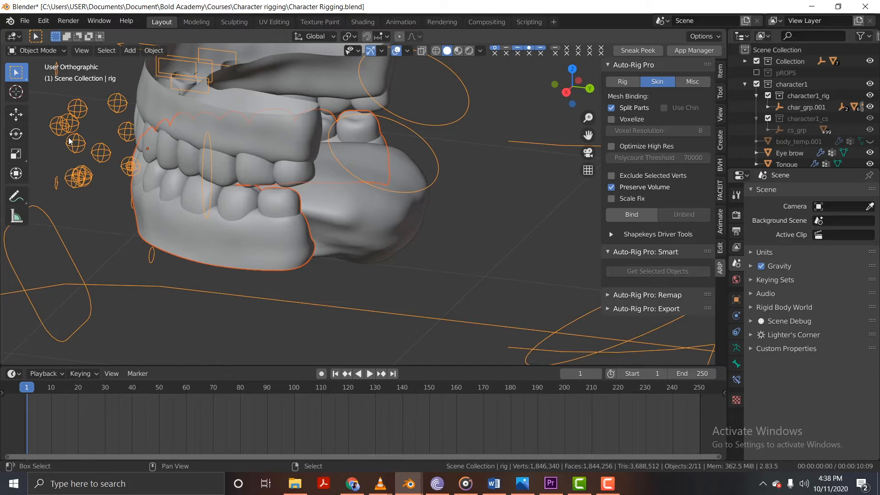
pyautogui.click(54, 48)
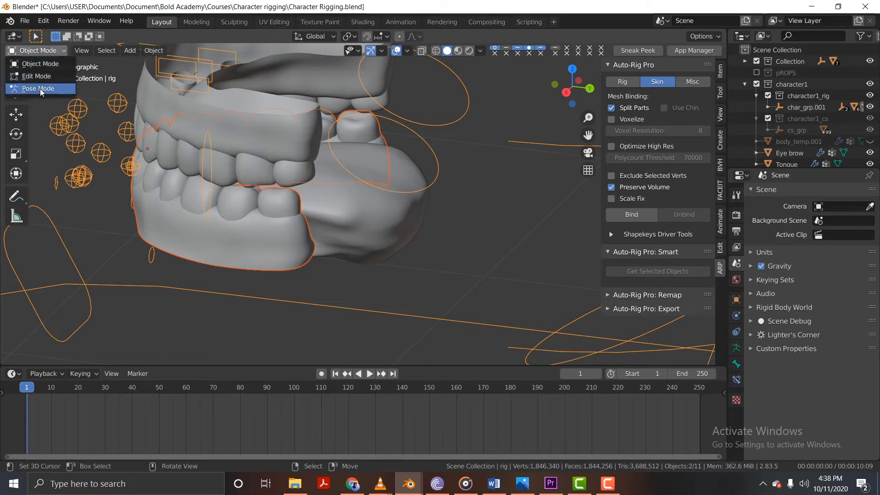
pyautogui.click(40, 89)
# Parent the Down teeth mesh to the c_teeth_bot_master.x bone using the Bone option.
pyautogui.moveTo(222, 216); pyautogui.dragTo(298, 152, button='middle')
pyautogui.scroll(3, 299, 152)
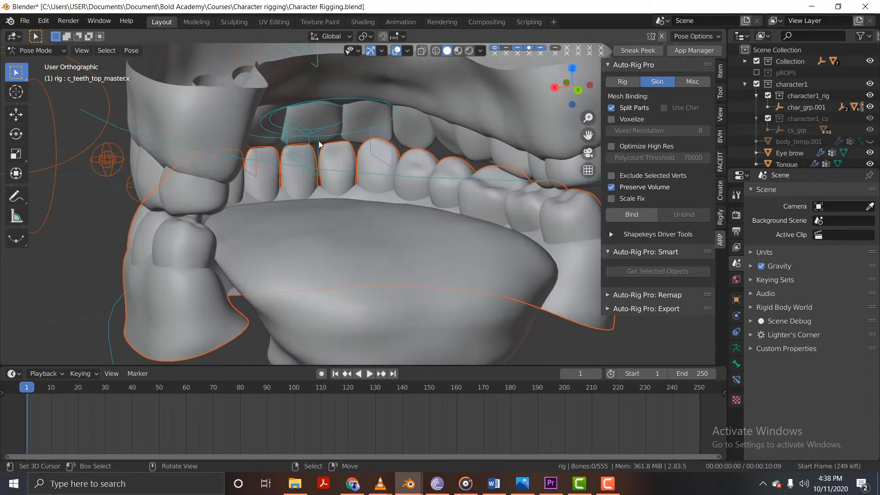
pyautogui.click(318, 141)
pyautogui.hotkey('ctrl', 'p')
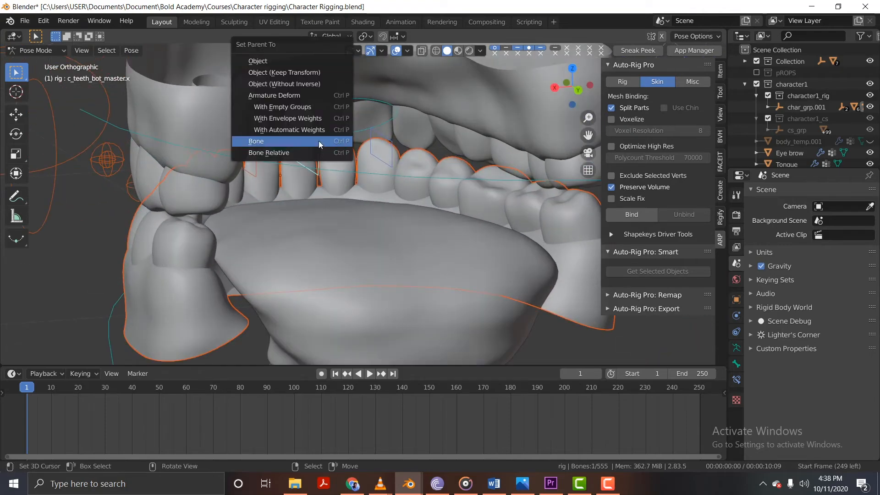
pyautogui.click(318, 141)
pyautogui.scroll(-4, 318, 142)
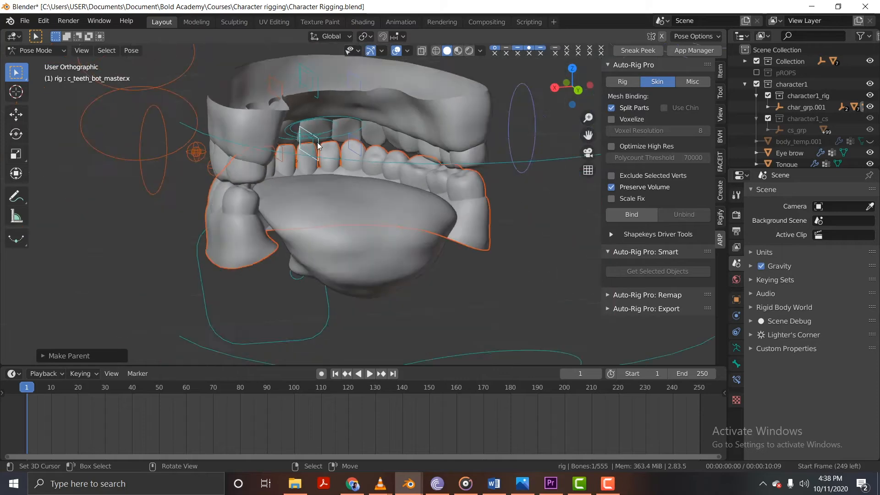
# Test the Down teeth parenting from several angles with cancelled moves of the c_teeth_bot_master.x bone.
pyautogui.moveTo(319, 141); pyautogui.dragTo(328, 158, button='middle')
pyautogui.press('g')
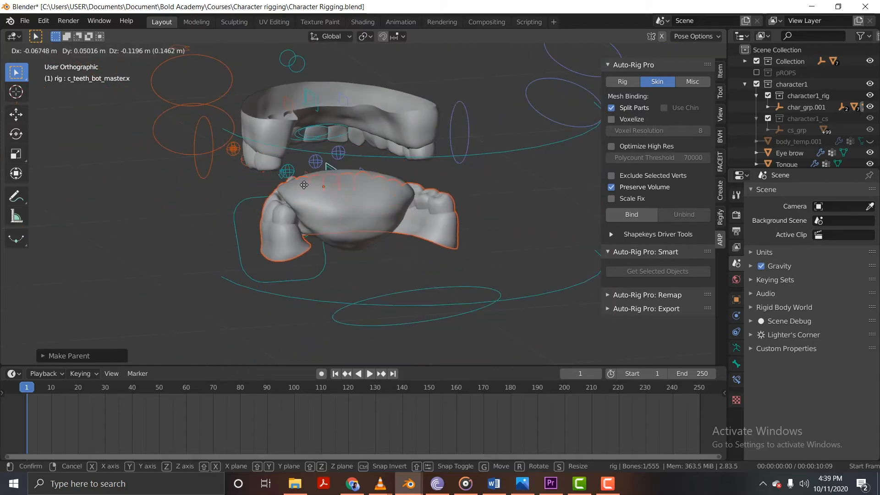
pyautogui.rightClick(327, 207)
pyautogui.moveTo(327, 205); pyautogui.dragTo(359, 171, button='middle')
pyautogui.press('g')
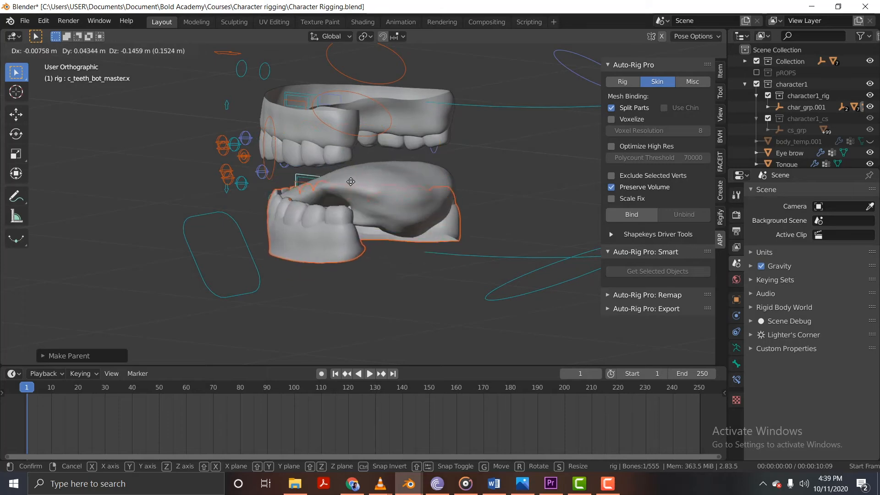
pyautogui.rightClick(327, 191)
pyautogui.moveTo(325, 191); pyautogui.dragTo(295, 184, button='middle')
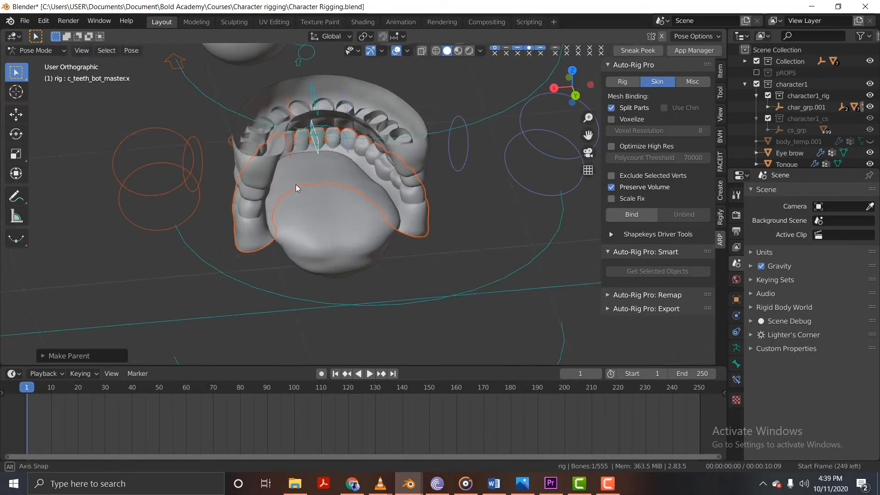
# Test the c_teeth_bot.x and c_teeth_bot_master.x bones, plus a neighbouring lower-teeth control, with cancelled moves.
pyautogui.scroll(3, 311, 142)
pyautogui.rightClick(324, 141)
pyautogui.press('g')
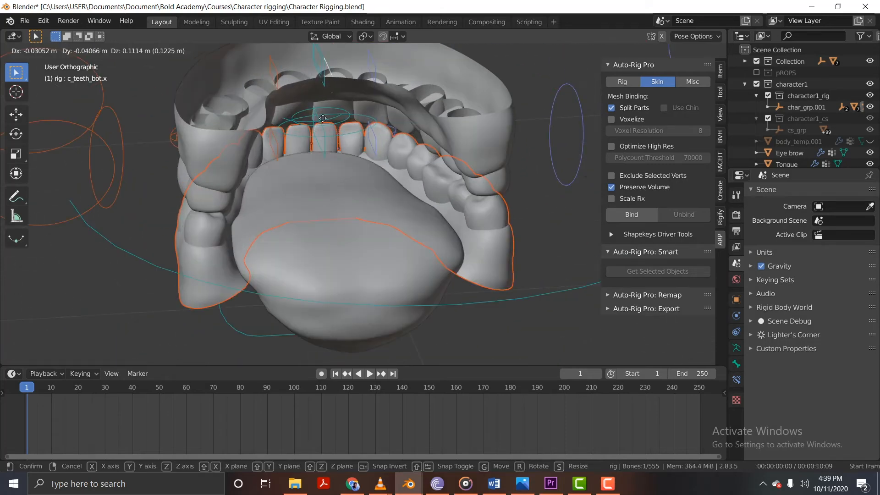
pyautogui.rightClick(313, 129)
pyautogui.rightClick(315, 128)
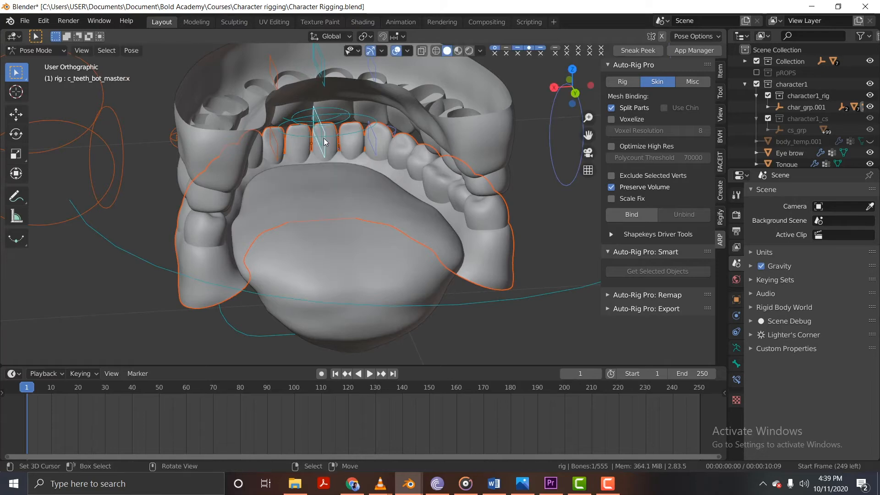
pyautogui.press('g')
pyautogui.rightClick(359, 123)
pyautogui.rightClick(370, 139)
pyautogui.press('g')
pyautogui.rightClick(339, 116)
# Try to select the c_teeth_bot.l, c_teeth_bot.r and c_teeth_bot_master.x bones together.
pyautogui.moveTo(303, 147); pyautogui.dragTo(276, 142, button='middle')
pyautogui.keyDown('shift'); pyautogui.rightClick(276, 142); pyautogui.keyUp('shift')
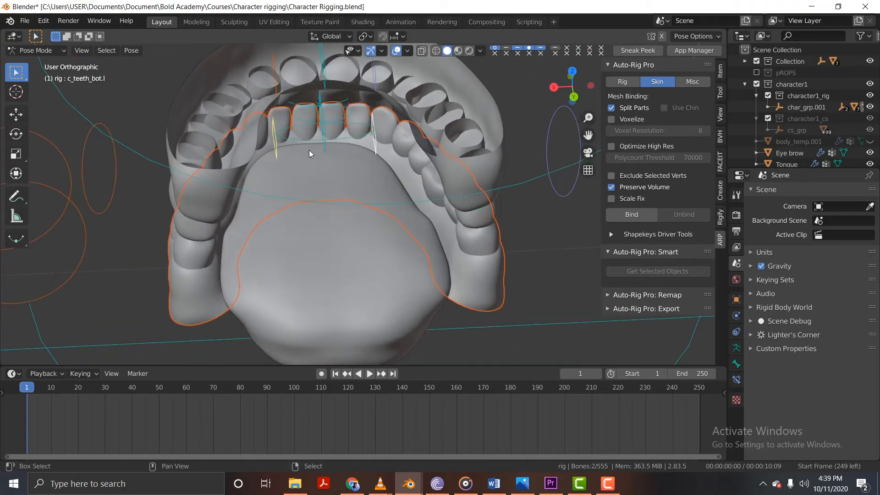
pyautogui.rightClick(324, 136)
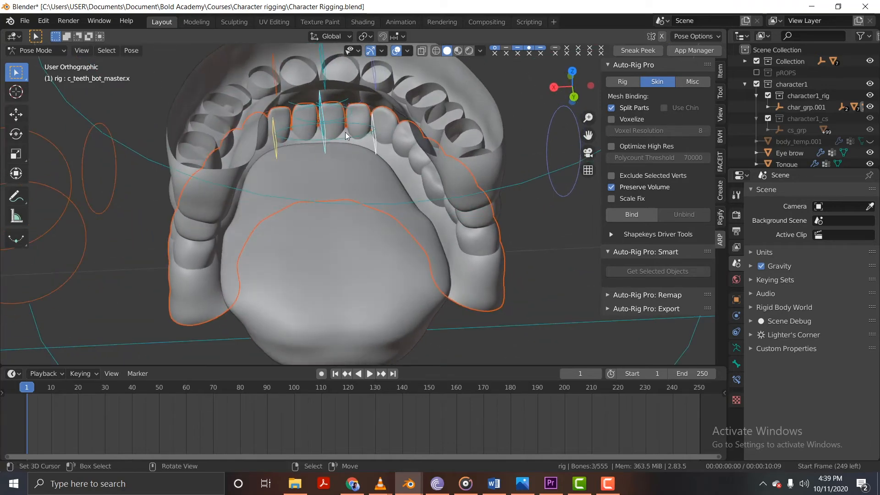
pyautogui.moveTo(346, 132); pyautogui.dragTo(320, 139, button='middle')
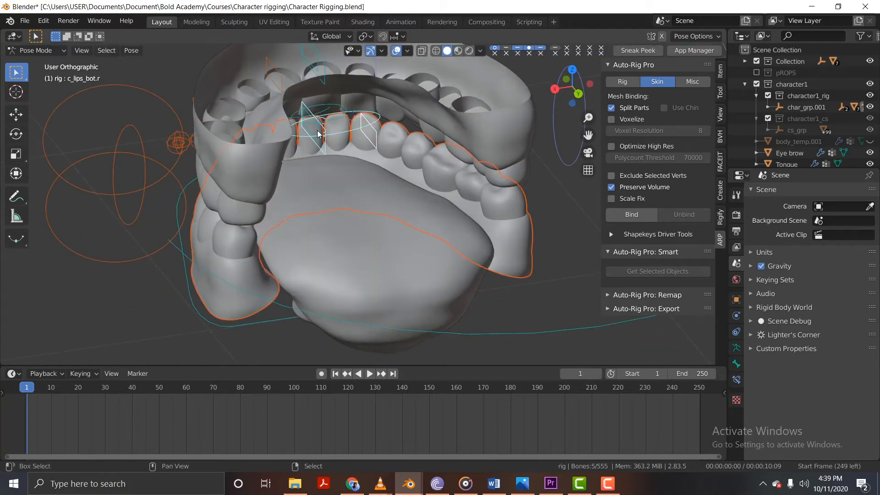
pyautogui.click(378, 133)
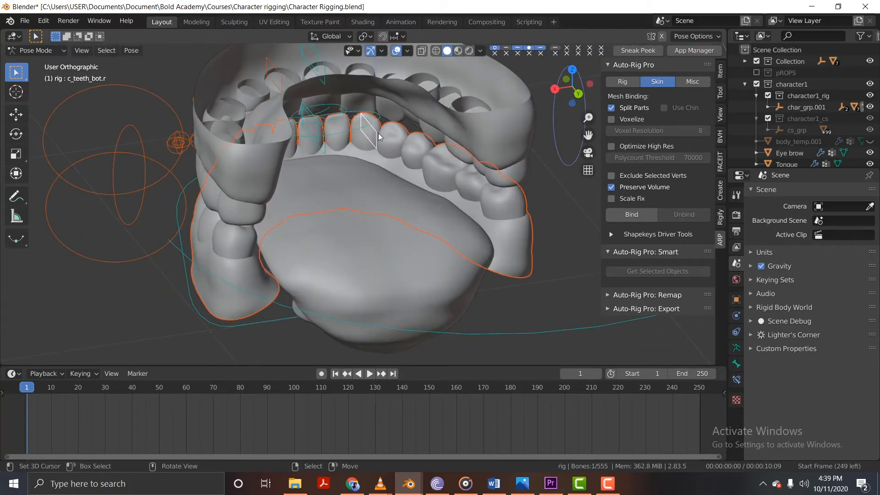
# Select three lower-mouth control bones with c_teeth_bot.l active and test how moving them affects the teeth and tongue.
pyautogui.scroll(3, 323, 128)
pyautogui.moveTo(313, 128); pyautogui.dragTo(344, 157, button='middle')
pyautogui.keyDown('shift'); pyautogui.click(227, 149); pyautogui.keyUp('shift')
pyautogui.press('g')
pyautogui.click(292, 152)
pyautogui.press('g')
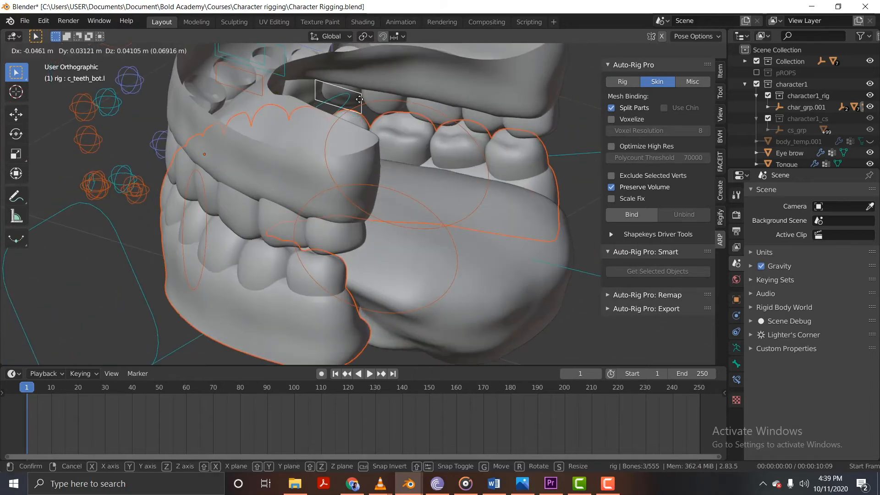
pyautogui.click(387, 125)
pyautogui.moveTo(387, 125); pyautogui.dragTo(348, 103, button='middle')
pyautogui.press('g')
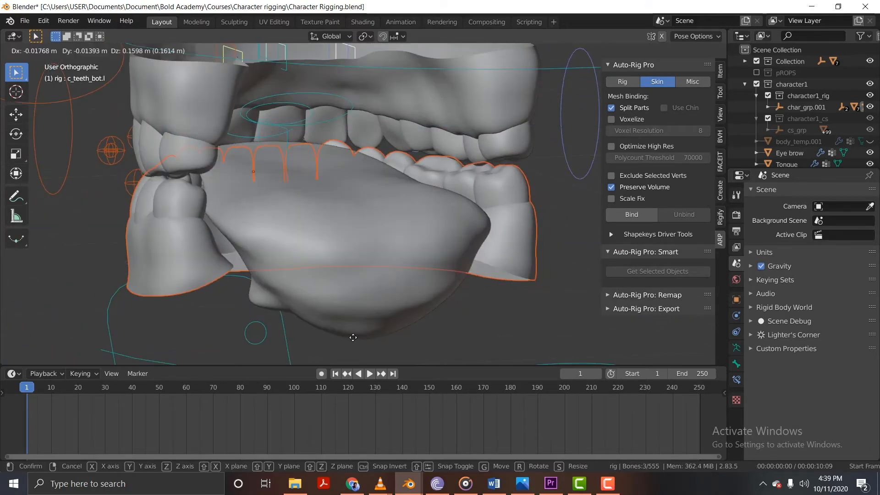
pyautogui.click(317, 205)
pyautogui.press('g')
pyautogui.moveTo(315, 203); pyautogui.dragTo(325, 189, button='middle')
pyautogui.click(372, 194)
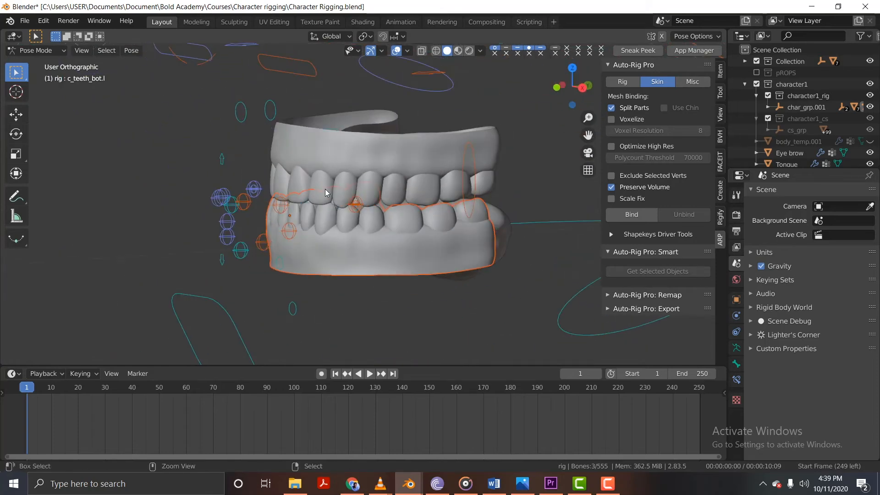
# Return to Object Mode, unhide the body_temp.001 mesh, and show the character from the front.
pyautogui.hotkey('ctrl', 'Tab')
pyautogui.click(406, 149)
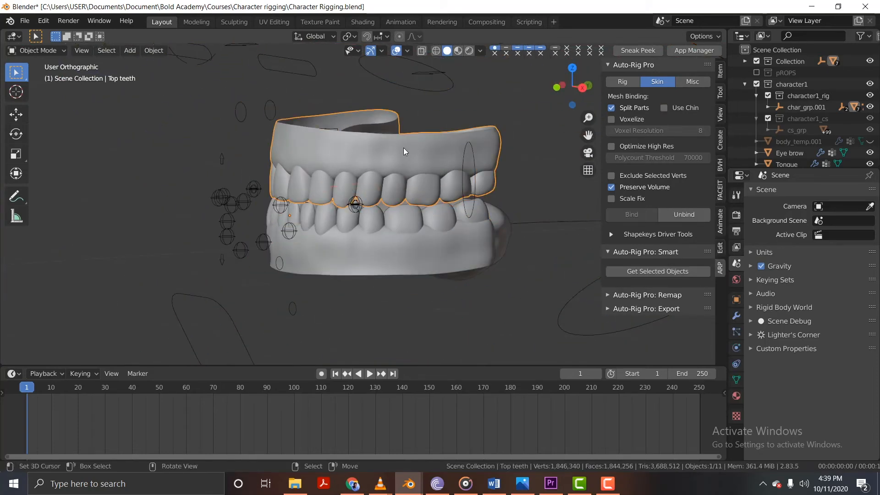
pyautogui.scroll(-4, 300, 174)
pyautogui.keyDown('shift'); pyautogui.moveTo(376, 149); pyautogui.dragTo(320, 183, button='middle'); pyautogui.keyUp('shift')
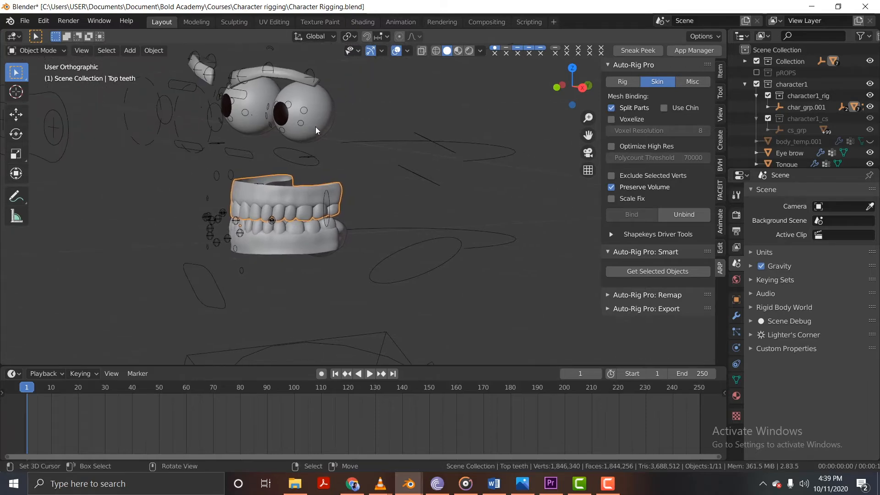
pyautogui.hotkey('alt', 'h')
pyautogui.moveTo(340, 195); pyautogui.dragTo(404, 205, button='middle')
pyautogui.scroll(5, 331, 153)
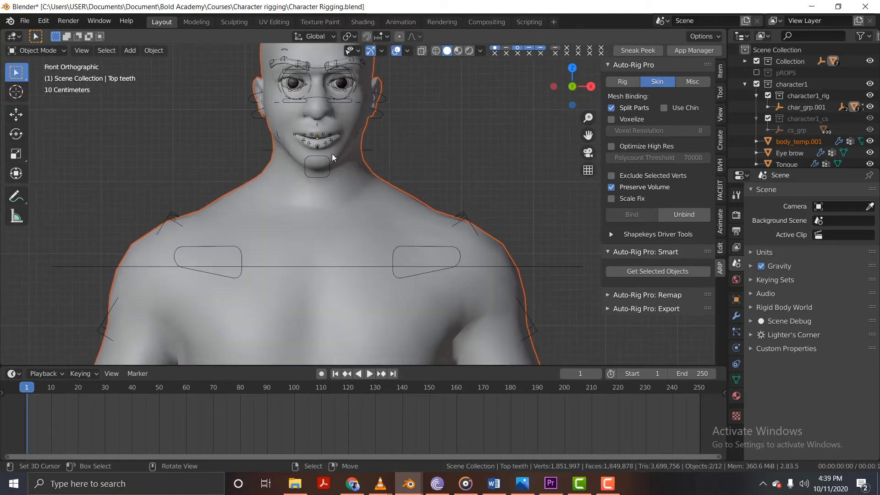
# Select the rig, put it into Pose Mode, and select the c_jawbone.x control at the chin.
pyautogui.click(319, 159)
pyautogui.scroll(2, 319, 159)
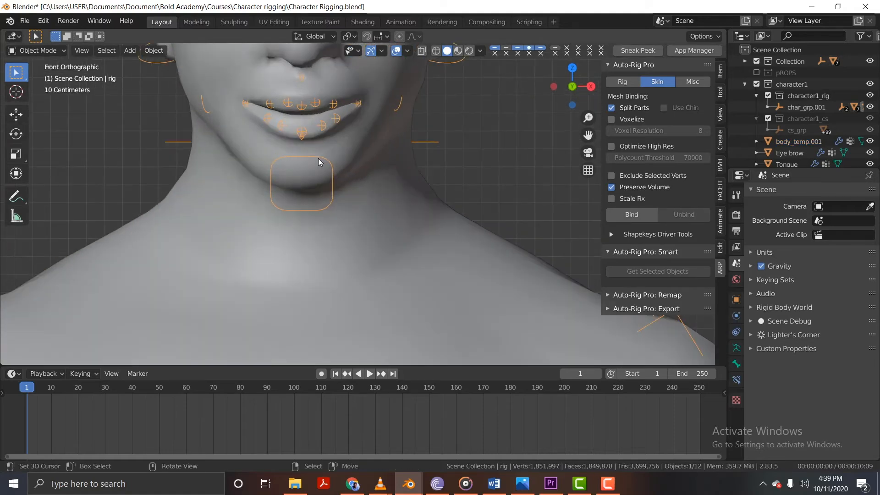
pyautogui.hotkey('ctrl', 'Tab')
pyautogui.click(318, 158)
# Test the c_jawbone.x control with cancelled moves and rotations to check how the mouth opens.
pyautogui.keyDown('shift'); pyautogui.moveTo(337, 153); pyautogui.dragTo(363, 177, button='middle'); pyautogui.keyUp('shift')
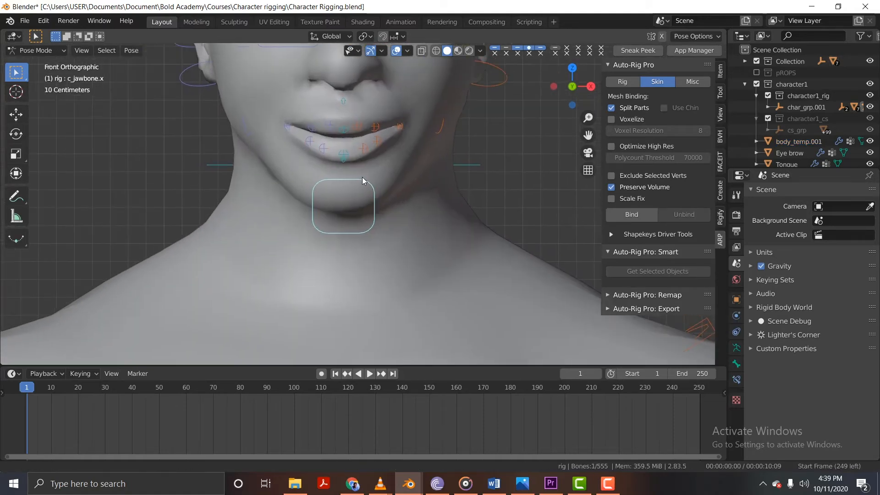
pyautogui.press('g')
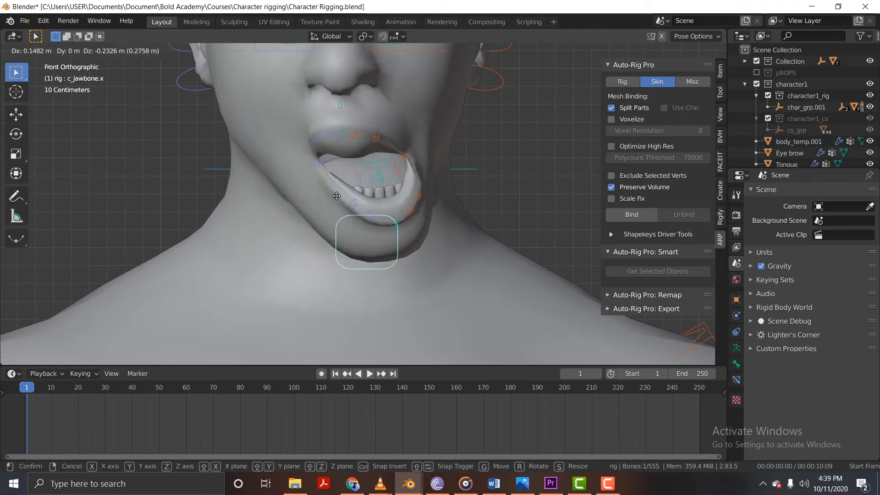
pyautogui.press('r')
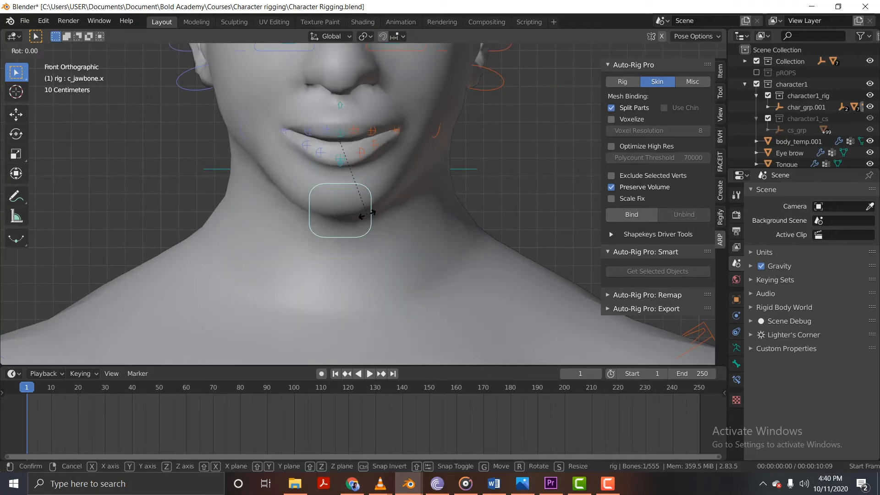
pyautogui.press('r')
pyautogui.rightClick(340, 180)
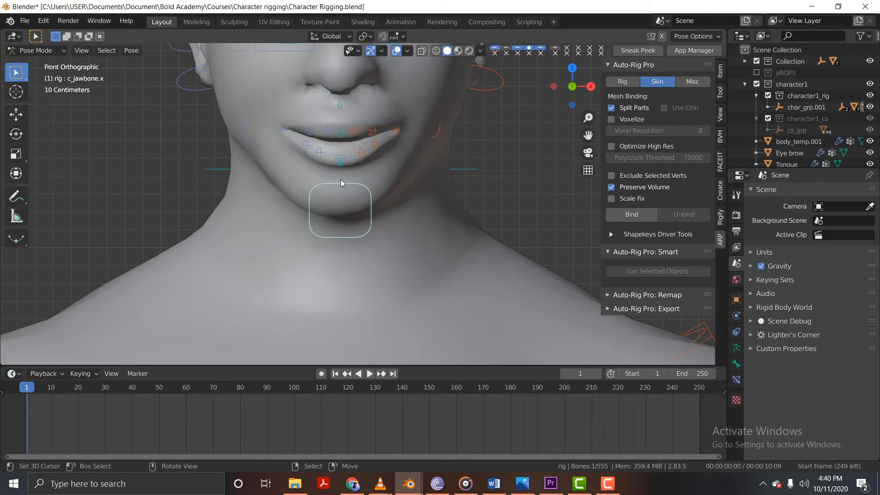
pyautogui.press('g')
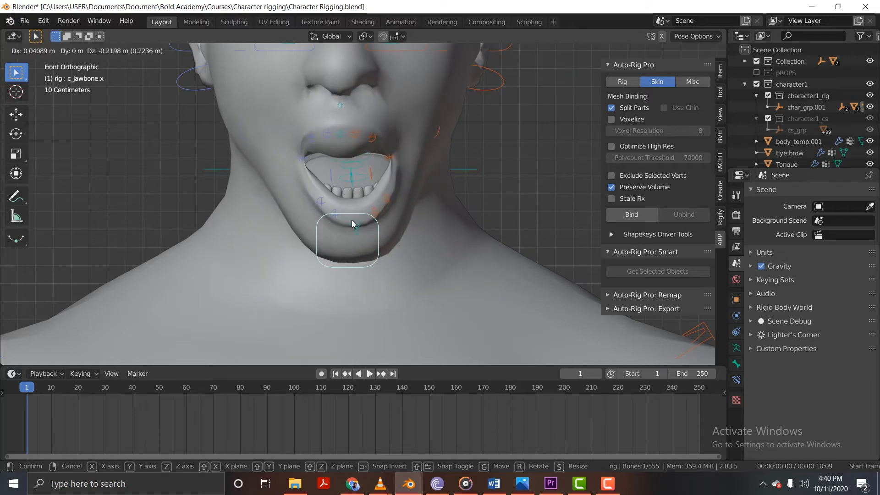
pyautogui.rightClick(351, 150)
# Test the central lip controls c_lips_top.x and c_lips_bot.x with cancelled moves.
pyautogui.press('g')
pyautogui.rightClick(334, 153)
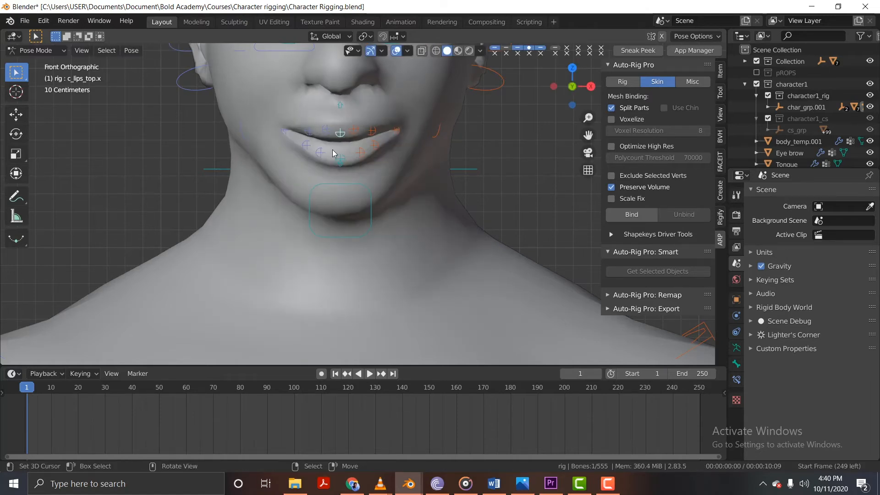
pyautogui.click(342, 162)
pyautogui.press('g')
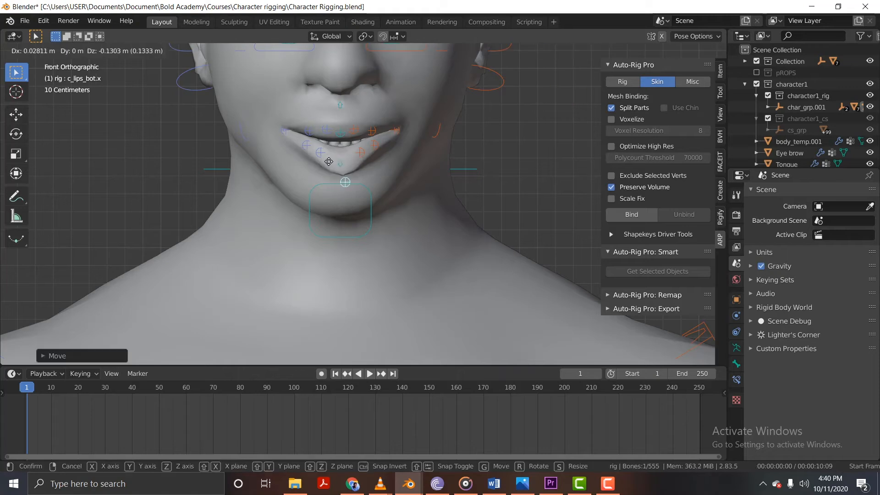
pyautogui.rightClick(341, 203)
pyautogui.click(341, 132)
pyautogui.press('g')
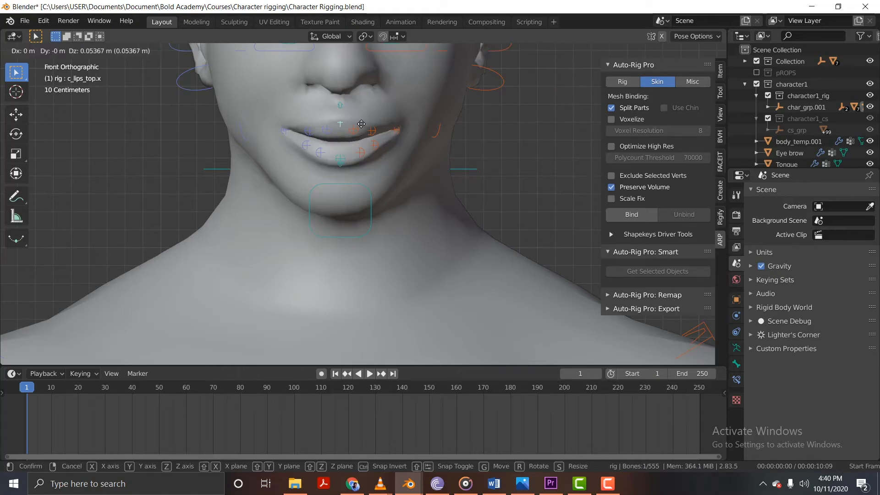
pyautogui.rightClick(343, 128)
# Test the side lip controls c_lips_top.l and c_lips_bot.l with cancelled moves.
pyautogui.click(354, 131)
pyautogui.press('g')
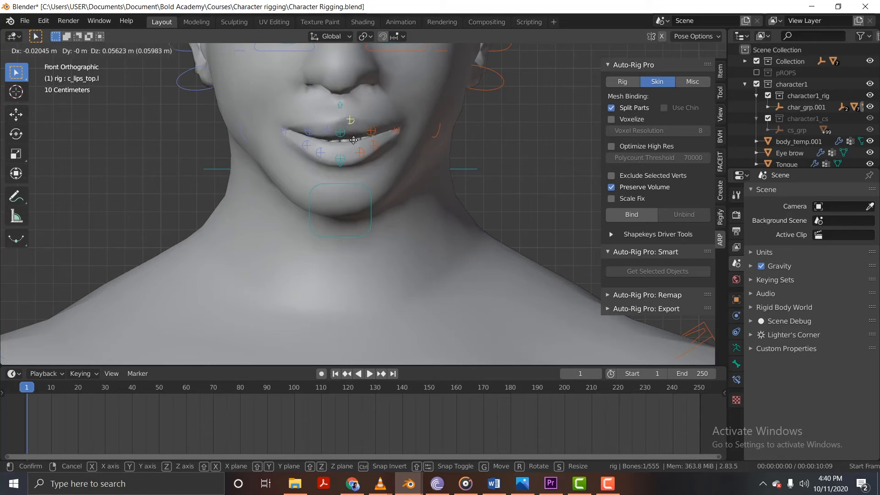
pyautogui.rightClick(373, 147)
pyautogui.click(364, 152)
pyautogui.press('g')
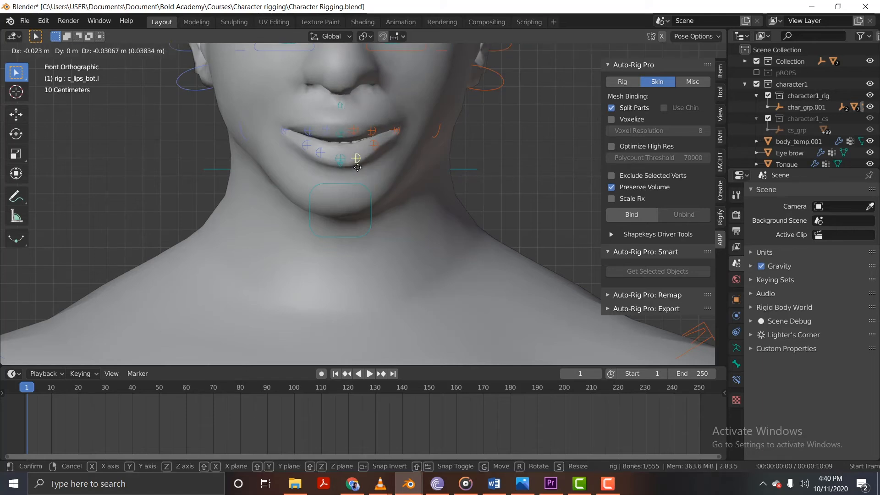
pyautogui.rightClick(358, 167)
# Reselect c_jawbone.x and test the jaw again with a cancelled move.
pyautogui.click(351, 183)
pyautogui.press('g')
pyautogui.rightClick(389, 205)
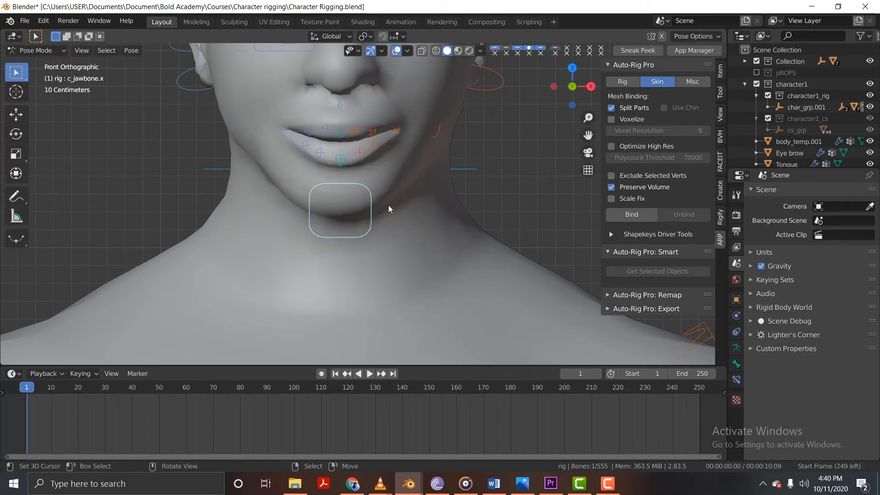
# Move the c_jawbone.x control down to hold the mouth open and check the lips from an angle.
pyautogui.scroll(-3, 389, 206)
pyautogui.scroll(3, 406, 175)
pyautogui.moveTo(325, 161); pyautogui.dragTo(285, 177, button='middle')
pyautogui.press('g')
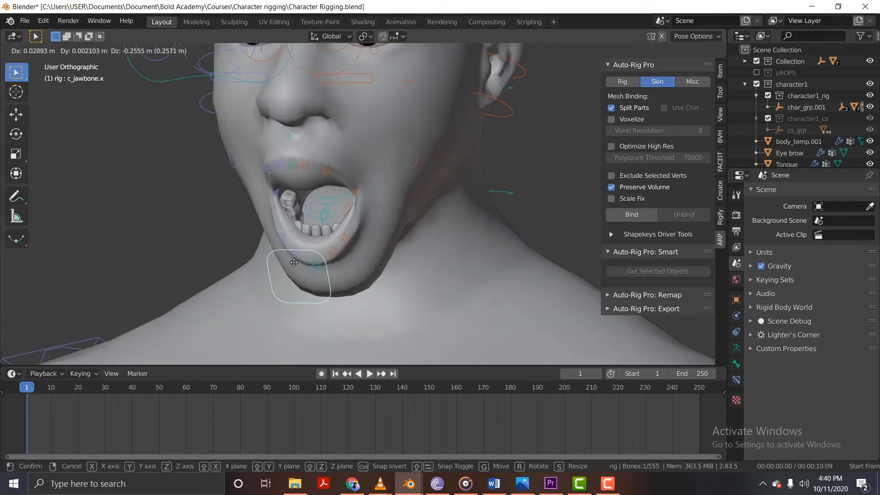
pyautogui.click(290, 222)
pyautogui.moveTo(290, 222); pyautogui.dragTo(307, 186, button='middle')
pyautogui.rightClick(278, 163)
pyautogui.press('g')
pyautogui.rightClick(286, 173)
# Deselect the bones, return to Object Mode, and put the body_temp.001 mesh into Edit Mode at the mouth.
pyautogui.hotkey('alt', 'a')
pyautogui.hotkey('ctrl', 'Tab')
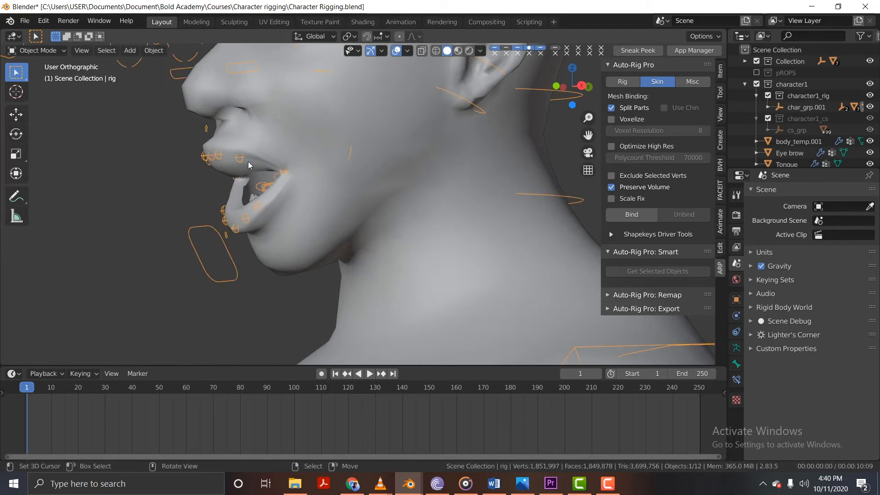
pyautogui.rightClick(271, 139)
pyautogui.moveTo(249, 172); pyautogui.dragTo(257, 164, button='middle')
pyautogui.scroll(3, 263, 178)
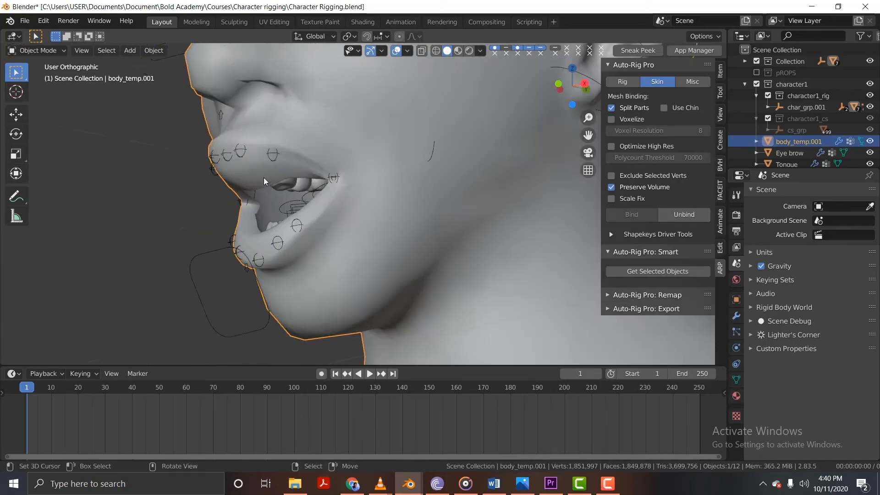
pyautogui.scroll(1, 263, 178)
pyautogui.press('Tab')
pyautogui.scroll(1, 268, 187)
# Select the three middle vertices along the inner edge of the upper lip on body_temp.001.
pyautogui.rightClick(268, 194)
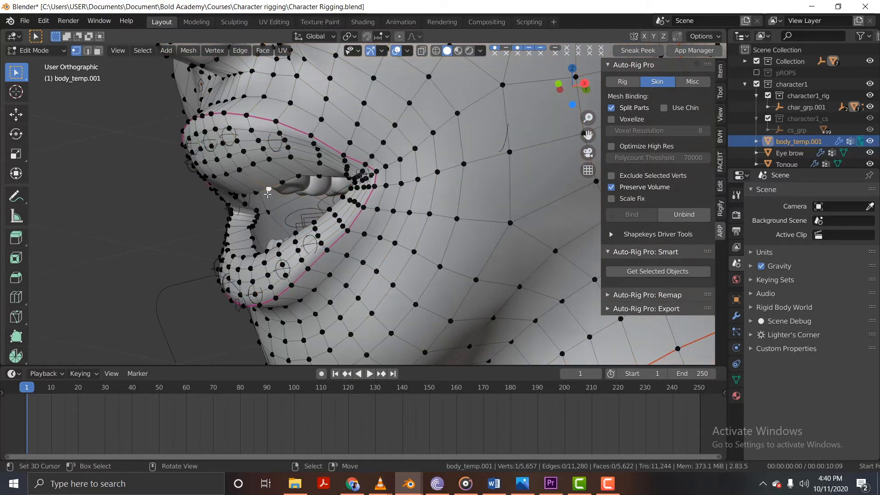
pyautogui.press('g')
pyautogui.rightClick(270, 165)
pyautogui.moveTo(269, 165); pyautogui.dragTo(243, 189, button='middle')
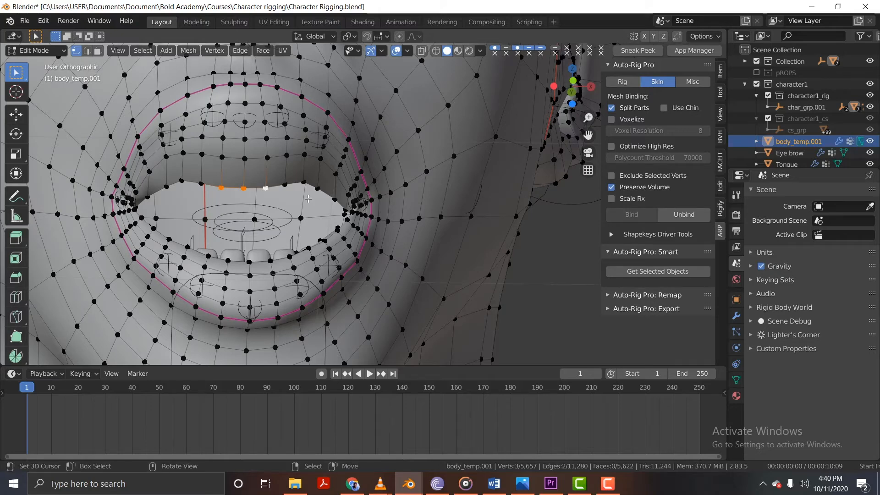
# Raise the three inner upper-lip vertices by about 0.02 m using smooth proportional editing with a size of 0.04.
pyautogui.press('g')
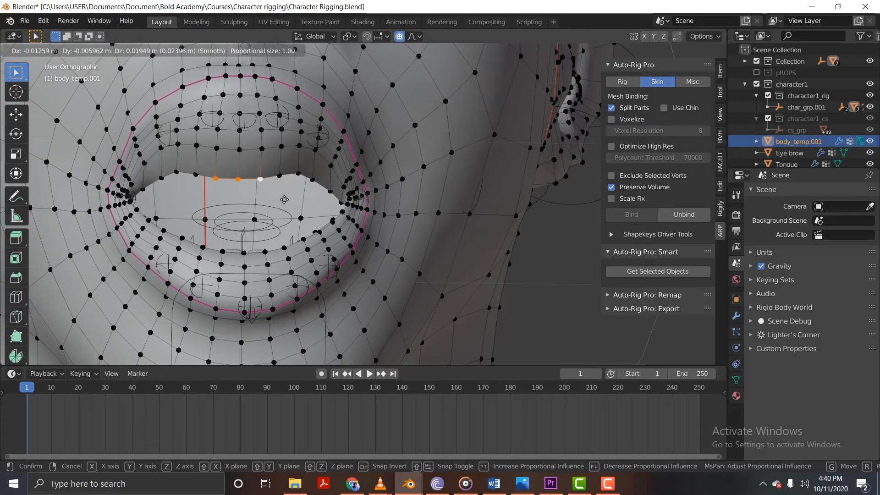
pyautogui.scroll(5, 289, 211)
pyautogui.scroll(9, 288, 213)
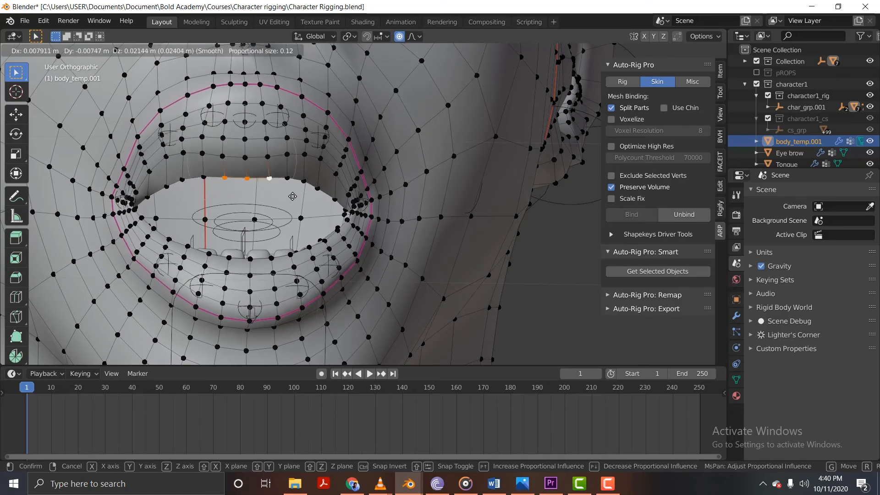
pyautogui.rightClick(288, 198)
pyautogui.moveTo(287, 198); pyautogui.dragTo(284, 214, button='middle')
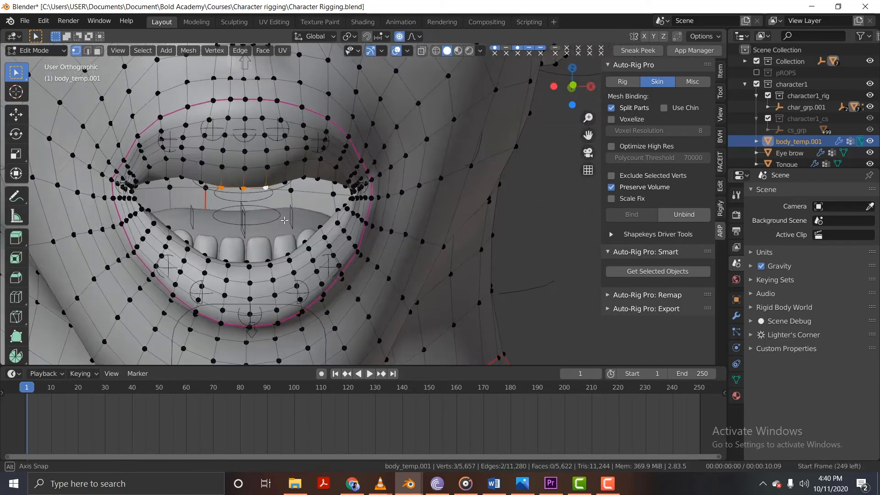
pyautogui.press('g')
pyautogui.scroll(4, 287, 203)
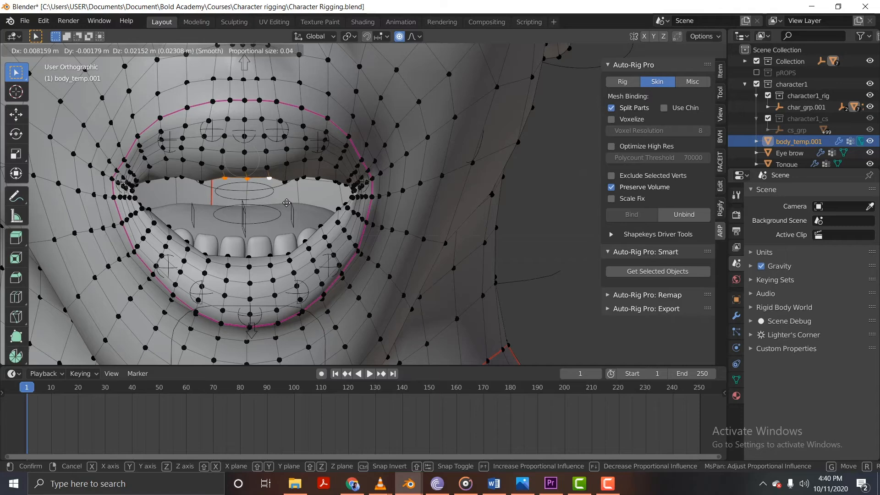
pyautogui.click(287, 204)
pyautogui.press('g')
pyautogui.rightClick(282, 195)
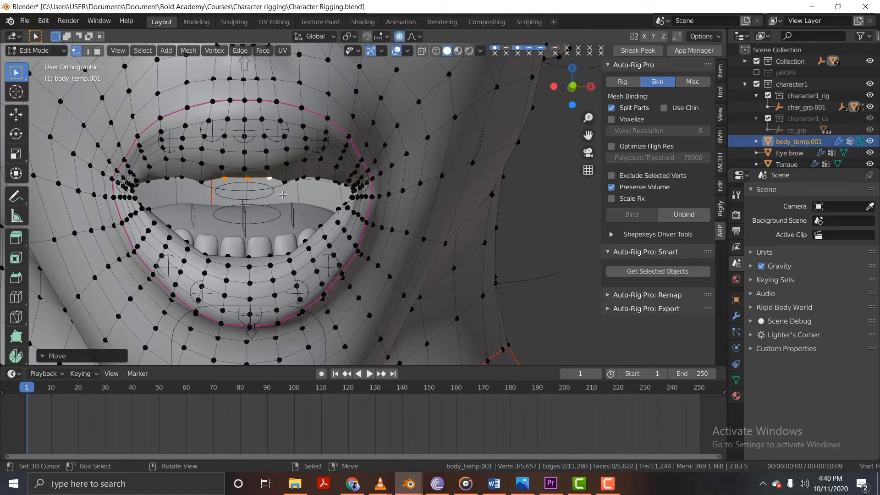
# Adjust another vertex along the inner upper-lip edge with proportional editing to even out the mouth opening.
pyautogui.scroll(1, 260, 170)
pyautogui.moveTo(280, 185); pyautogui.dragTo(238, 225, button='middle')
pyautogui.keyDown('shift'); pyautogui.rightClick(193, 187); pyautogui.keyUp('shift')
pyautogui.press('g')
pyautogui.click(298, 191)
# Leave mesh editing, put the rig in Pose Mode, and clear the location of c_jawbone.x to close the mouth.
pyautogui.press('Tab')
pyautogui.scroll(-3, 301, 206)
pyautogui.click(200, 337)
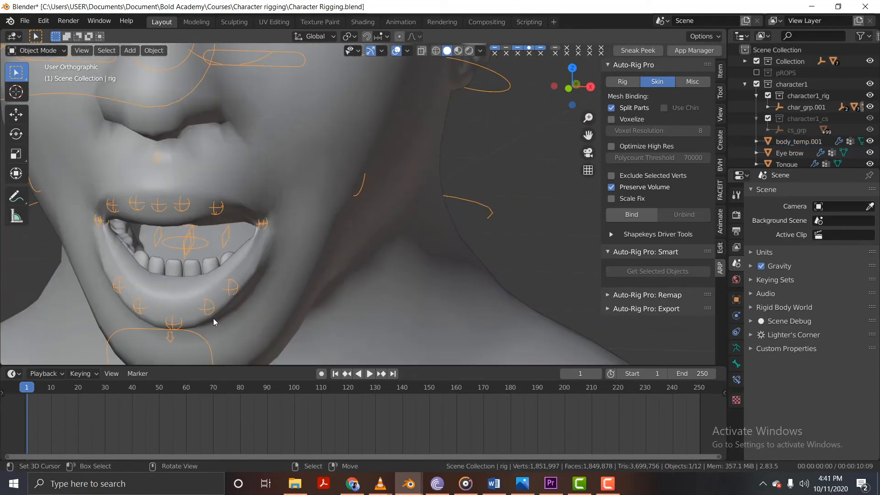
pyautogui.hotkey('ctrl', 'Tab')
pyautogui.moveTo(229, 301); pyautogui.dragTo(249, 286, button='middle')
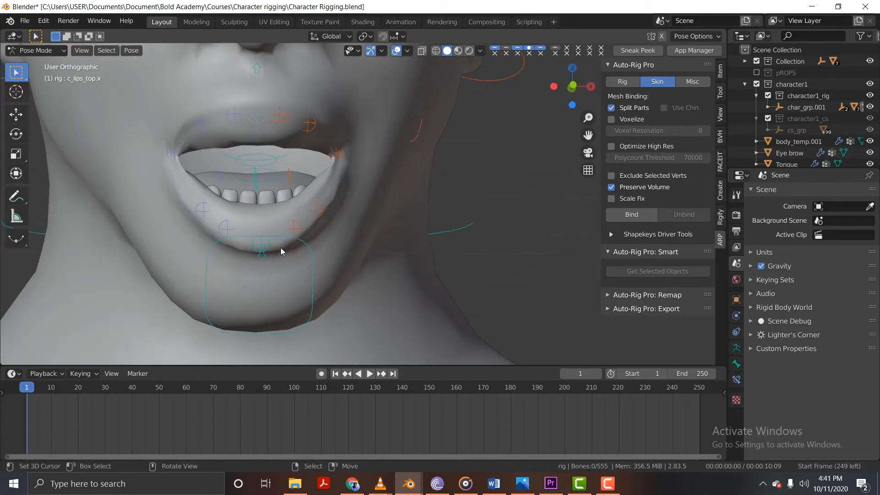
pyautogui.hotkey('alt', 'g')
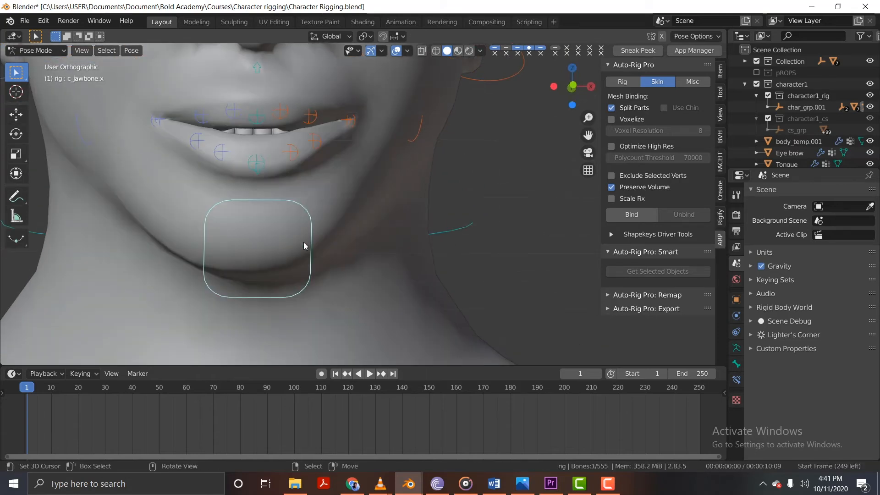
# Test the jaw opening from the front with a temporary downward move of c_jawbone.x.
pyautogui.moveTo(304, 242); pyautogui.dragTo(248, 202, button='middle')
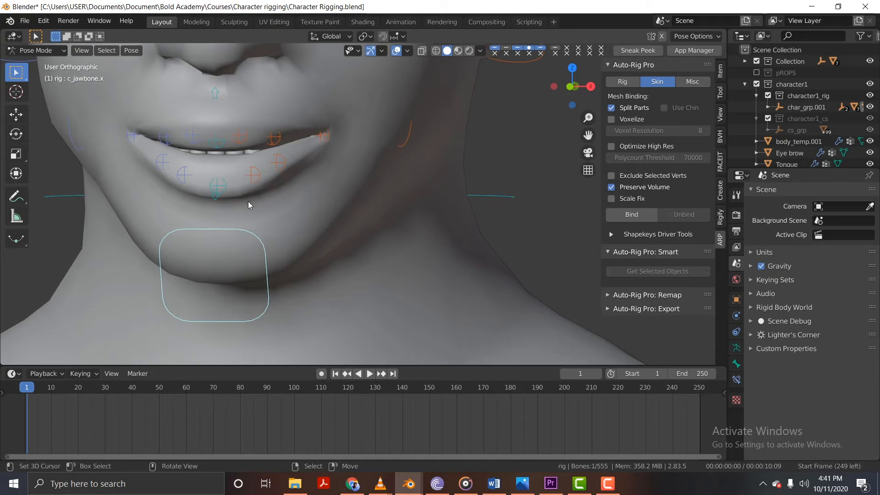
pyautogui.press('KP_1')
pyautogui.scroll(-5, 272, 195)
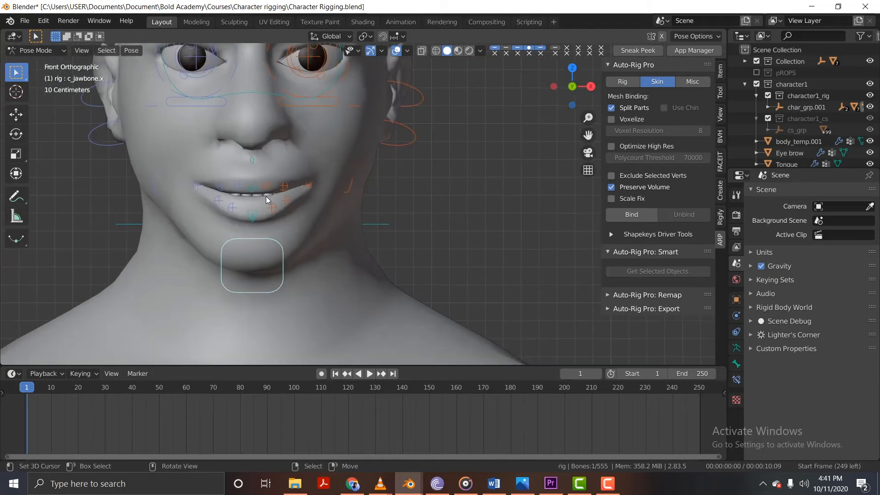
pyautogui.press('g')
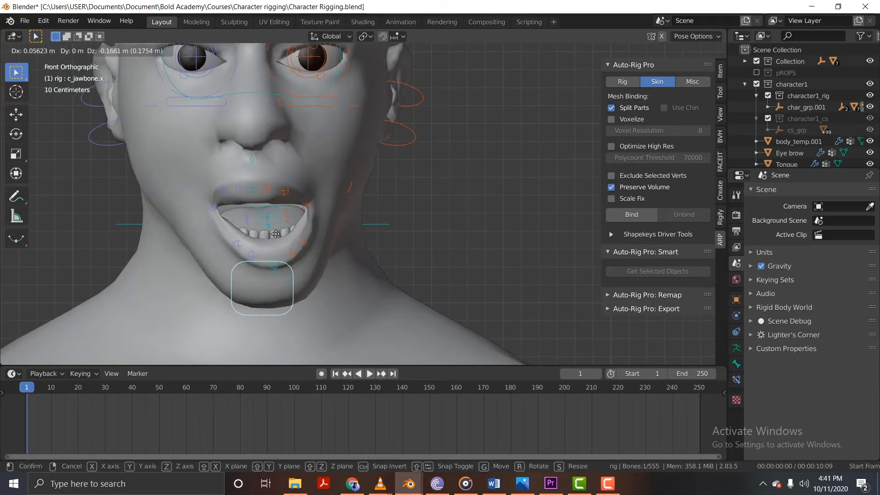
pyautogui.click(274, 246)
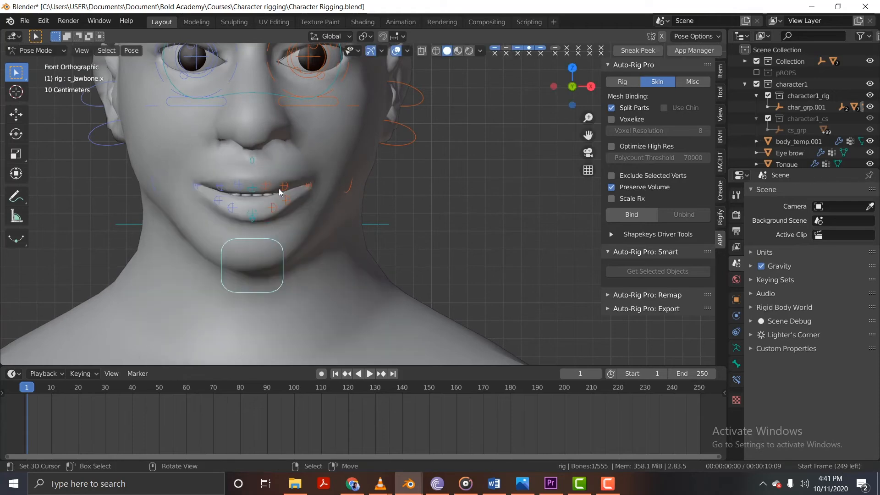
# Test the gaze by moving c_eye_target.x sideways, and try the c_eyebrow_01.r control.
pyautogui.scroll(-4, 285, 219)
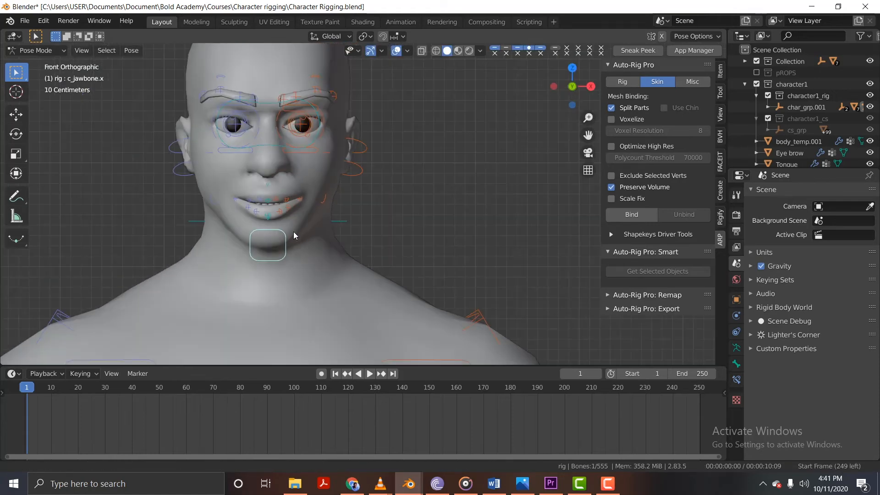
pyautogui.scroll(2, 278, 230)
pyautogui.scroll(-2, 270, 212)
pyautogui.scroll(4, 286, 204)
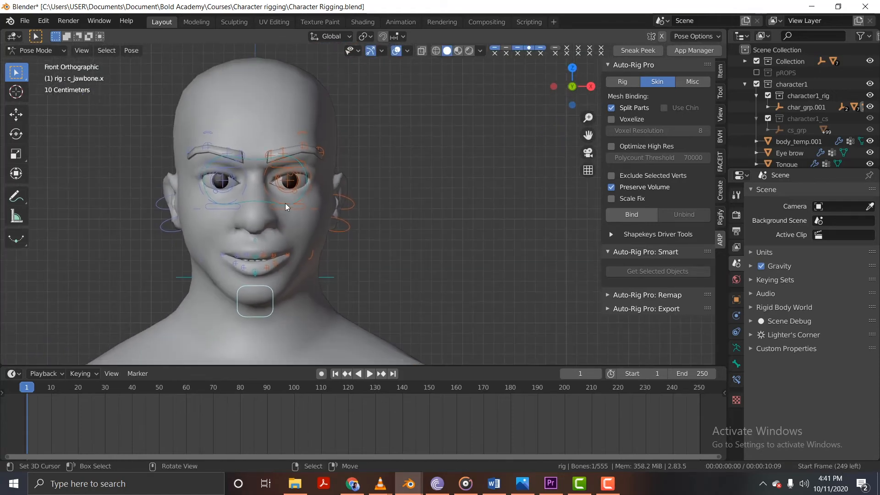
pyautogui.scroll(-3, 291, 210)
pyautogui.press('g')
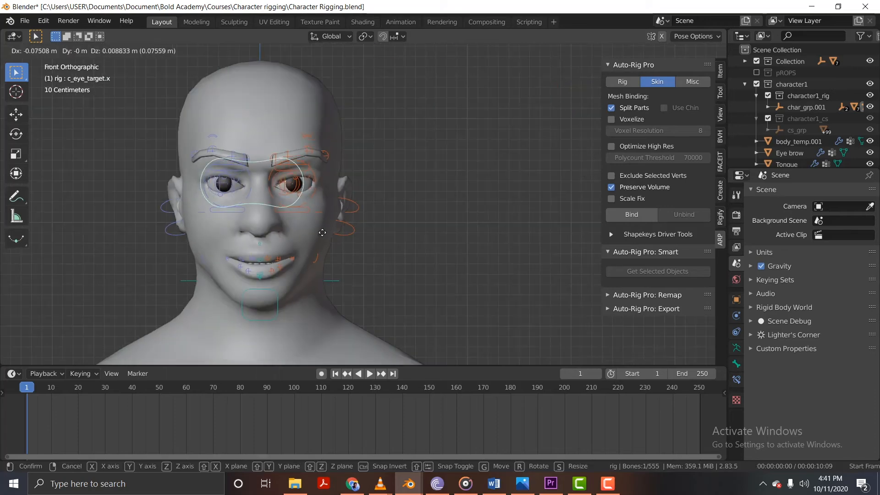
pyautogui.click(233, 158)
pyautogui.moveTo(234, 160); pyautogui.dragTo(239, 139, button='right')
# Test the left wrist with a cancelled rotation of the c_hand_fk.l control.
pyautogui.scroll(-3, 259, 188)
pyautogui.keyDown('shift'); pyautogui.moveTo(307, 298); pyautogui.dragTo(303, 132, button='middle'); pyautogui.keyUp('shift')
pyautogui.scroll(-4, 321, 131)
pyautogui.scroll(3, 375, 190)
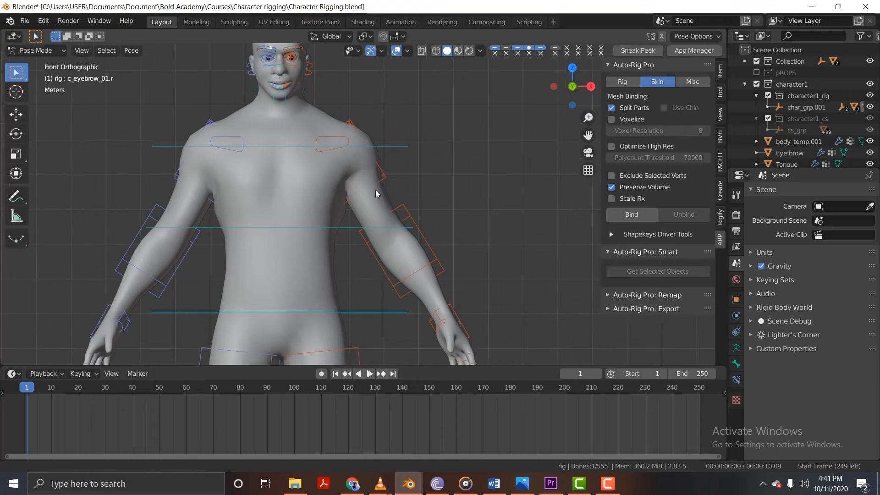
pyautogui.press('r')
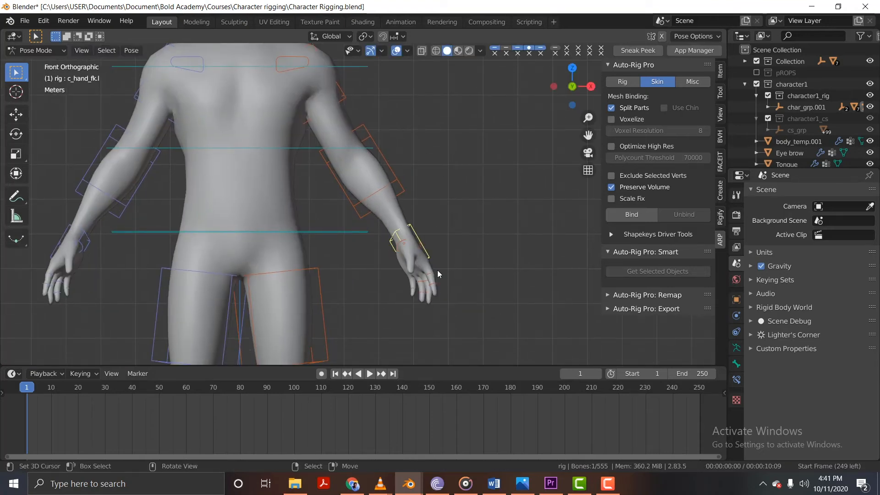
pyautogui.press('x')
pyautogui.press('Escape')
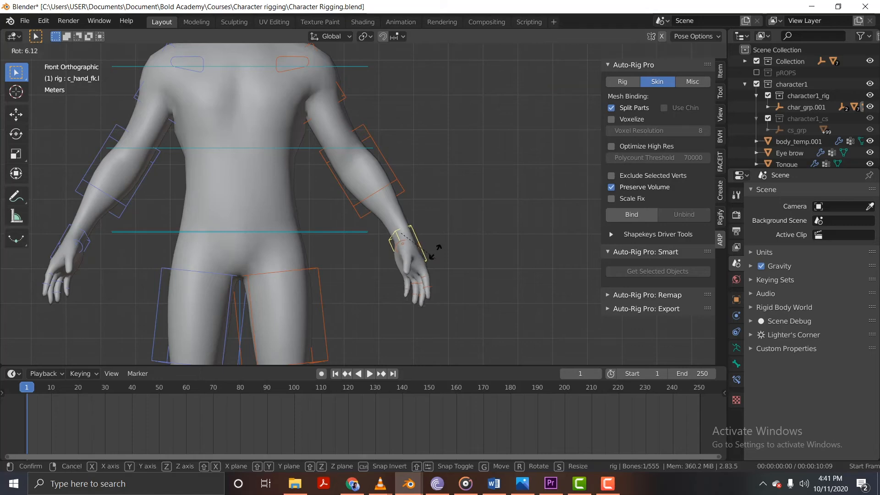
# Bend the left forearm in front of the body by rotating c_forearm_fk.l to about 77° on its local Z axis.
pyautogui.press('r')
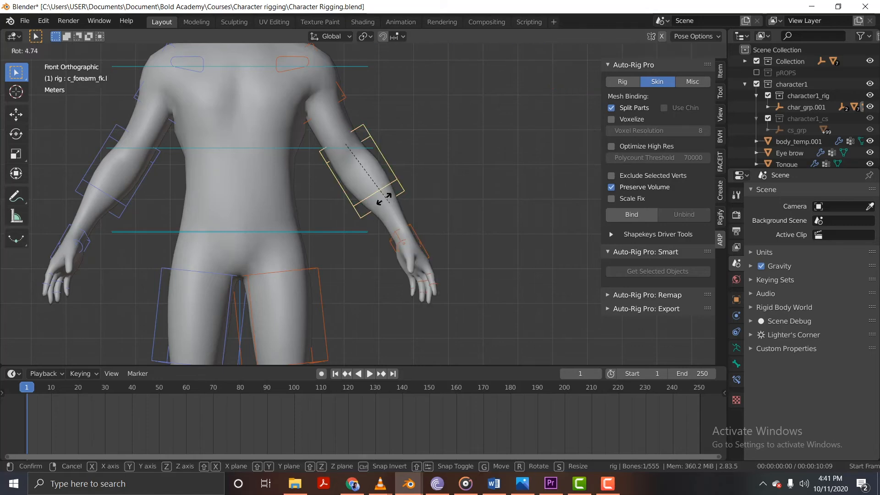
pyautogui.press('r')
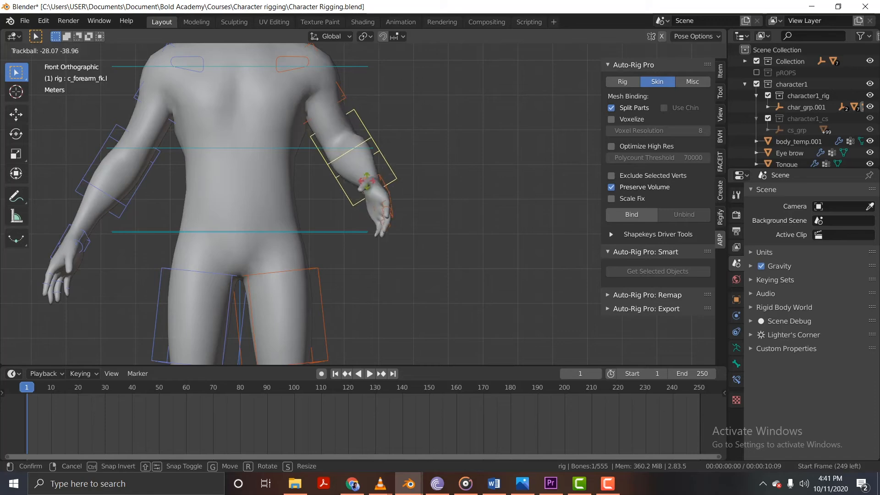
pyautogui.click(381, 174)
pyautogui.moveTo(382, 173); pyautogui.dragTo(349, 141, button='middle')
pyautogui.moveTo(261, 146); pyautogui.dragTo(348, 137, button='middle')
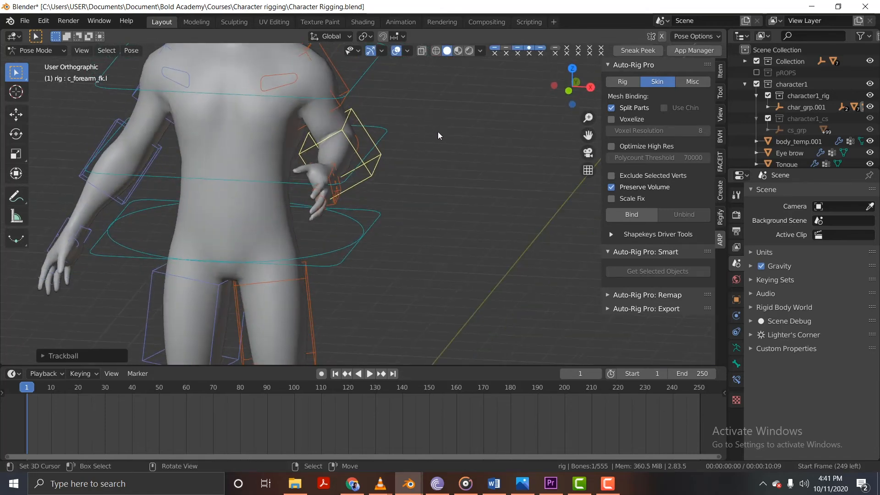
pyautogui.press('r')
pyautogui.click(431, 192)
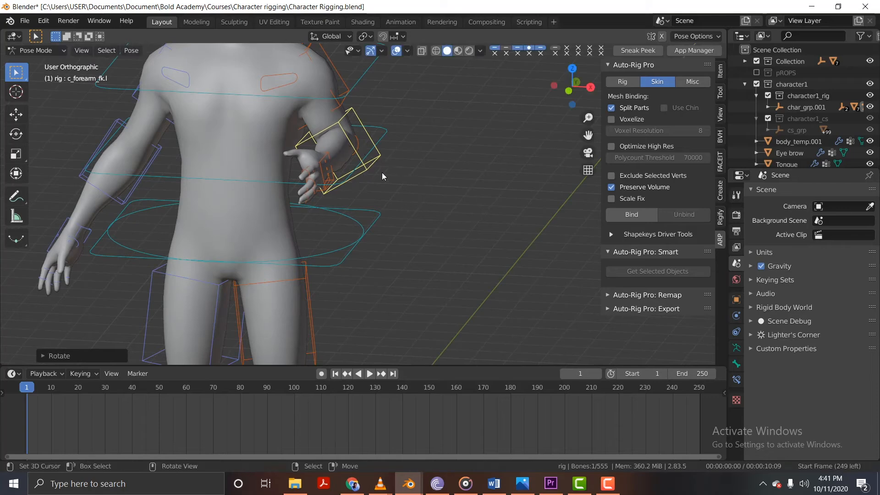
# Look through the sidebar settings for rig options and examine the transform and custom properties of c_forearm_fk.l.
pyautogui.click(634, 65)
pyautogui.click(617, 79)
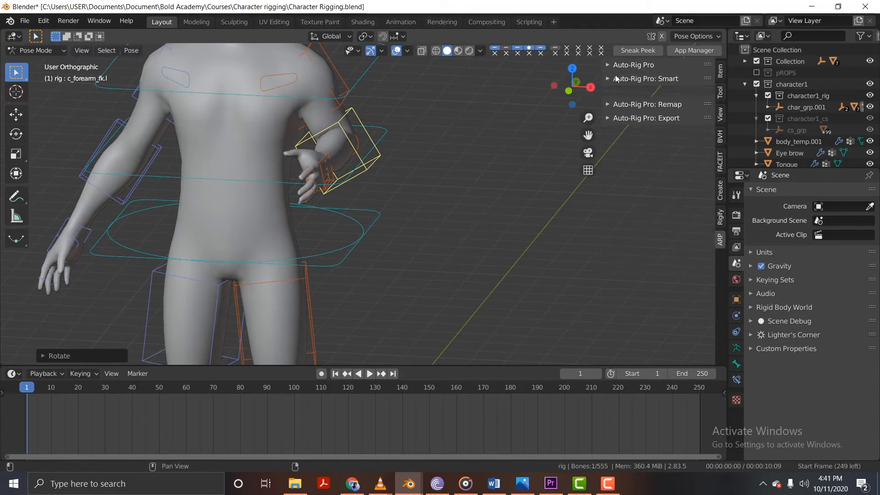
pyautogui.click(720, 113)
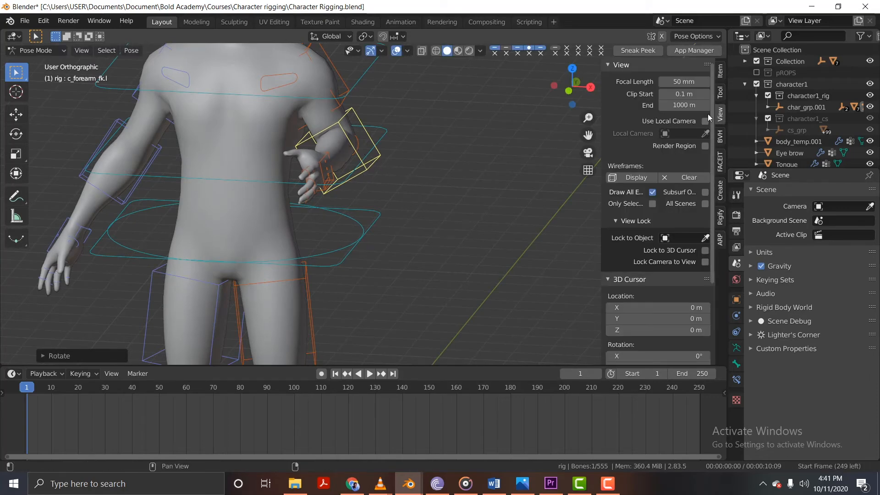
pyautogui.click(634, 65)
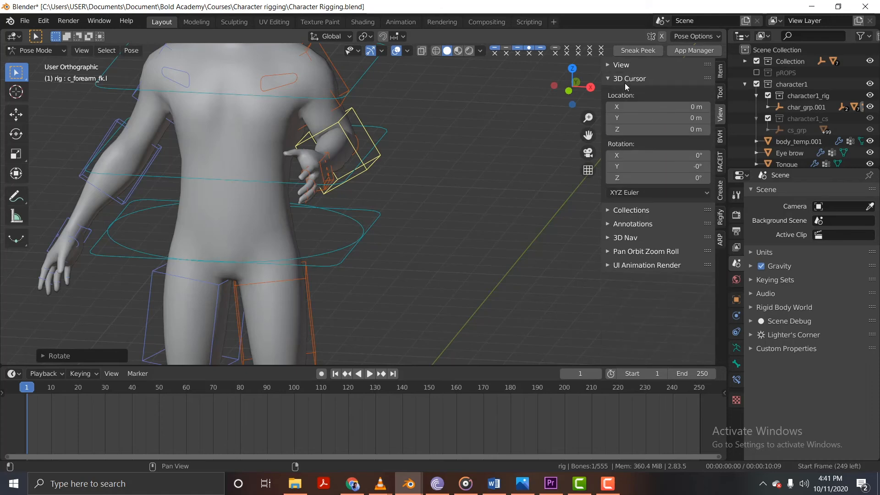
pyautogui.click(644, 264)
pyautogui.click(643, 265)
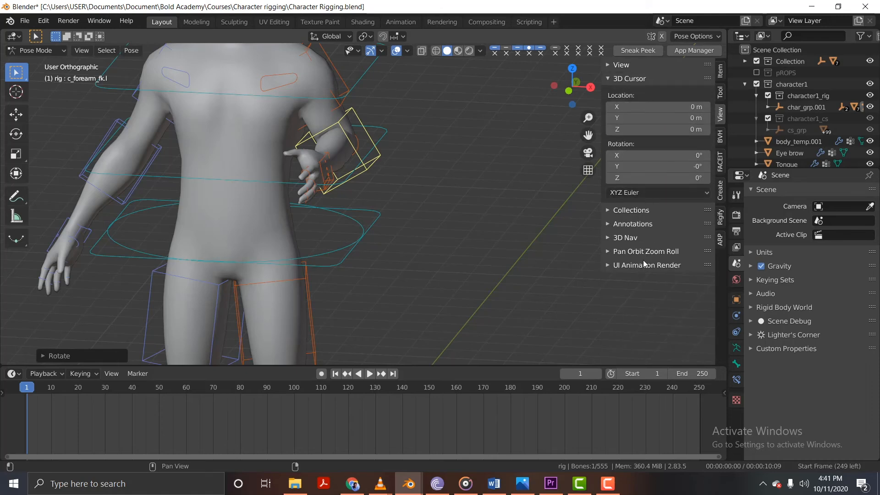
pyautogui.click(724, 73)
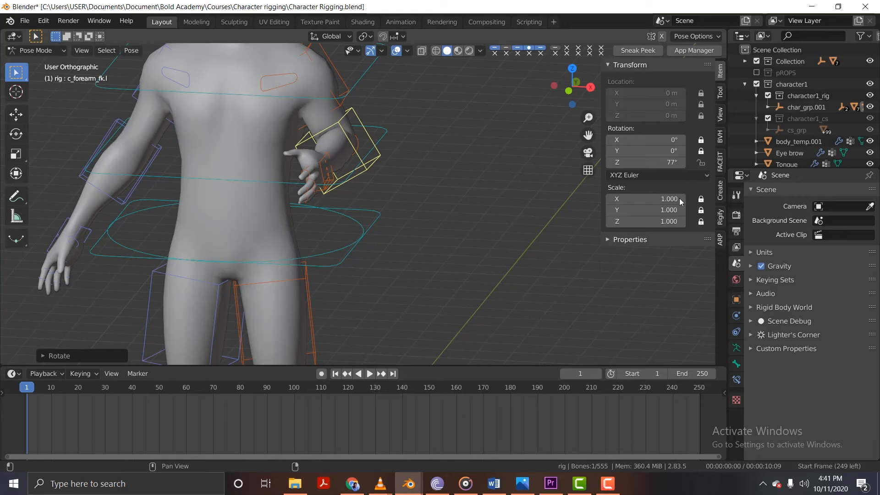
pyautogui.click(643, 243)
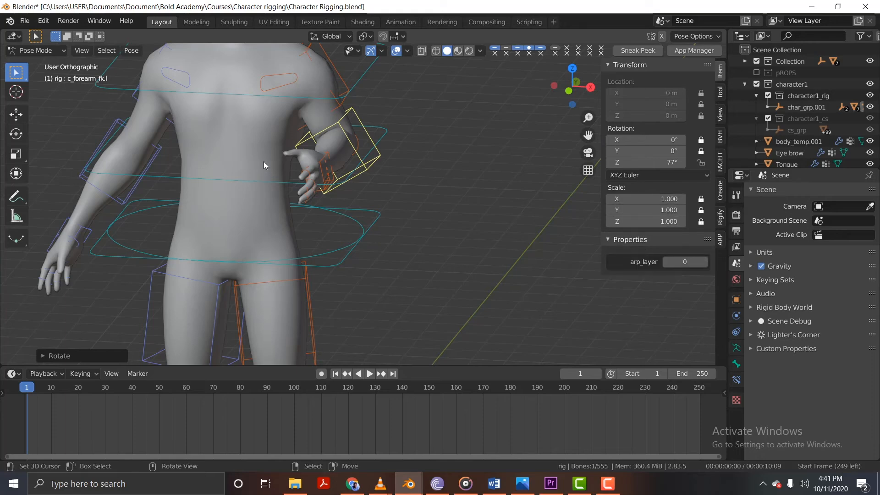
# Select c_hand_fk.l and examine its Rig Main Properties, including the IK-FK and finger settings.
pyautogui.click(321, 161)
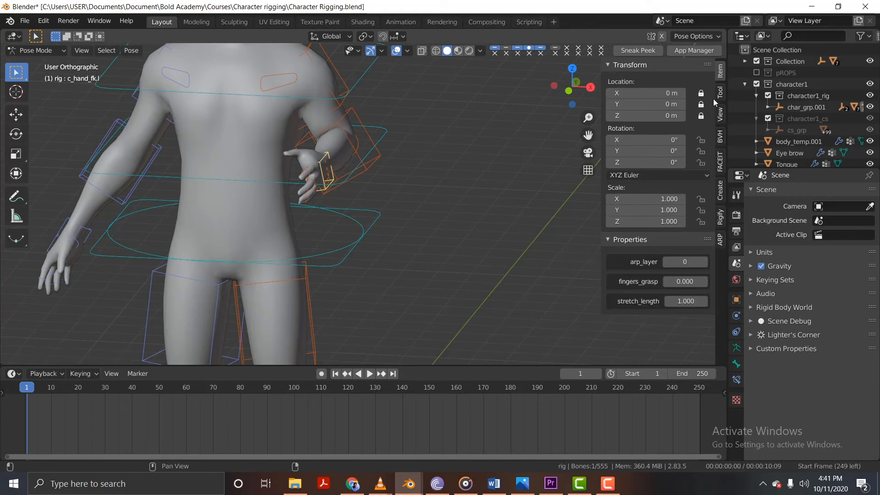
pyautogui.click(722, 93)
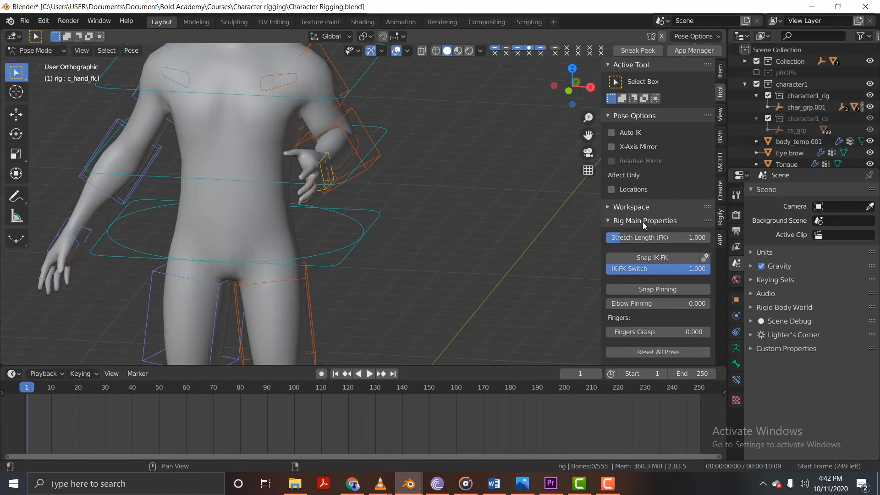
pyautogui.scroll(-2, 659, 227)
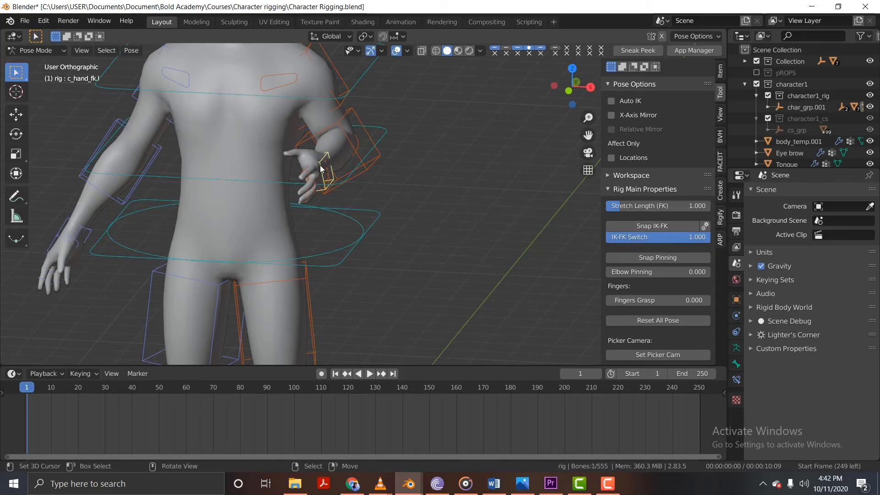
# Turn the left hand palm-up by rotating c_hand_fk.l about 80°, and refine its orientation with a trackball rotation.
pyautogui.press('r')
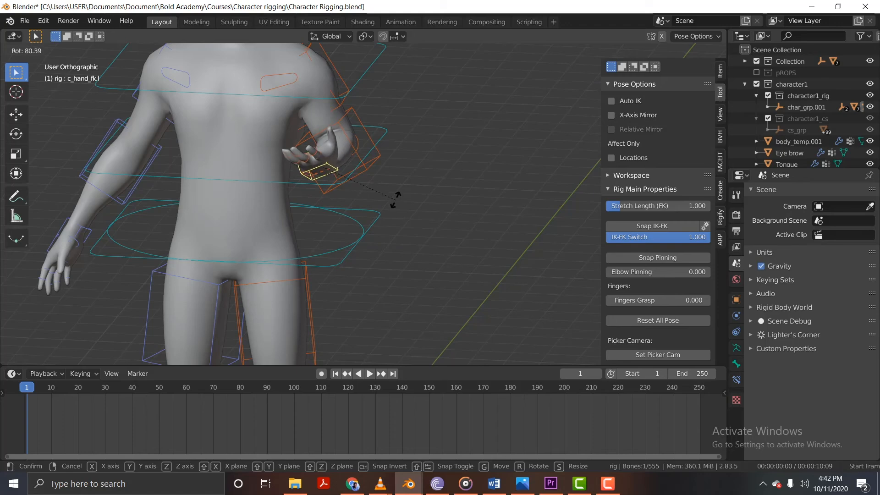
pyautogui.click(394, 199)
pyautogui.press('r')
pyautogui.press('r')
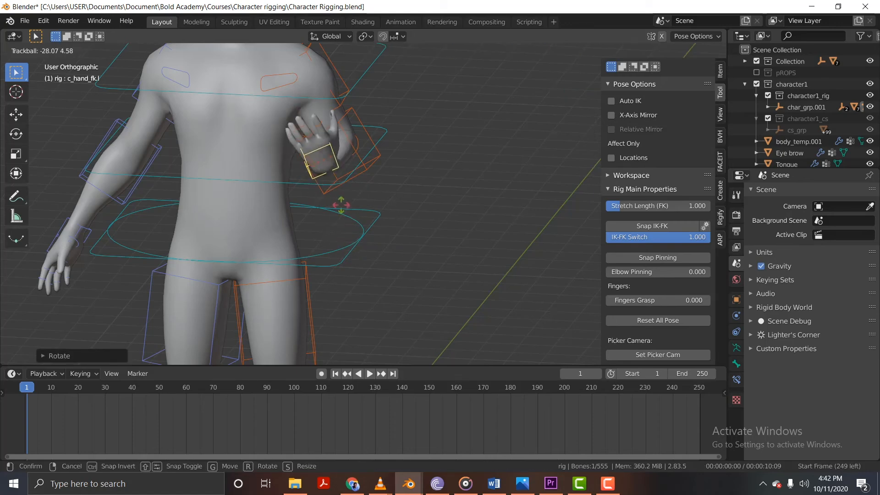
pyautogui.click(349, 296)
# Try moving the spine controls c_spine_02.x and c_spine_01.x and the root control c_root.x.
pyautogui.moveTo(359, 252); pyautogui.dragTo(287, 216, button='middle')
pyautogui.scroll(-4, 298, 207)
pyautogui.click(373, 161)
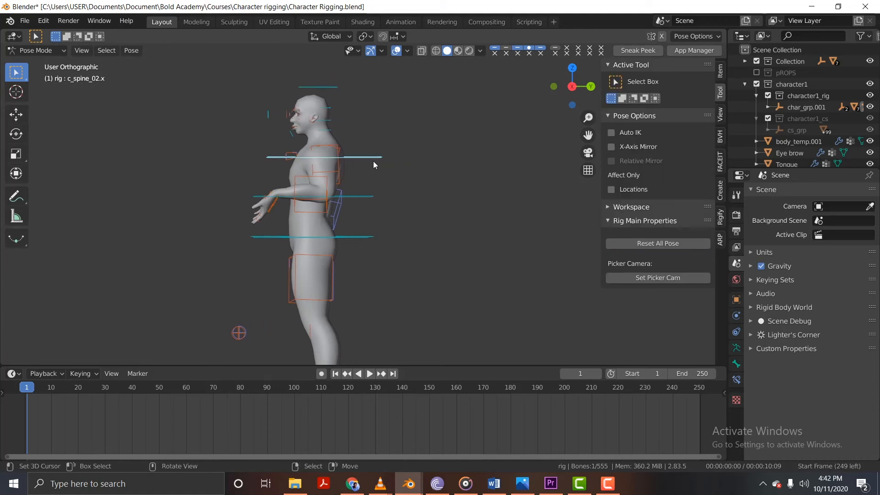
pyautogui.press('g')
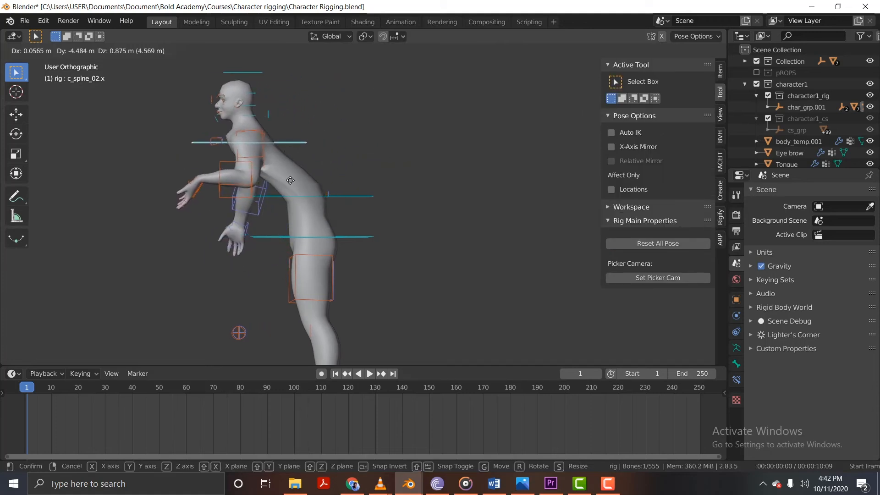
pyautogui.rightClick(366, 203)
pyautogui.press('g')
pyautogui.press('Escape')
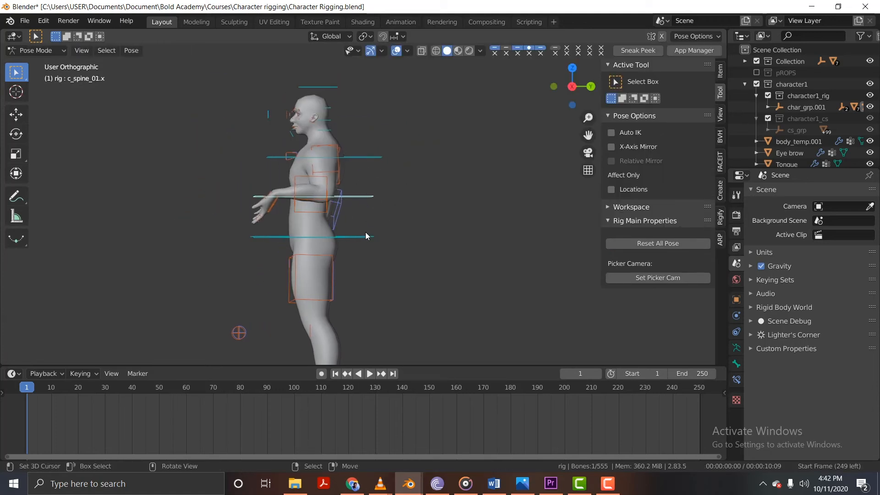
pyautogui.click(366, 237)
pyautogui.press('g')
pyautogui.press('Escape')
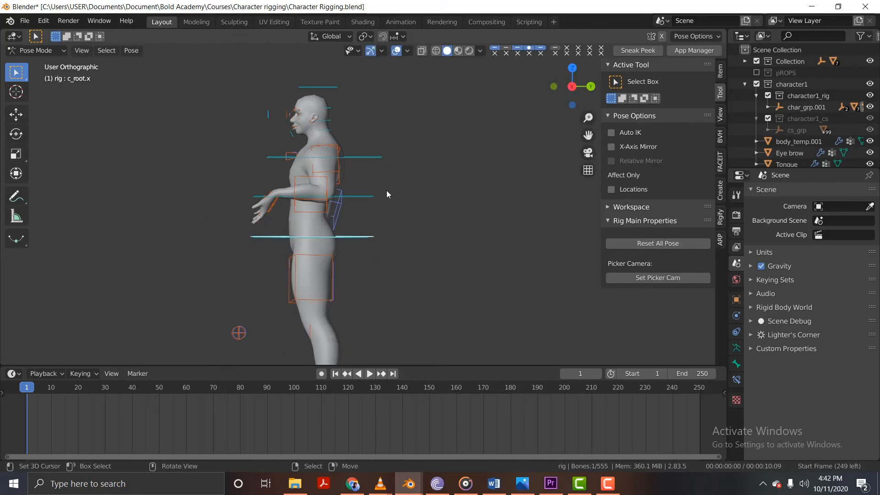
# Switch the left arm from FK to IK by setting the IK-FK Switch of c_hand_fk.l to 0.000.
pyautogui.click(275, 208)
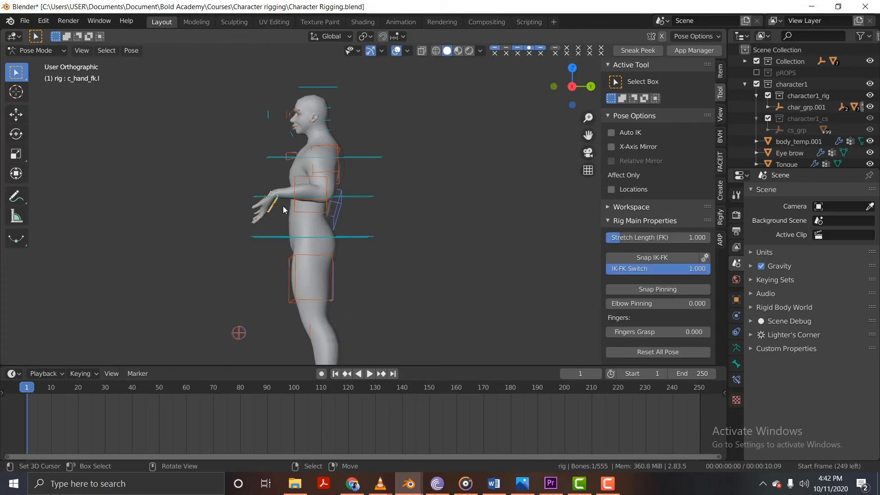
pyautogui.moveTo(282, 205); pyautogui.dragTo(347, 220, button='middle')
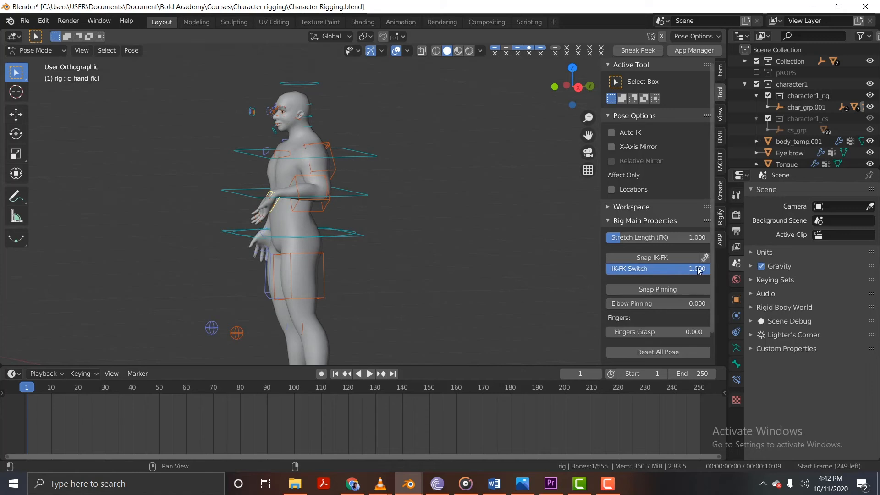
pyautogui.moveTo(699, 271); pyautogui.dragTo(600, 271)
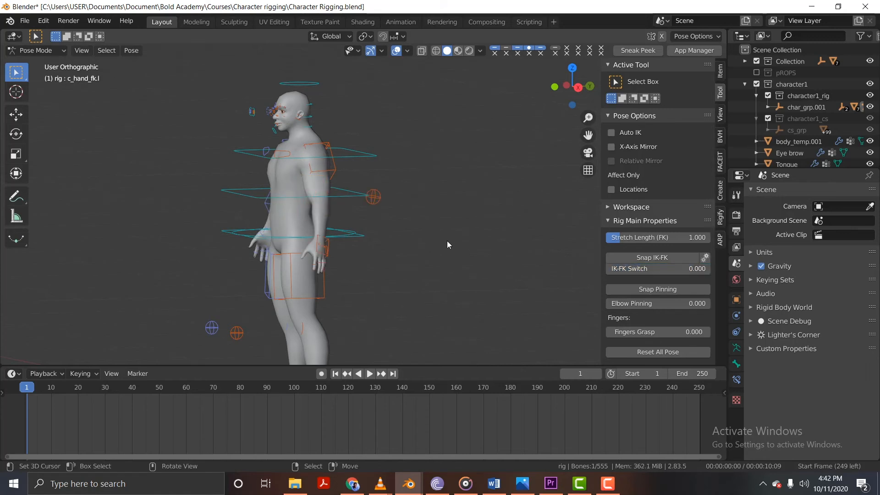
# Move the left hand's IK control c_hand_ik.l forward and up so the elbow bends in front of the torso.
pyautogui.moveTo(327, 233); pyautogui.dragTo(345, 233)
pyautogui.moveTo(335, 245); pyautogui.dragTo(373, 246, button='middle')
pyautogui.moveTo(329, 242); pyautogui.dragTo(267, 217, button='right')
pyautogui.hotkey('ctrl', 'z')
pyautogui.moveTo(339, 253); pyautogui.dragTo(269, 202, button='right')
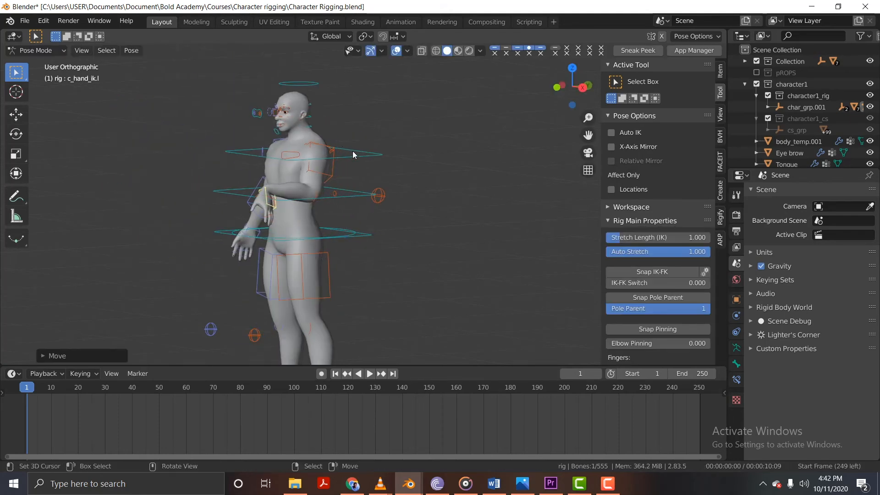
# Rotate c_hand_ik.l so the fingers of the left hand point upward.
pyautogui.press('r')
pyautogui.click(245, 315)
pyautogui.moveTo(266, 220); pyautogui.dragTo(306, 222, button='middle')
pyautogui.press('KP_1')
# Try pulling c_hand_ik.l about 8.1 m out to the side to test the left arm's auto stretch.
pyautogui.press('g')
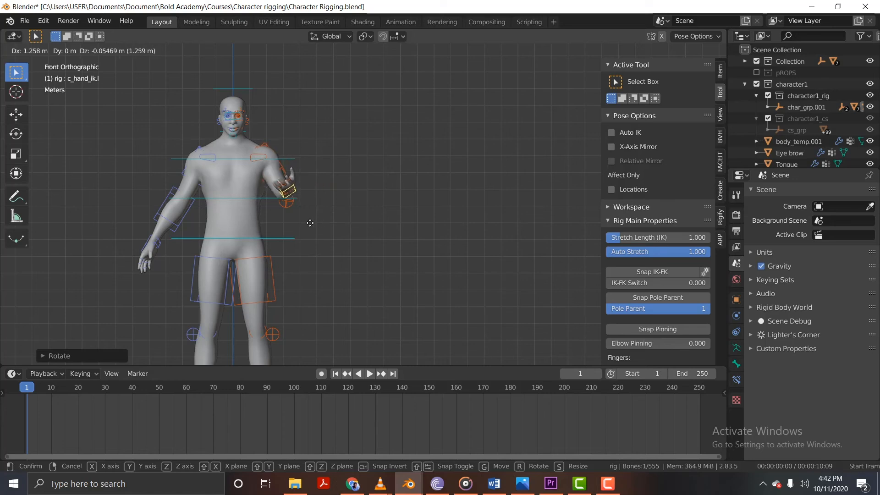
pyautogui.click(290, 217)
pyautogui.keyDown('shift'); pyautogui.moveTo(314, 211); pyautogui.dragTo(420, 205, button='middle'); pyautogui.keyUp('shift')
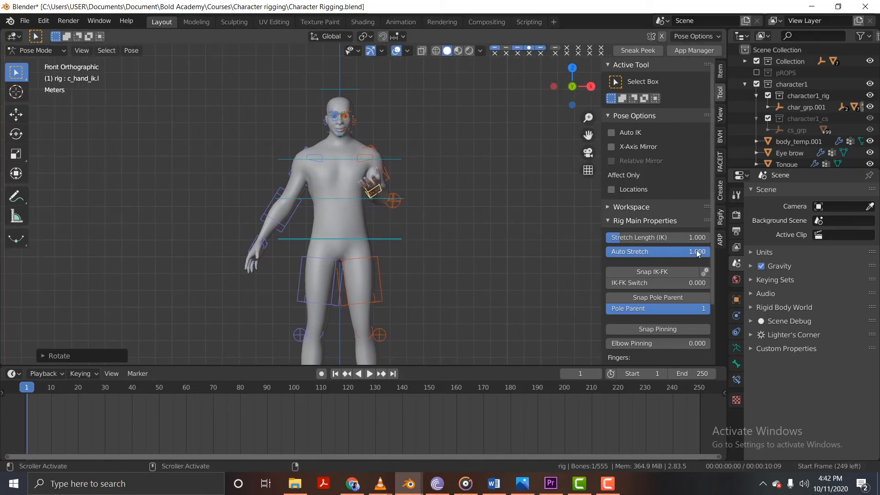
pyautogui.press('g')
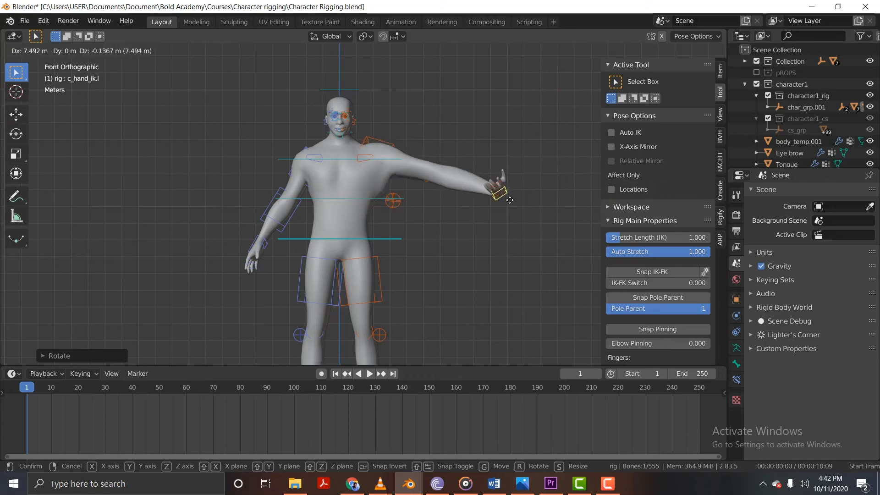
pyautogui.rightClick(552, 198)
# Set Auto Stretch of c_hand_ik.l to 0.000 and test the left arm's reach by pulling the control outward.
pyautogui.moveTo(685, 251); pyautogui.dragTo(567, 242)
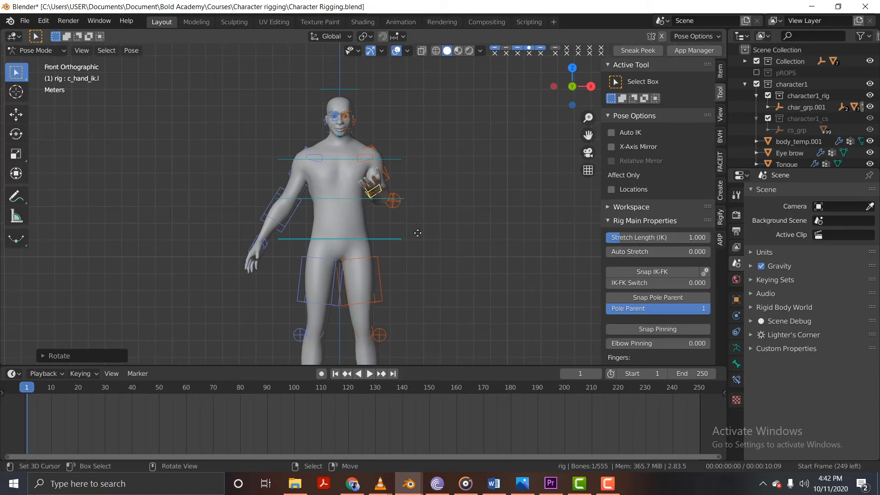
pyautogui.press('g')
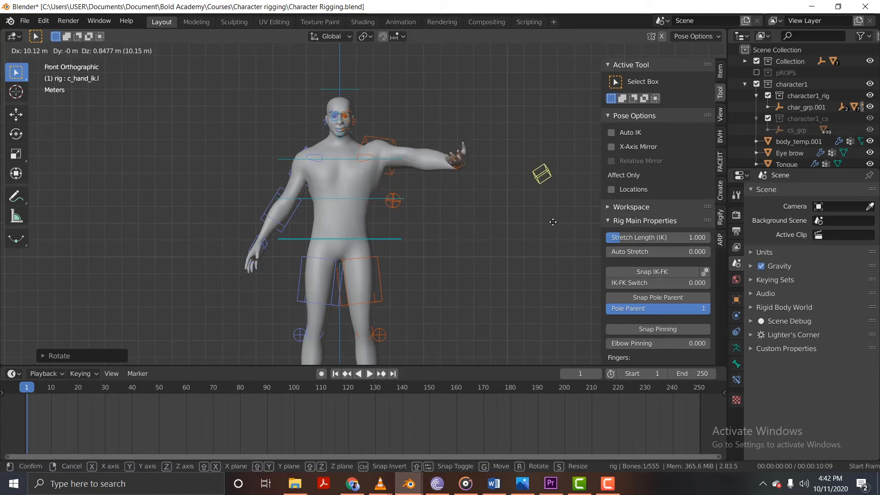
pyautogui.rightClick(553, 224)
pyautogui.scroll(3, 379, 197)
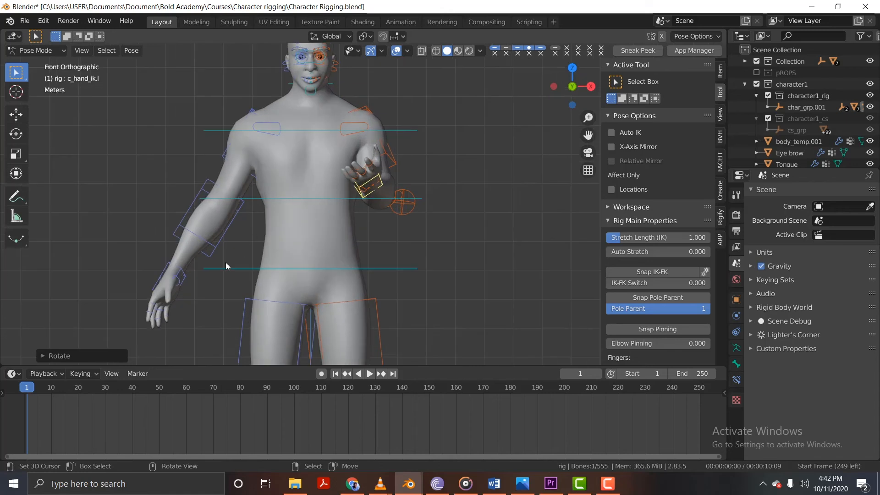
# Set the right arm's IK-FK Switch to 0.000 and the Auto Stretch of c_hand_ik.r to 0.000.
pyautogui.click(181, 266)
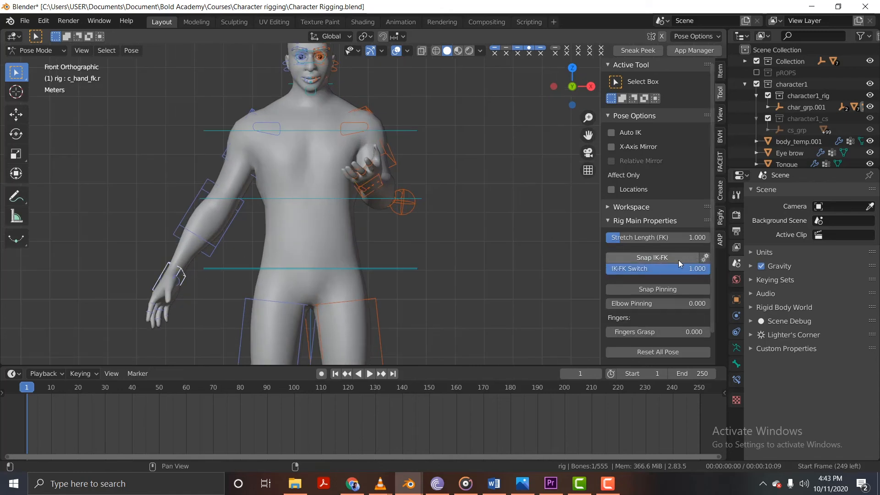
pyautogui.moveTo(692, 269); pyautogui.dragTo(596, 270)
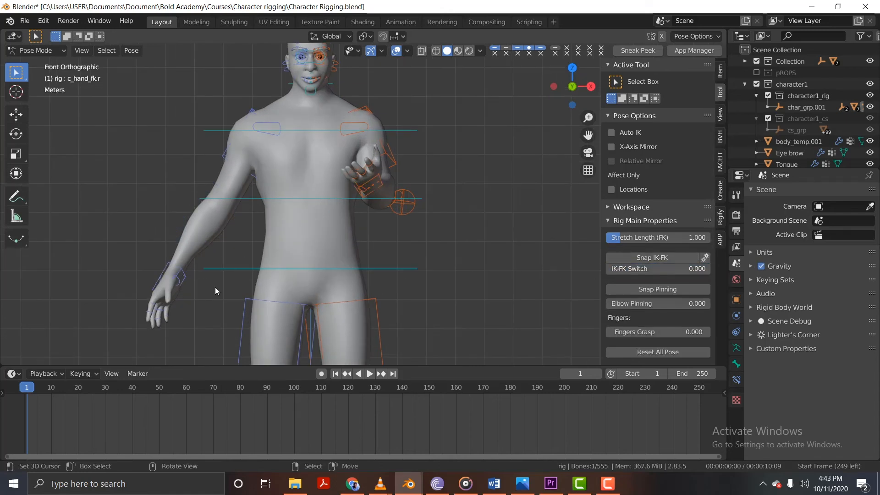
pyautogui.click(162, 272)
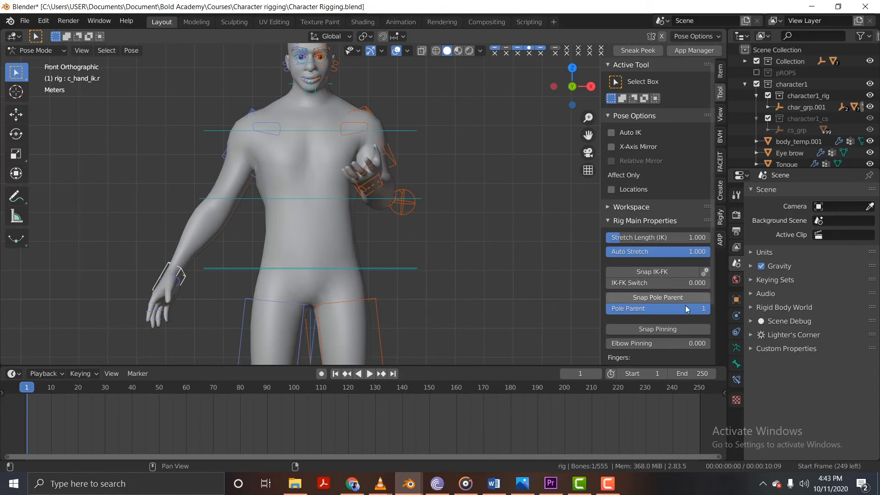
pyautogui.moveTo(697, 255); pyautogui.dragTo(589, 251)
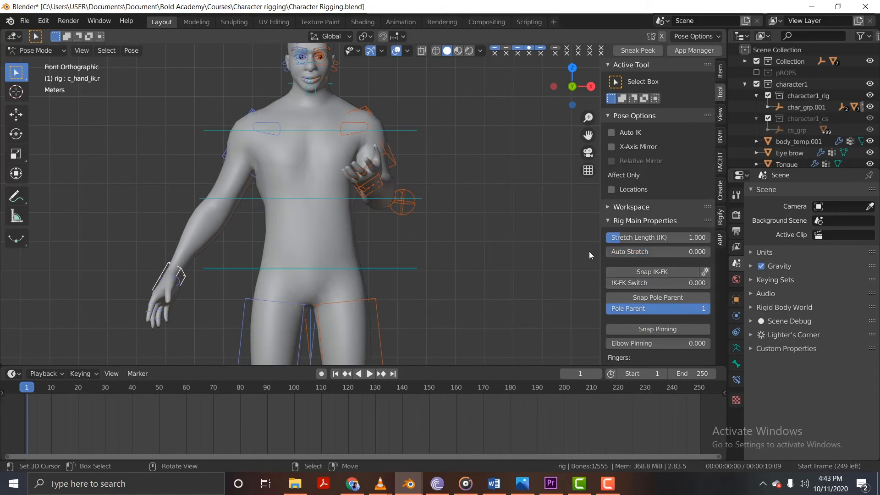
pyautogui.press('g')
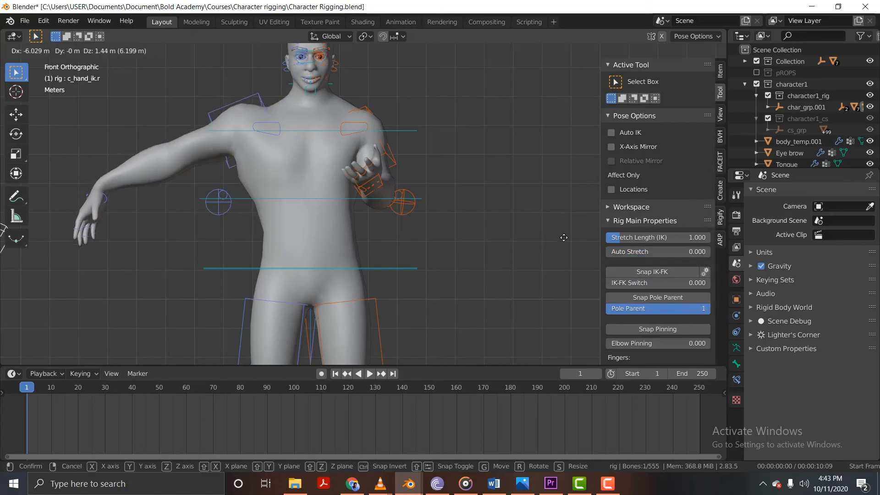
pyautogui.rightClick(193, 185)
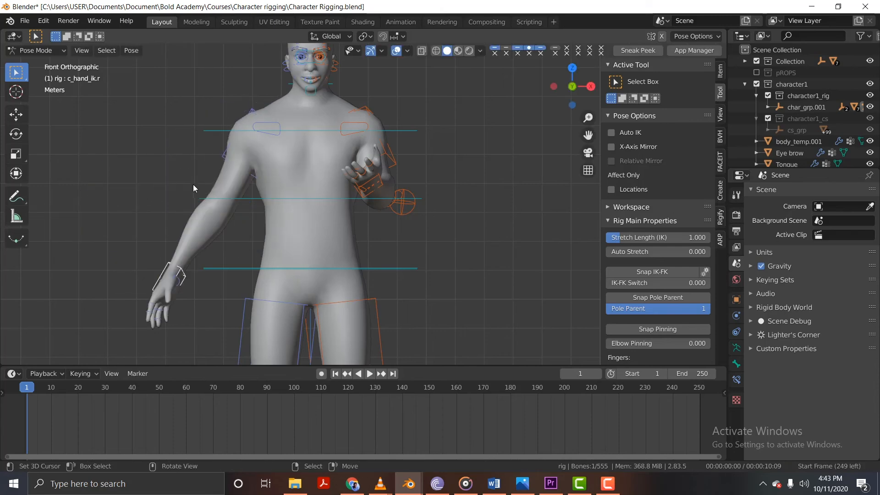
# Try moving c_hand_ik.l outward and down in the front view.
pyautogui.click(384, 178)
pyautogui.moveTo(378, 179); pyautogui.dragTo(314, 180, button='middle')
pyautogui.press('KP_1')
pyautogui.scroll(-3, 350, 189)
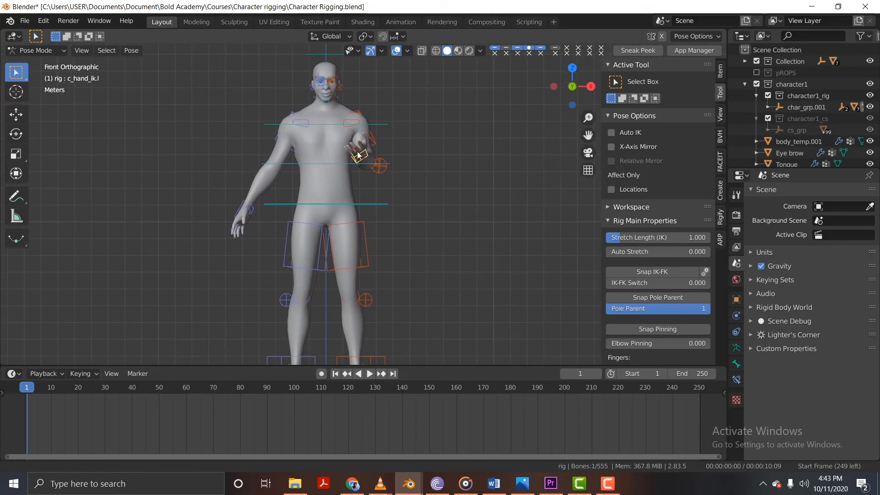
pyautogui.scroll(4, 328, 100)
pyautogui.press('g')
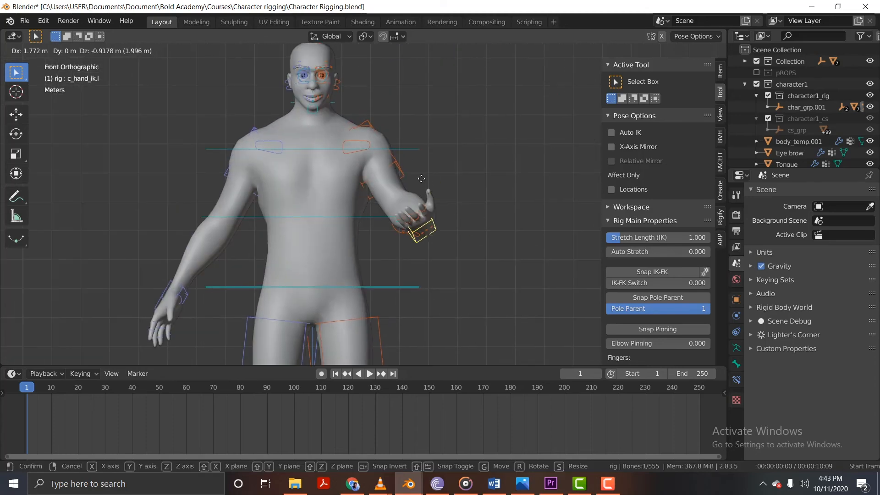
pyautogui.rightClick(379, 158)
pyautogui.scroll(1, 321, 121)
pyautogui.scroll(-3, 375, 200)
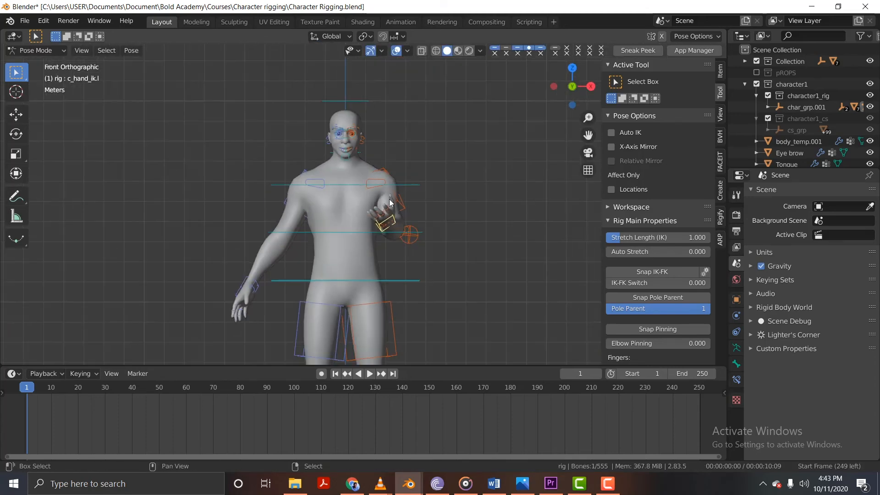
pyautogui.scroll(1, 389, 199)
# Try lifting the left leg forward with the IK foot control c_foot_ik.l in the right side view.
pyautogui.keyDown('shift'); pyautogui.moveTo(370, 274); pyautogui.dragTo(384, 138, button='middle'); pyautogui.keyUp('shift')
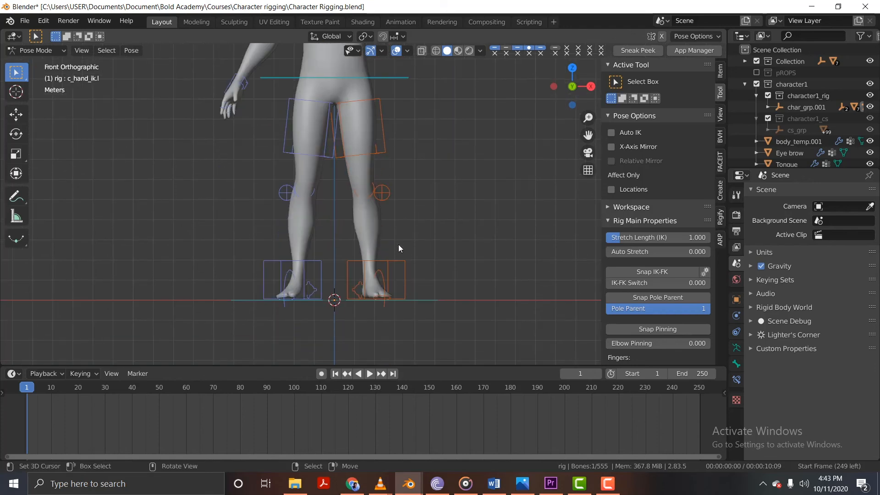
pyautogui.click(397, 262)
pyautogui.press('KP_3')
pyautogui.scroll(-3, 411, 248)
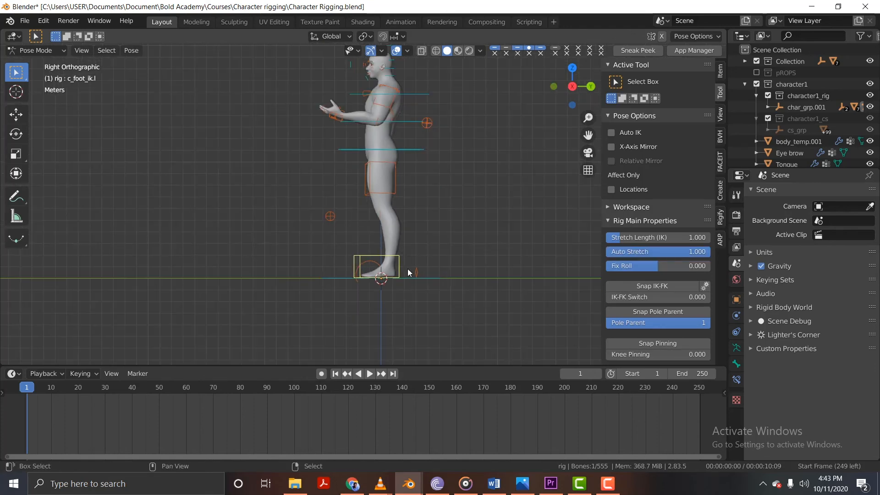
pyautogui.press('g')
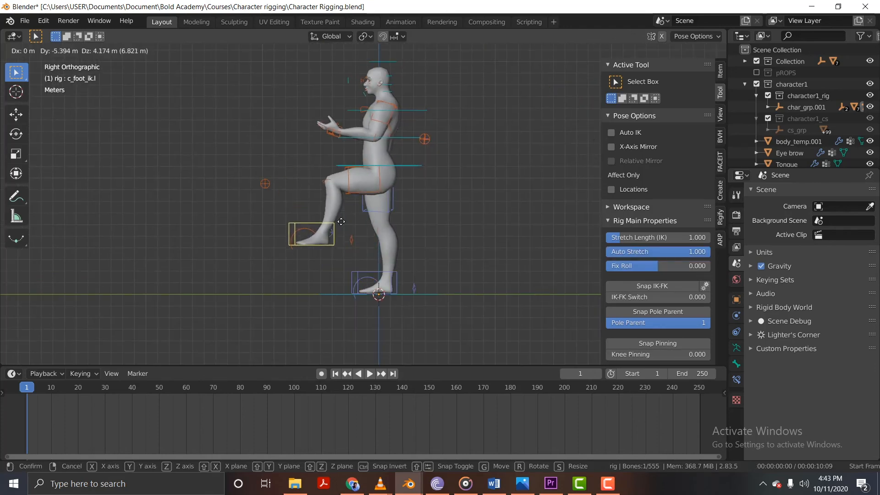
pyautogui.rightClick(372, 296)
# Raise the right leg in front of the body by moving c_foot_ik.r forward and up in the right side view.
pyautogui.click(364, 274)
pyautogui.moveTo(363, 268); pyautogui.dragTo(335, 261, button='middle')
pyautogui.press('KP_3')
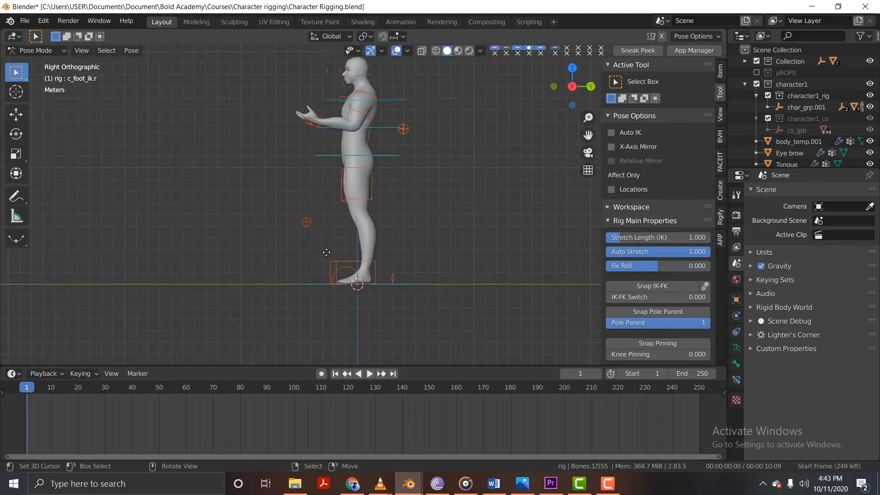
pyautogui.press('g')
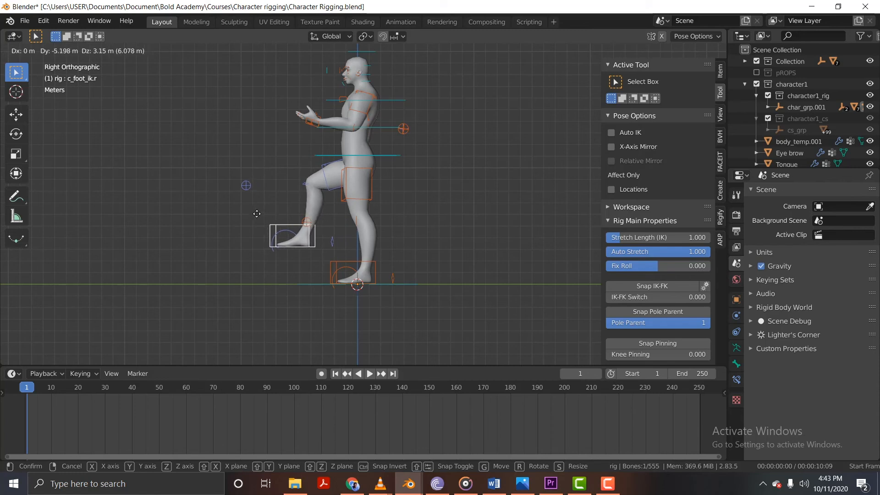
pyautogui.click(250, 216)
# Rotate c_foot_ik.r so the right toes tilt upward, and shift the foot sideways in the front view.
pyautogui.press('r')
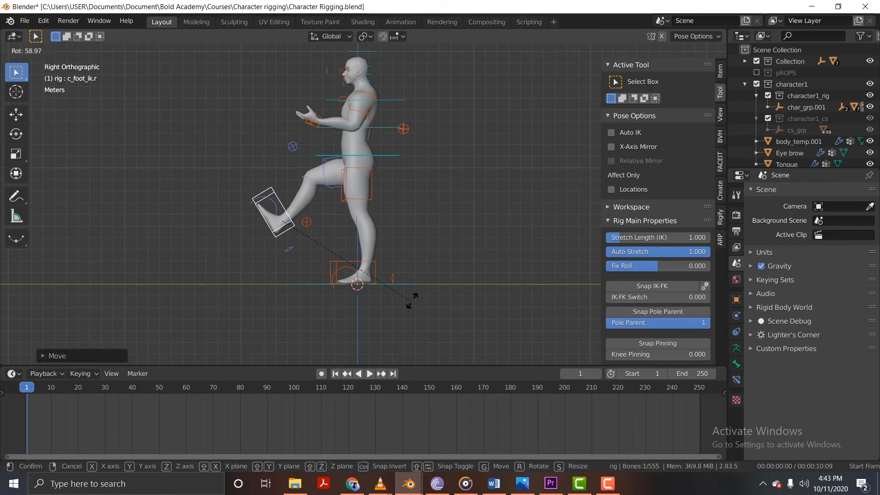
pyautogui.click(371, 243)
pyautogui.press('KP_1')
pyautogui.press('g')
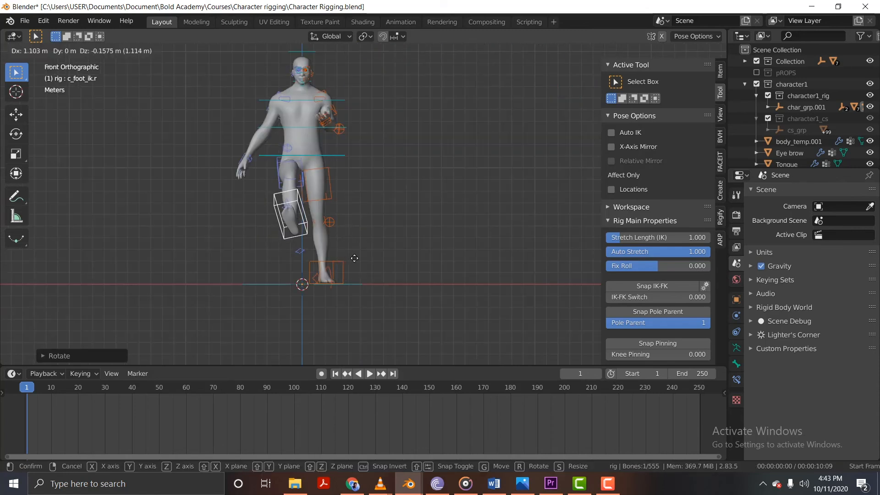
pyautogui.click(343, 262)
# Reposition the right hand beside the hip by moving its IK control c_hand_ik.r.
pyautogui.moveTo(342, 262); pyautogui.dragTo(258, 187, button='middle')
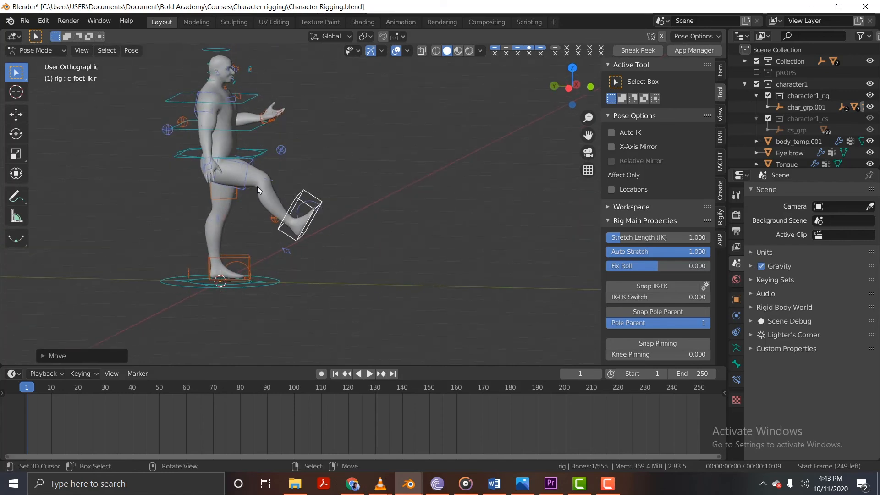
pyautogui.click(204, 161)
pyautogui.moveTo(204, 161); pyautogui.dragTo(266, 162, button='middle')
pyautogui.press('g')
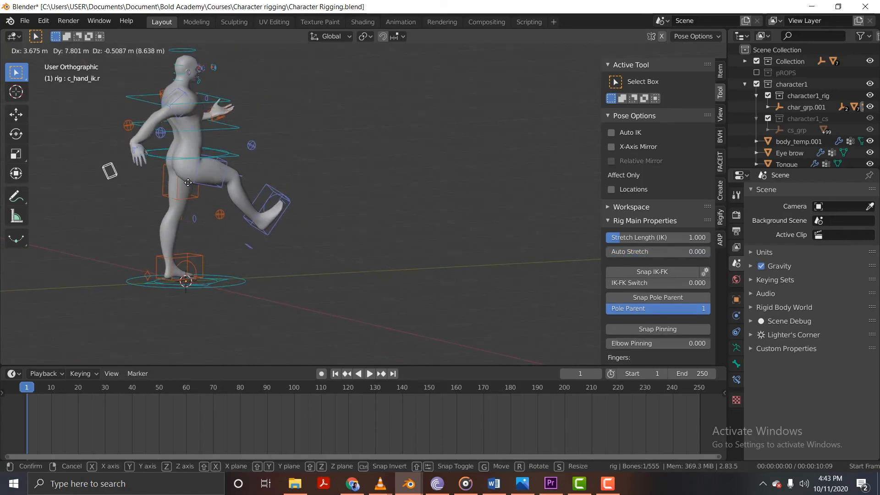
pyautogui.click(257, 185)
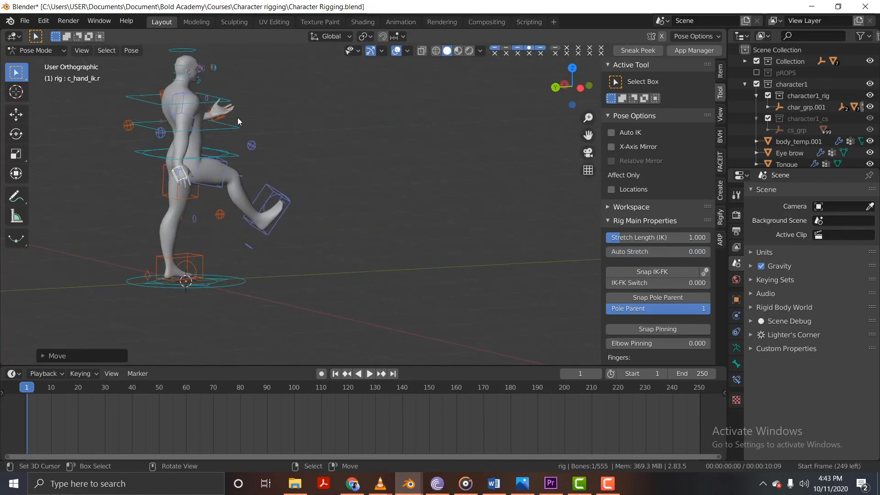
# Rotate c_hand_ik.r and raise it so the right elbow bends with the hand near the hip.
pyautogui.press('r')
pyautogui.click(287, 241)
pyautogui.press('g')
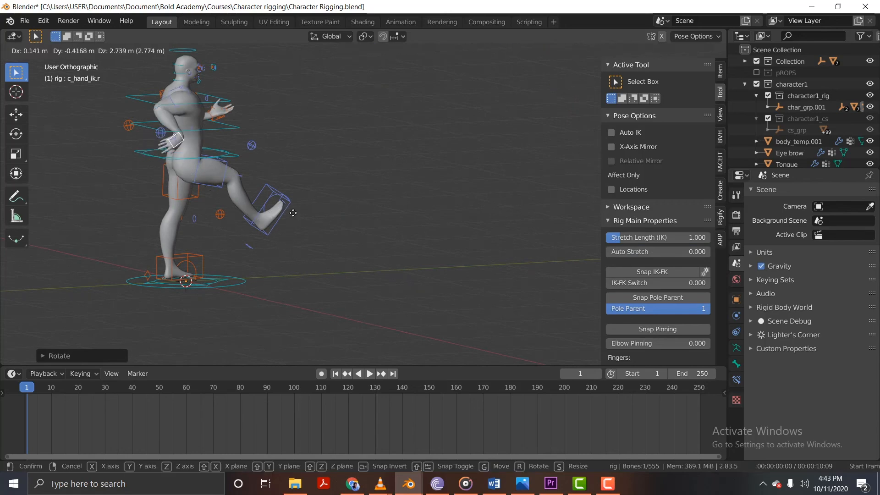
pyautogui.click(288, 223)
pyautogui.moveTo(288, 223); pyautogui.dragTo(177, 207, button='middle')
pyautogui.press('KP_1')
pyautogui.scroll(3, 251, 137)
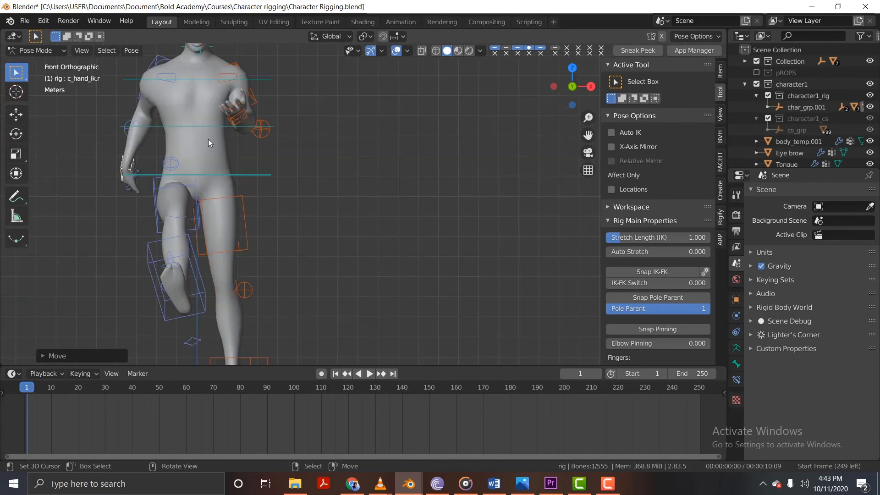
# Rotate the head control c_head.x in the front view to tilt the head toward the right shoulder and back over toward the left.
pyautogui.keyDown('shift'); pyautogui.moveTo(200, 116); pyautogui.dragTo(248, 276, button='middle'); pyautogui.keyUp('shift')
pyautogui.scroll(4, 248, 122)
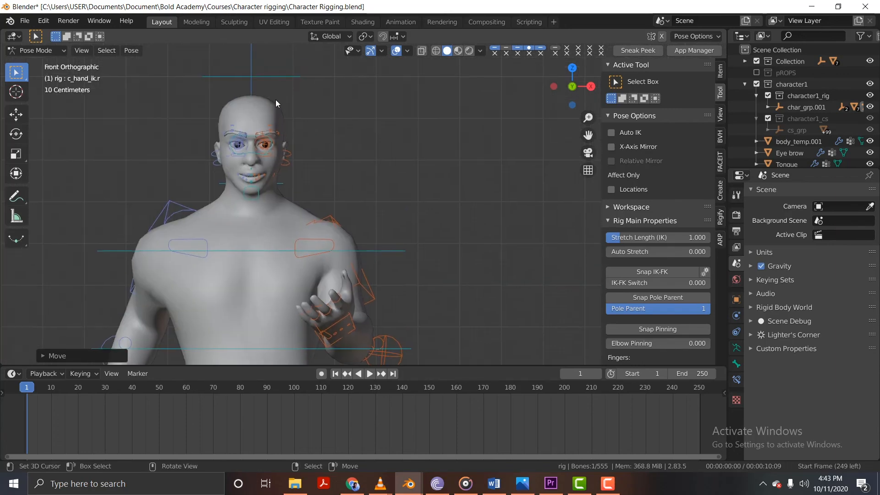
pyautogui.click(280, 81)
pyautogui.scroll(-3, 293, 173)
pyautogui.press('r')
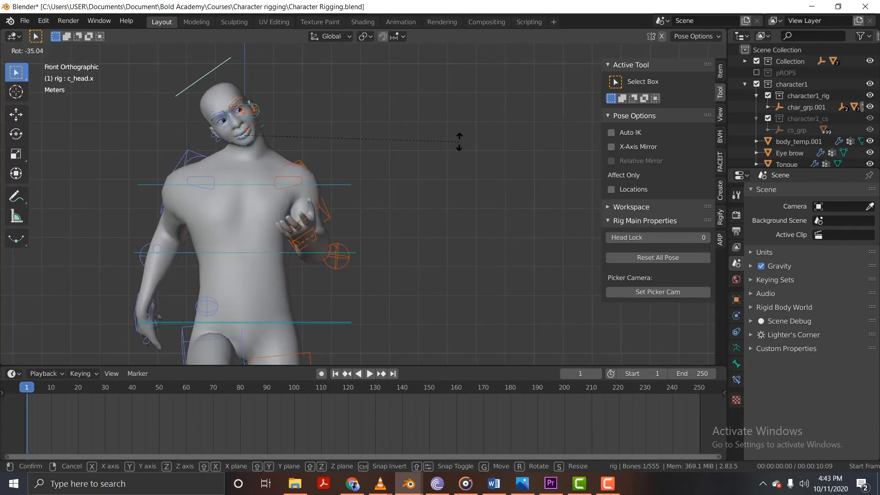
pyautogui.click(459, 142)
pyautogui.press('r')
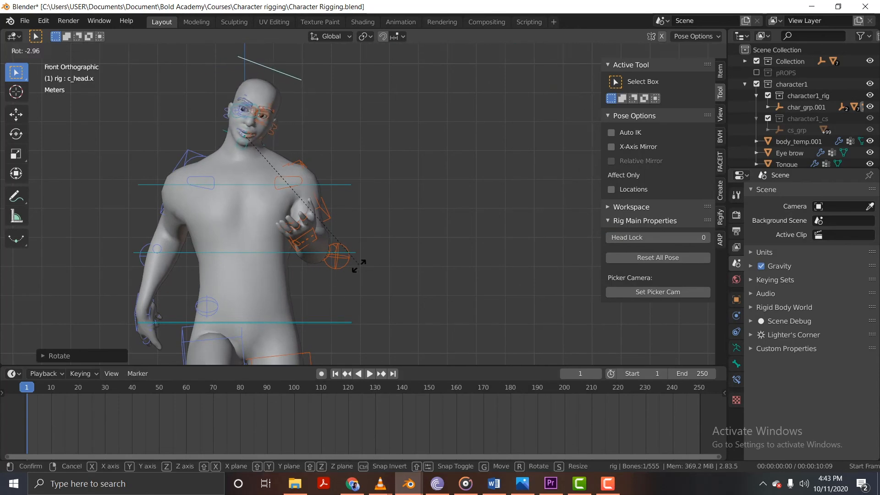
pyautogui.click(342, 288)
pyautogui.moveTo(341, 288); pyautogui.dragTo(324, 247, button='middle')
pyautogui.press('KP_1')
pyautogui.scroll(-4, 384, 203)
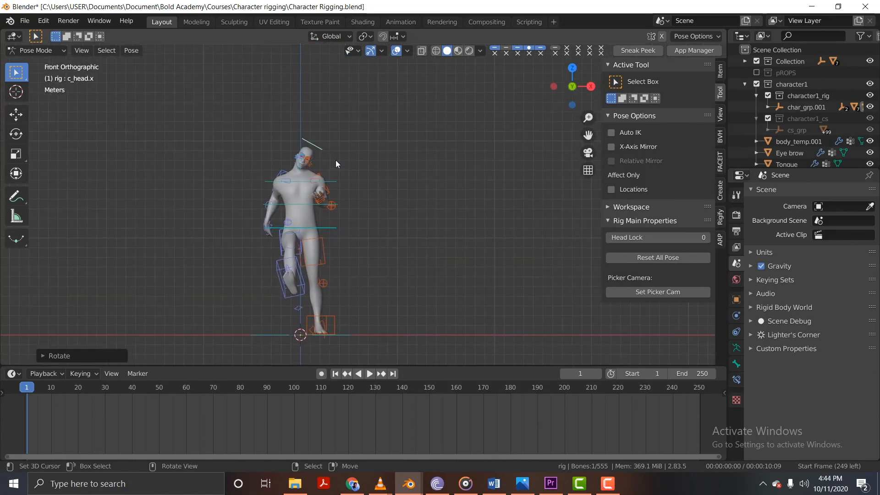
# Select all visible rig controls and clear their location and rotation to return the character to its rest pose.
pyautogui.scroll(4, 336, 161)
pyautogui.press('a')
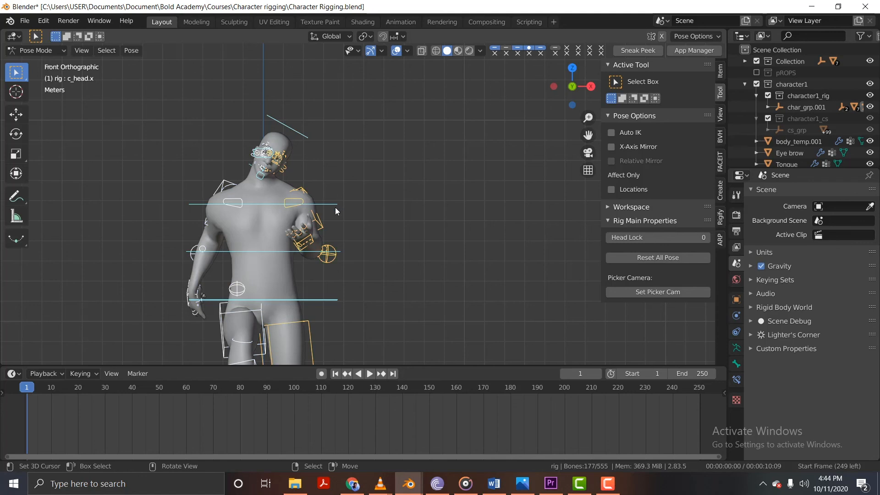
pyautogui.keyDown('shift'); pyautogui.moveTo(337, 213); pyautogui.dragTo(399, 145, button='middle'); pyautogui.keyUp('shift')
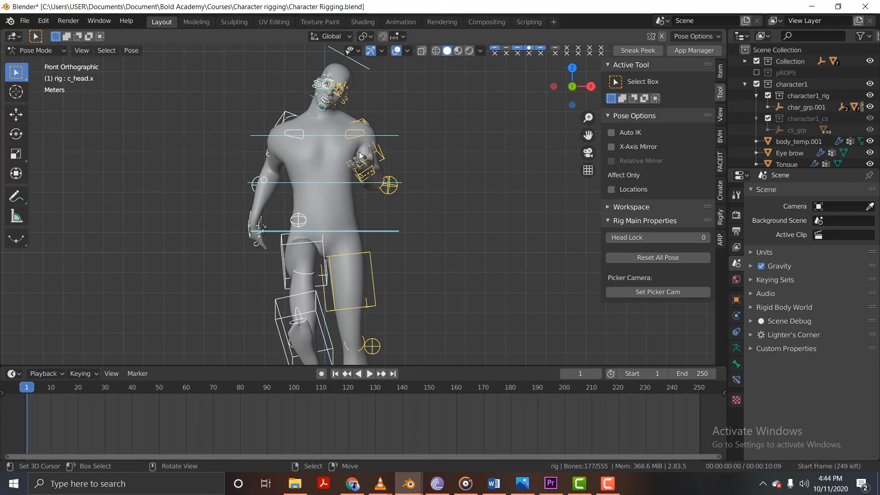
pyautogui.hotkey('alt', 'r')
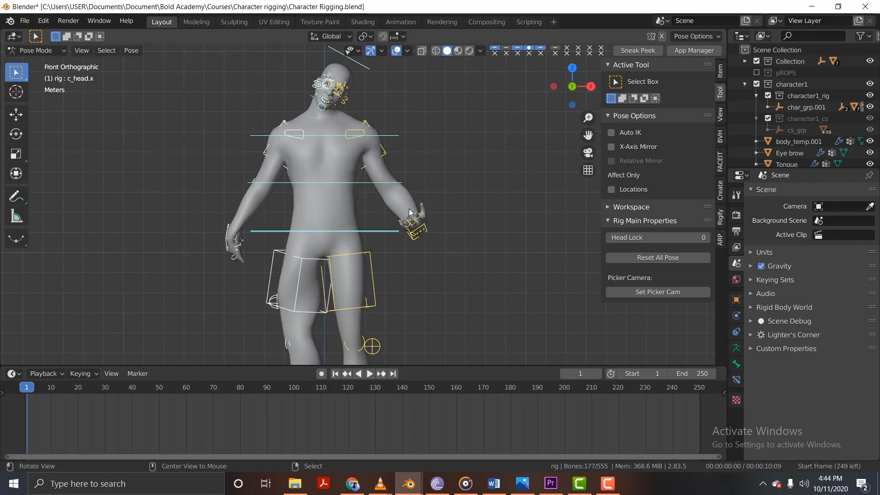
pyautogui.hotkey('alt', 'r')
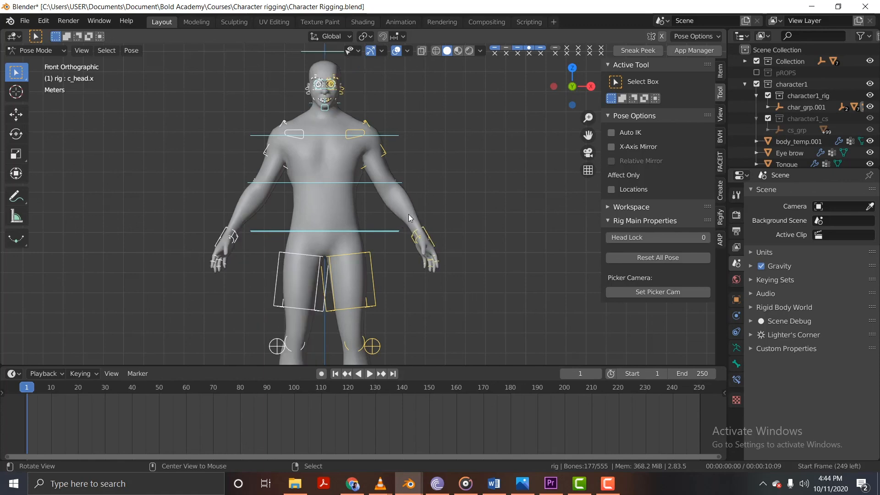
# Try moving the whole character with the root controls c_traj and c_pos at its feet, cancelling each move.
pyautogui.scroll(-3, 408, 220)
pyautogui.keyDown('shift'); pyautogui.moveTo(408, 251); pyautogui.dragTo(364, 296, button='middle'); pyautogui.keyUp('shift')
pyautogui.rightClick(335, 292)
pyautogui.press('g')
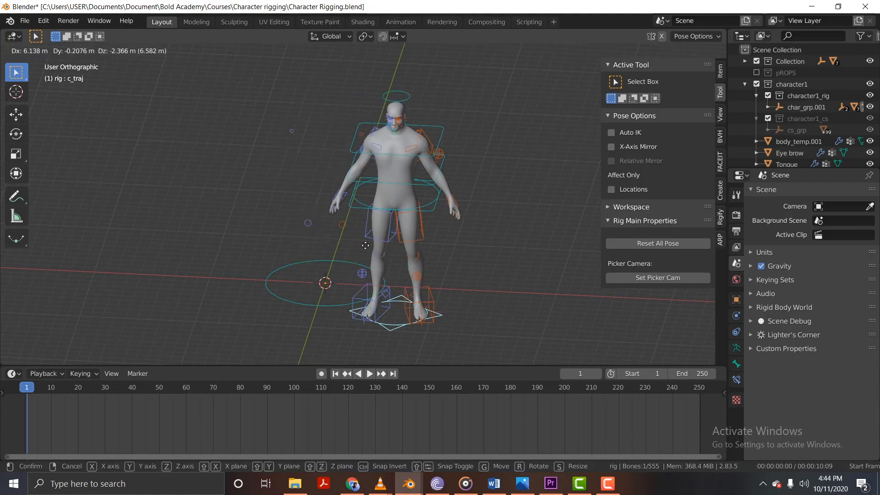
pyautogui.rightClick(359, 265)
pyautogui.rightClick(340, 308)
pyautogui.press('g')
pyautogui.rightClick(362, 240)
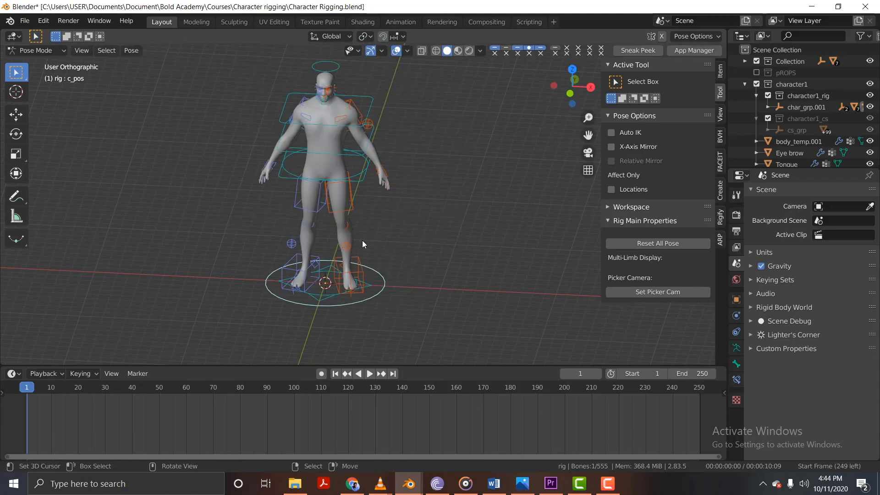
# Return to the front view of the character's upper body and save the Character Rigging.blend file.
pyautogui.scroll(3, 341, 117)
pyautogui.press('KP_1')
pyautogui.scroll(6, 342, 110)
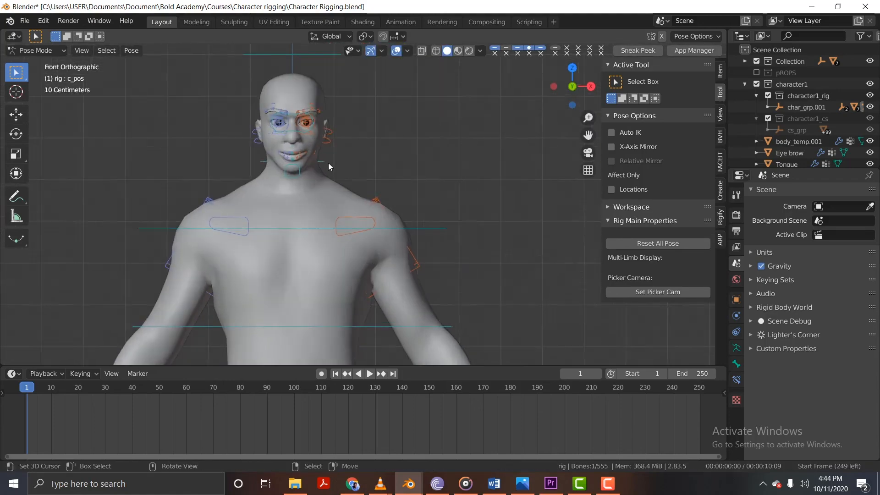
pyautogui.scroll(-4, 354, 183)
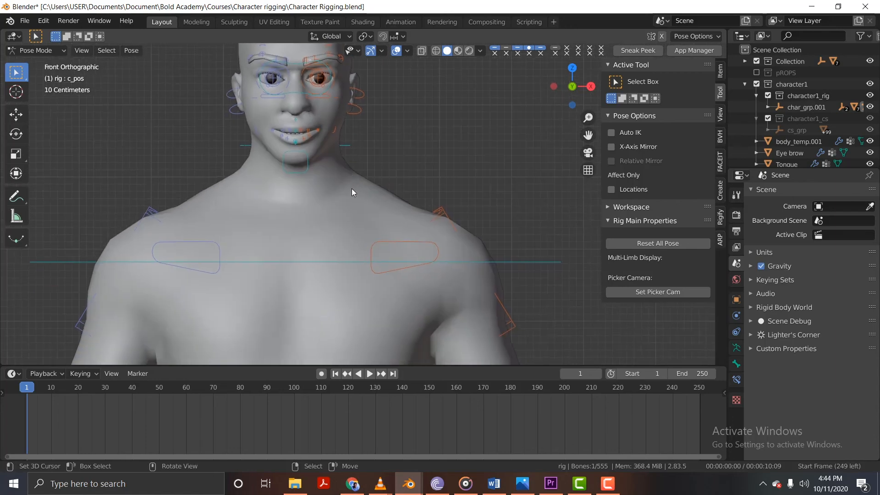
pyautogui.hotkey('ctrl', 's')
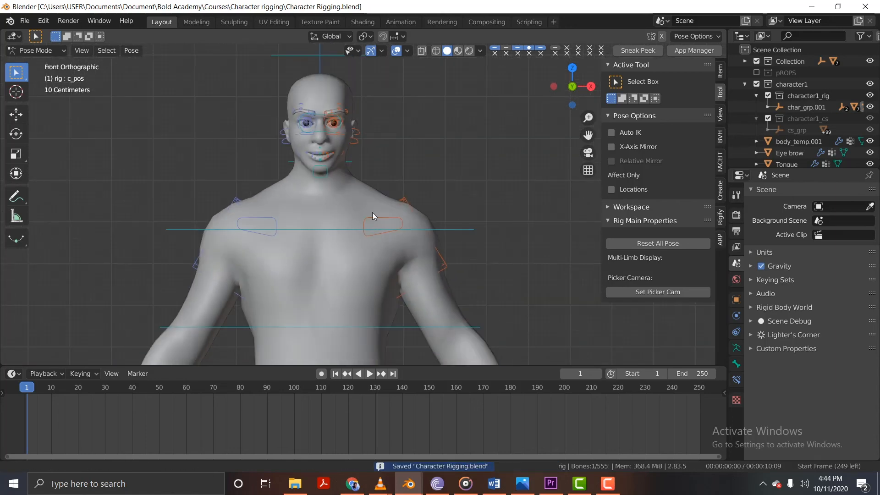
pyautogui.scroll(-3, 372, 213)
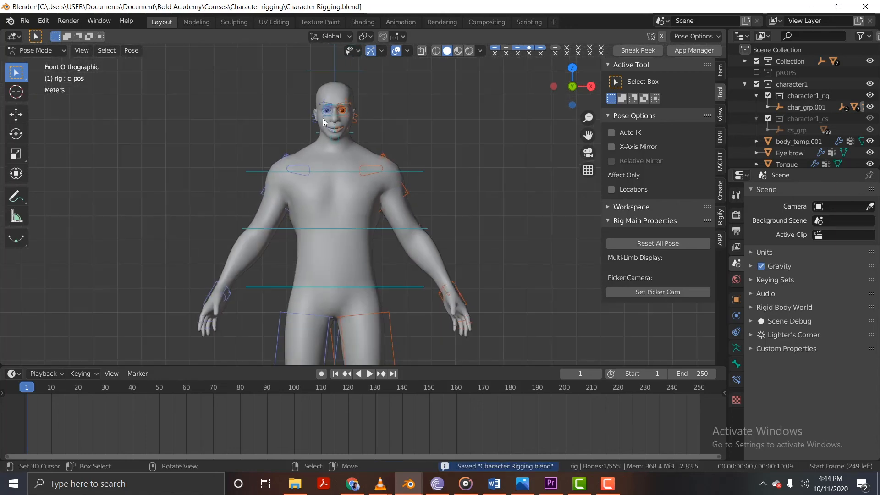